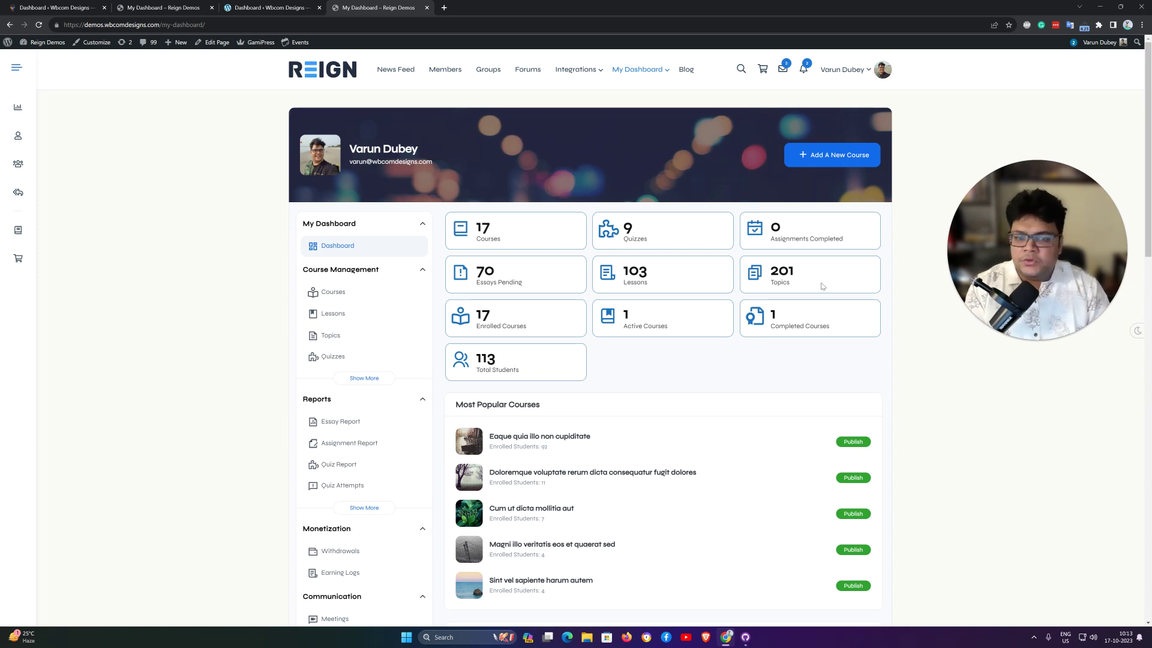
- Review the dashboard's course statistics and expand the full list of Course Management items
{"action": "scroll", "coordinate": [632, 342], "scroll_direction": "down", "scroll_amount": 2}
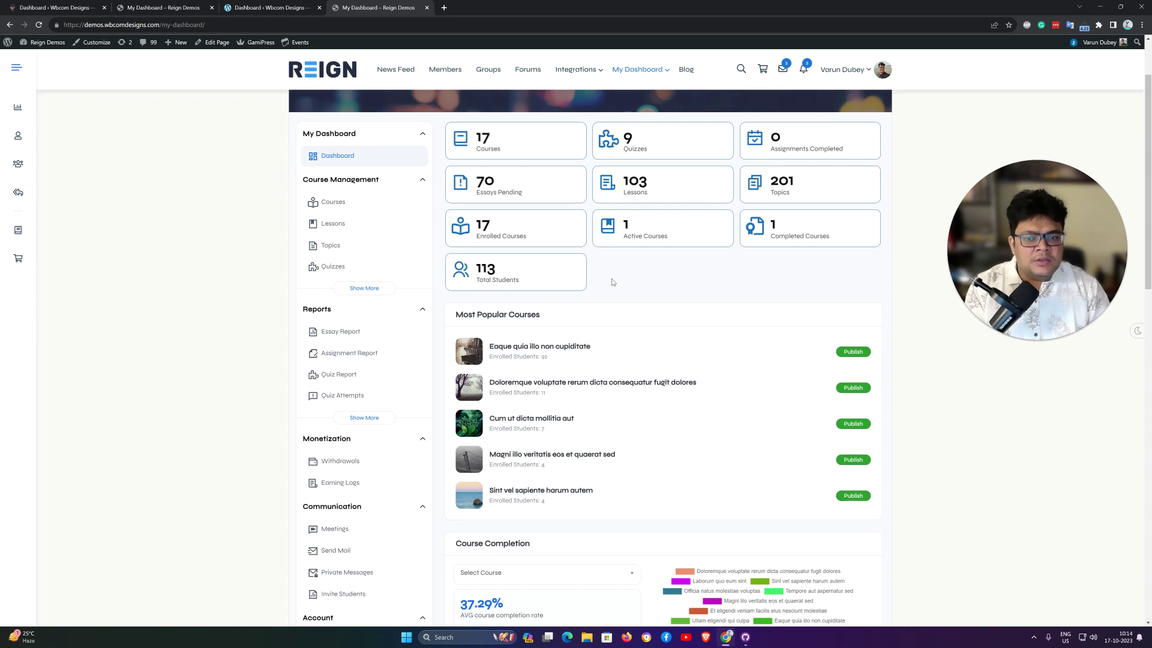
{"action": "scroll", "coordinate": [610, 281], "scroll_direction": "up", "scroll_amount": 2}
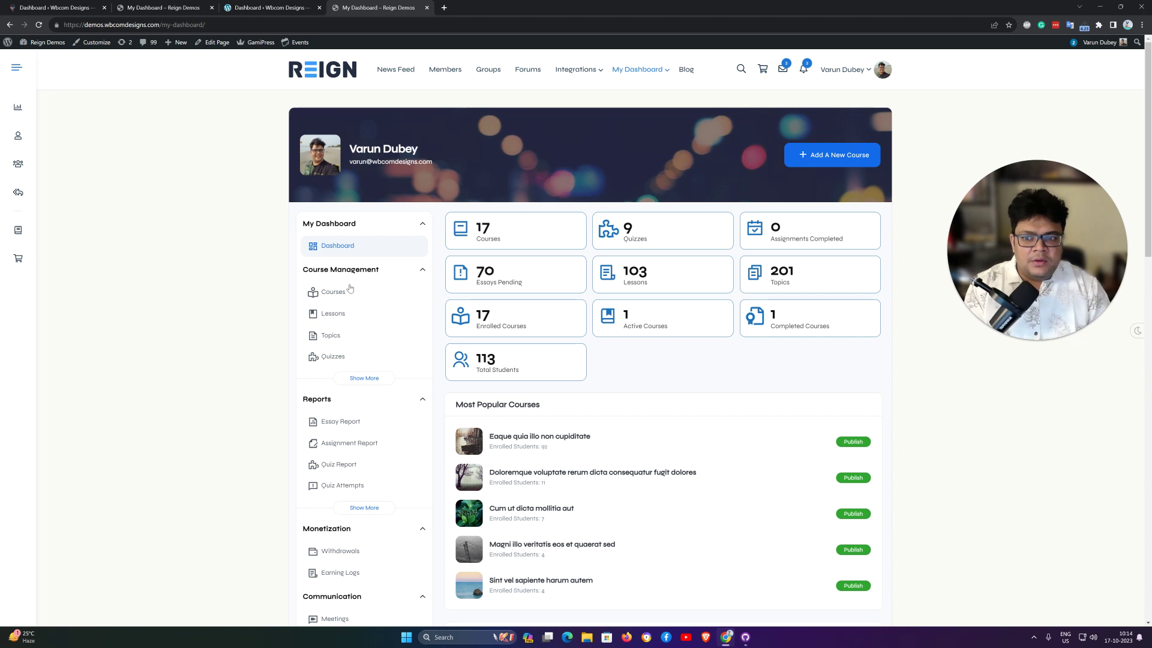
{"action": "left_click", "coordinate": [364, 378]}
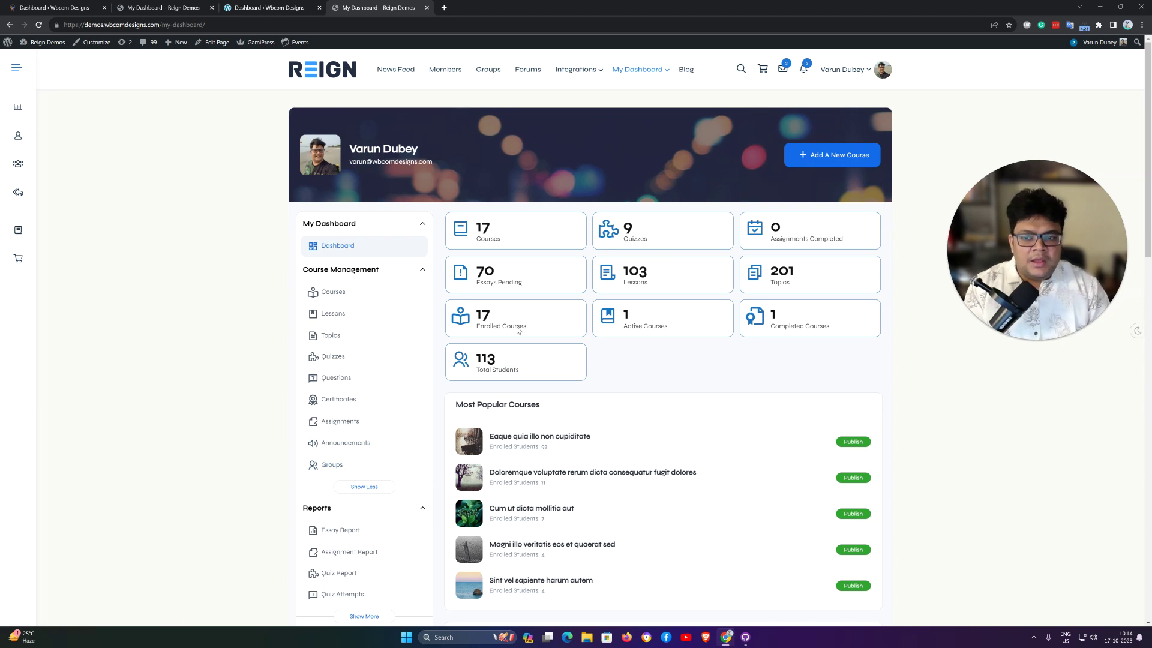
- Open "First Course from frontend" for editing from the course list and review its course page fields down to the cover image
{"action": "left_click", "coordinate": [315, 294]}
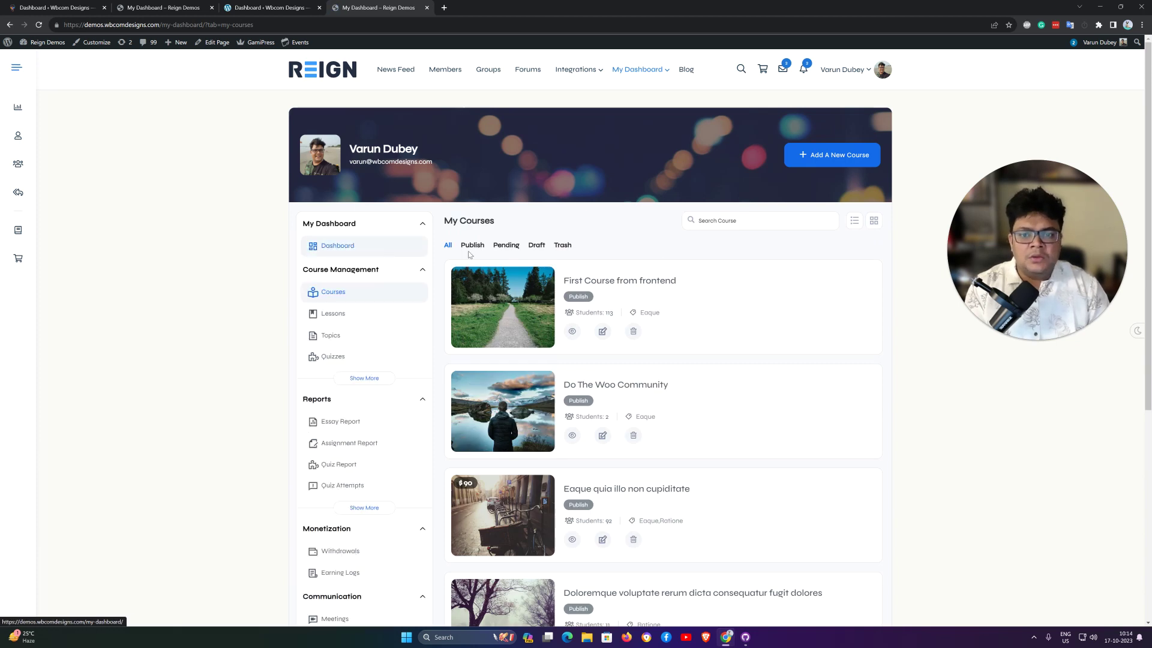
{"action": "scroll", "coordinate": [764, 310], "scroll_direction": "down", "scroll_amount": 4}
{"action": "scroll", "coordinate": [767, 311], "scroll_direction": "up", "scroll_amount": 4}
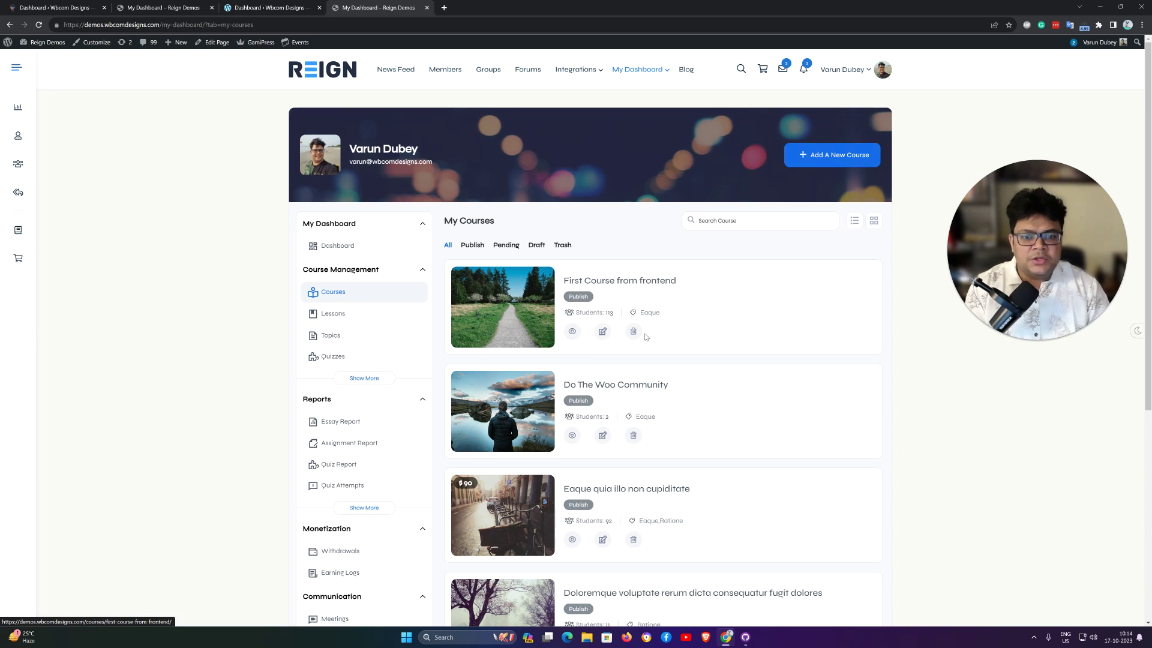
{"action": "left_click", "coordinate": [603, 331]}
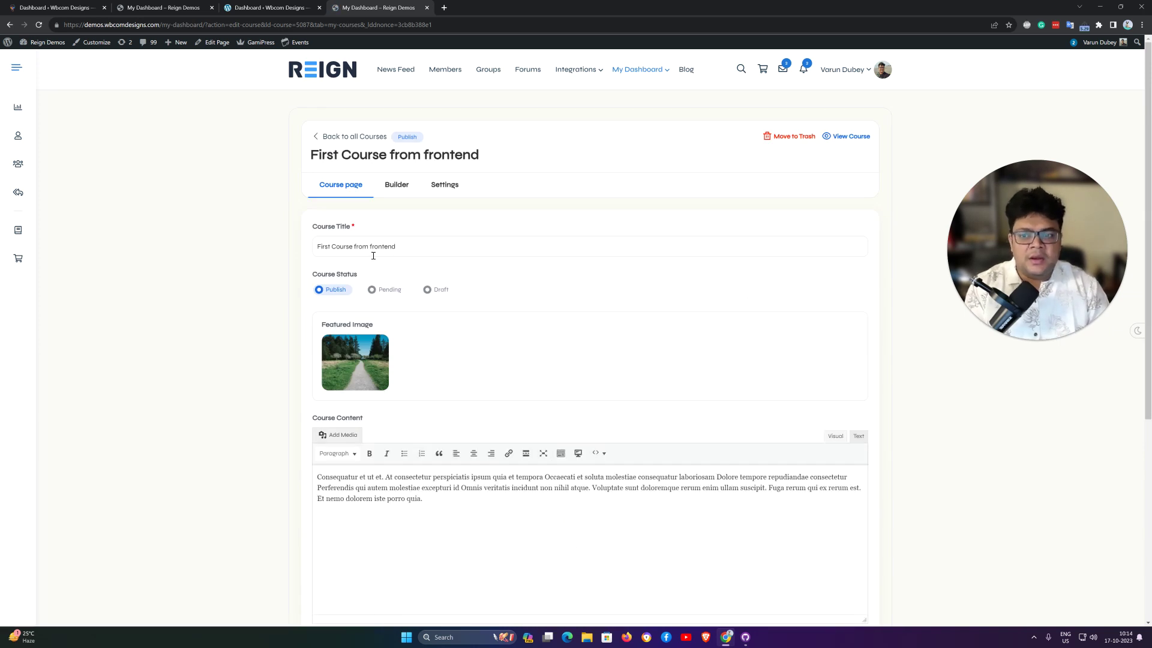
{"action": "scroll", "coordinate": [457, 242], "scroll_direction": "down", "scroll_amount": 3}
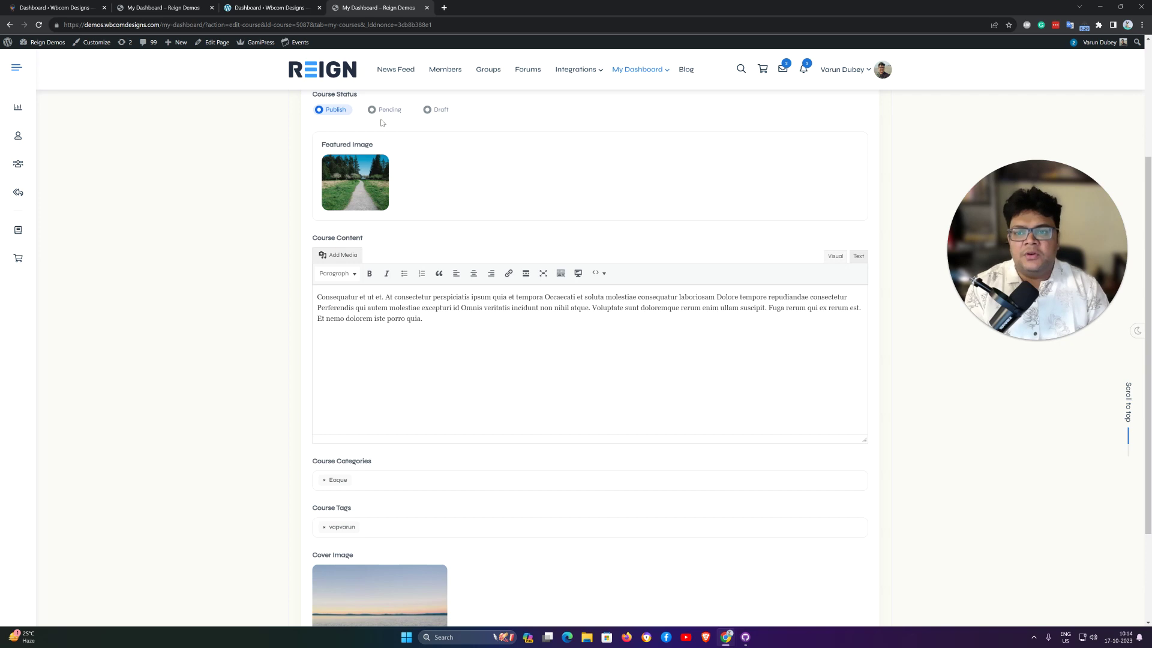
{"action": "scroll", "coordinate": [419, 225], "scroll_direction": "down", "scroll_amount": 1}
{"action": "scroll", "coordinate": [421, 231], "scroll_direction": "down", "scroll_amount": 2}
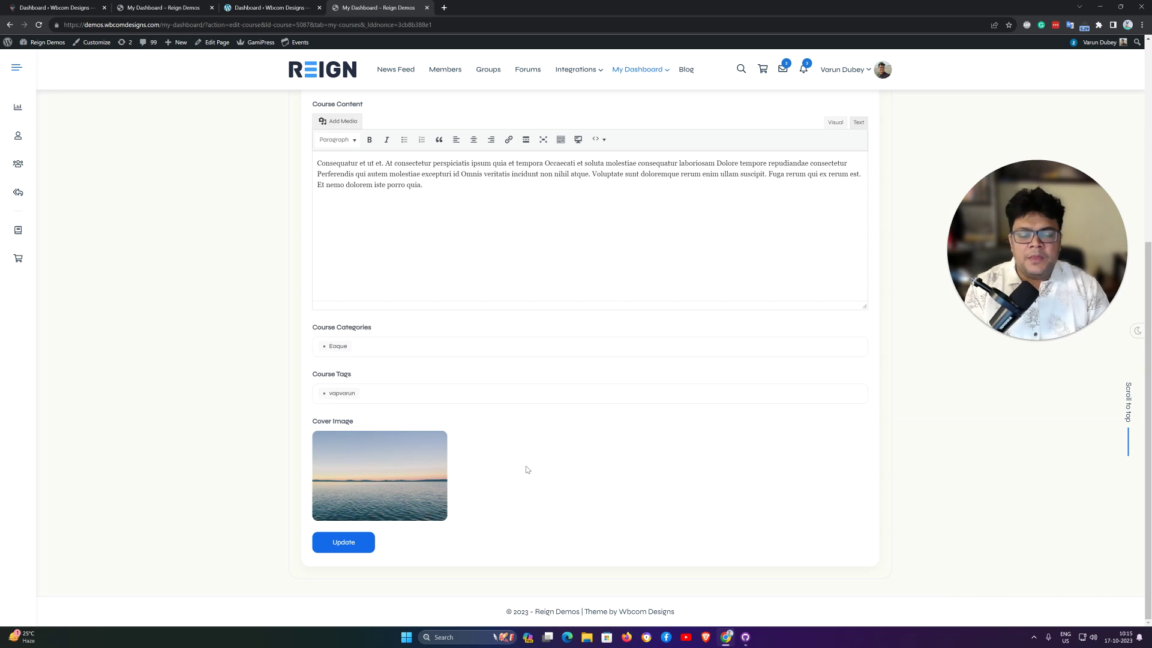
{"action": "mouse_move", "coordinate": [414, 502]}
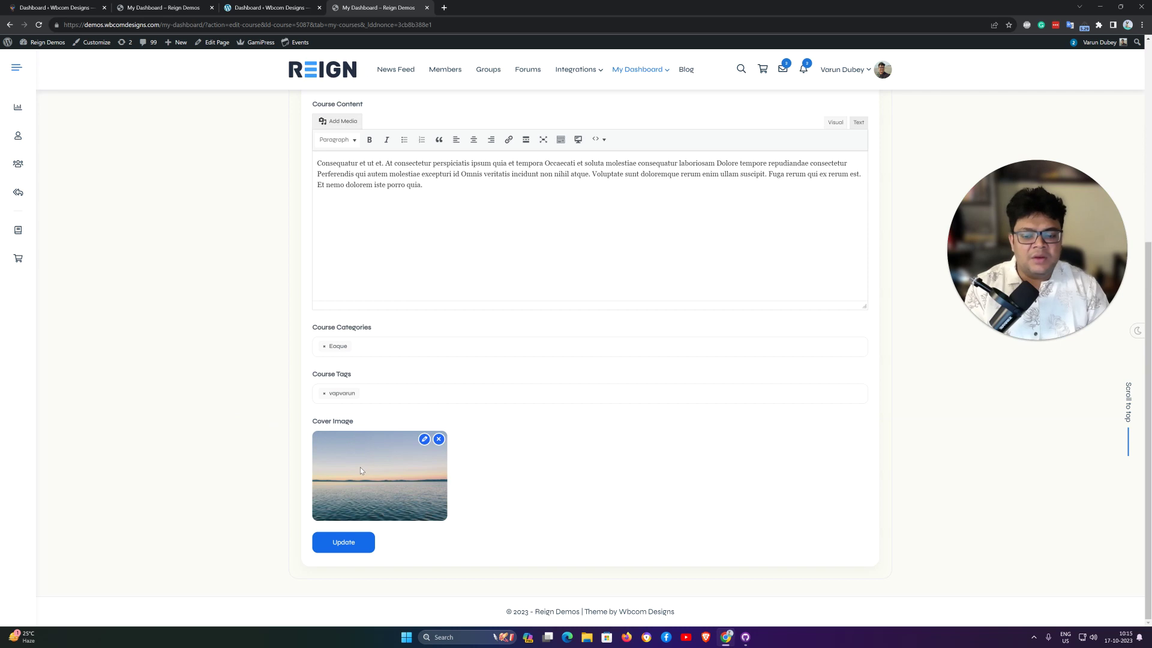
{"action": "scroll", "coordinate": [364, 463], "scroll_direction": "up", "scroll_amount": 5}
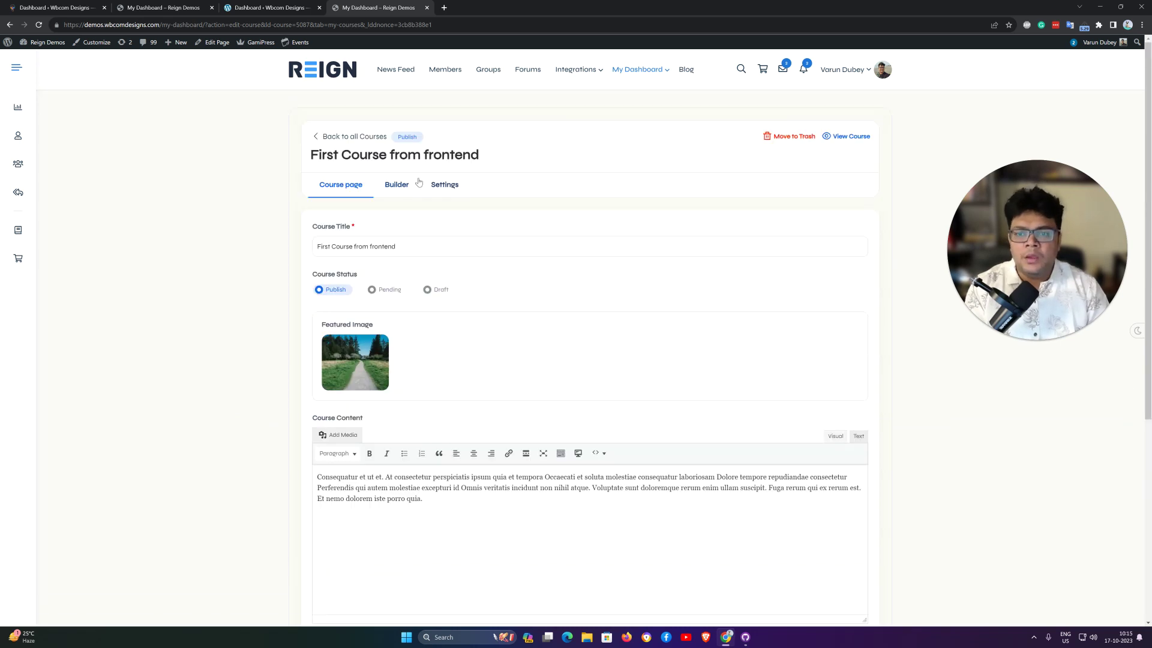
- Add a section heading named "Section A" in the course builder
{"action": "left_click", "coordinate": [397, 186]}
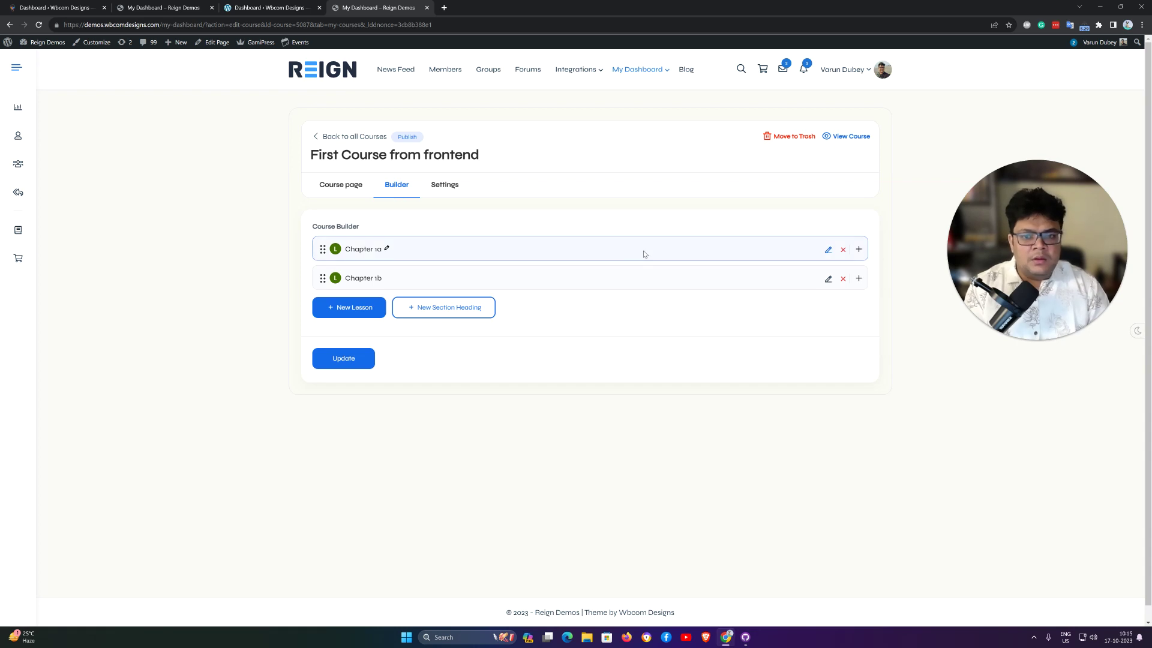
{"action": "left_click", "coordinate": [456, 310]}
{"action": "type", "text": "Section A"}
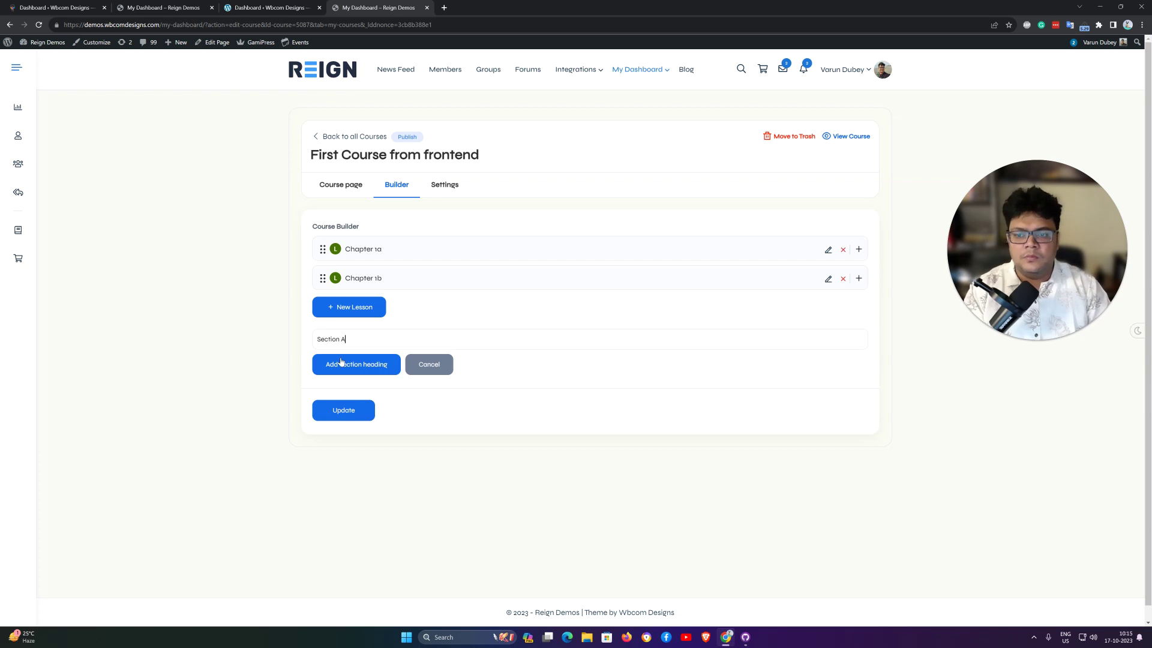
{"action": "left_click", "coordinate": [343, 364]}
- Add a new lesson titled "Chapters 1c" to the course
{"action": "left_click", "coordinate": [345, 337]}
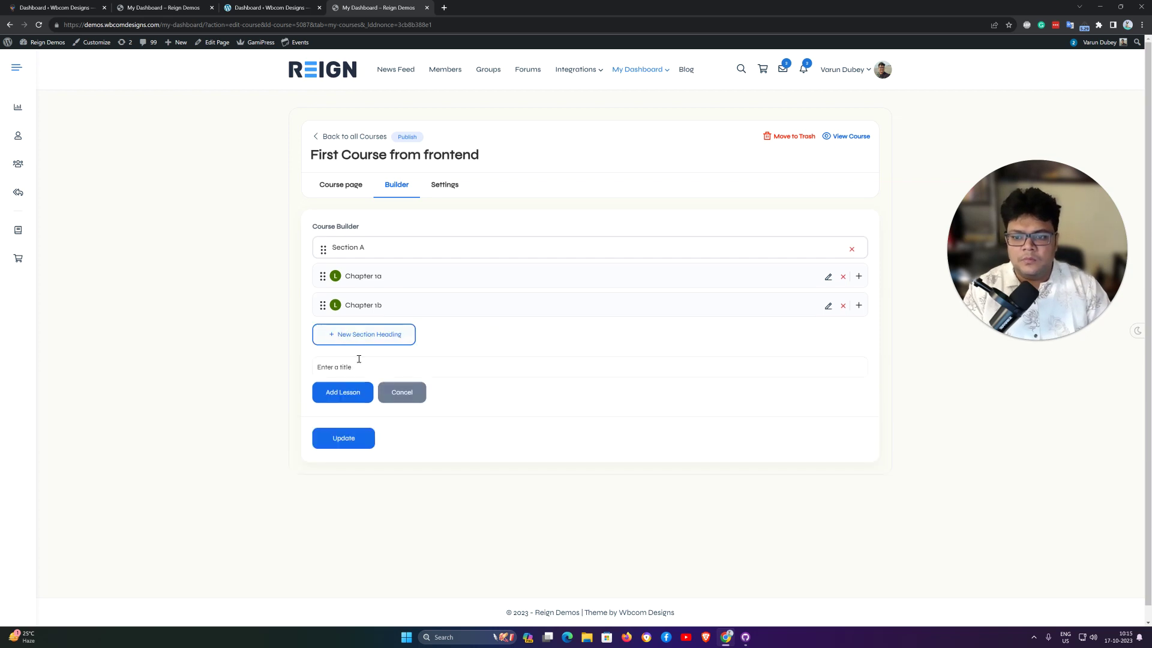
{"action": "type", "text": "Ch"}
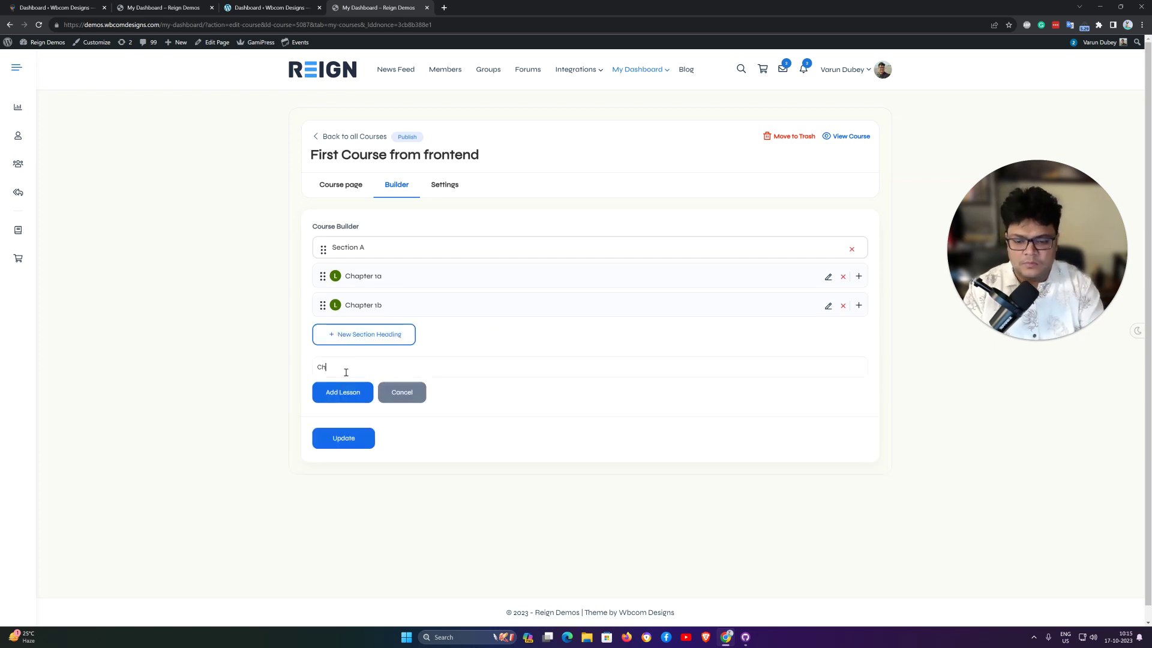
{"action": "type", "text": "apters"}
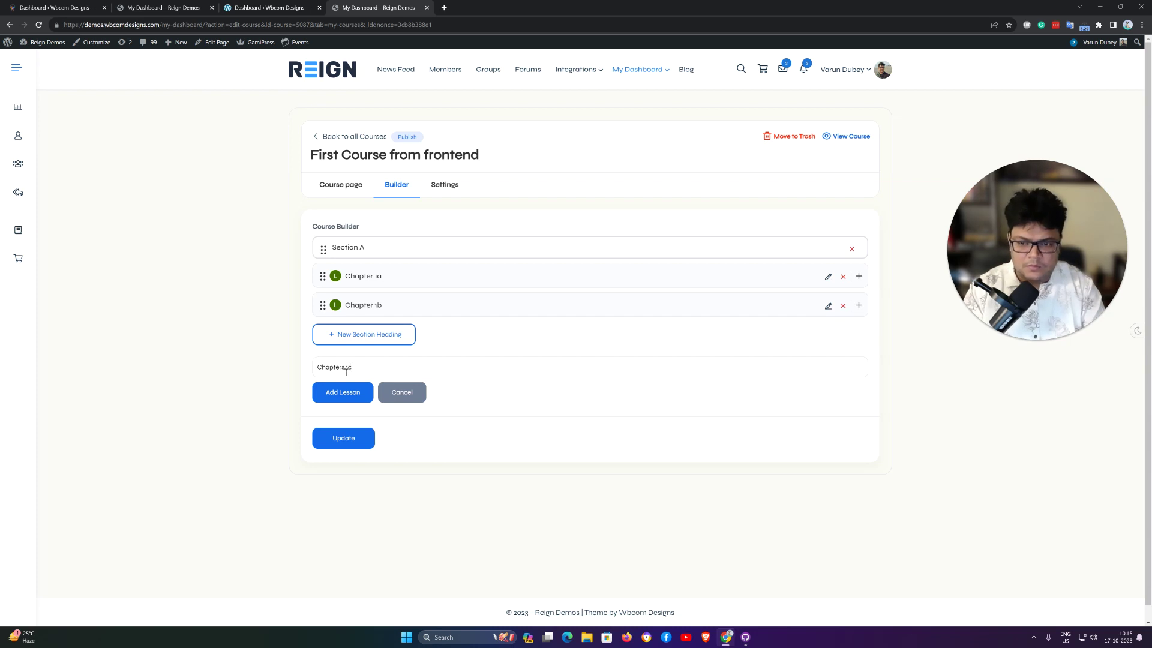
{"action": "type", "text": " 1c"}
{"action": "left_click", "coordinate": [358, 393]}
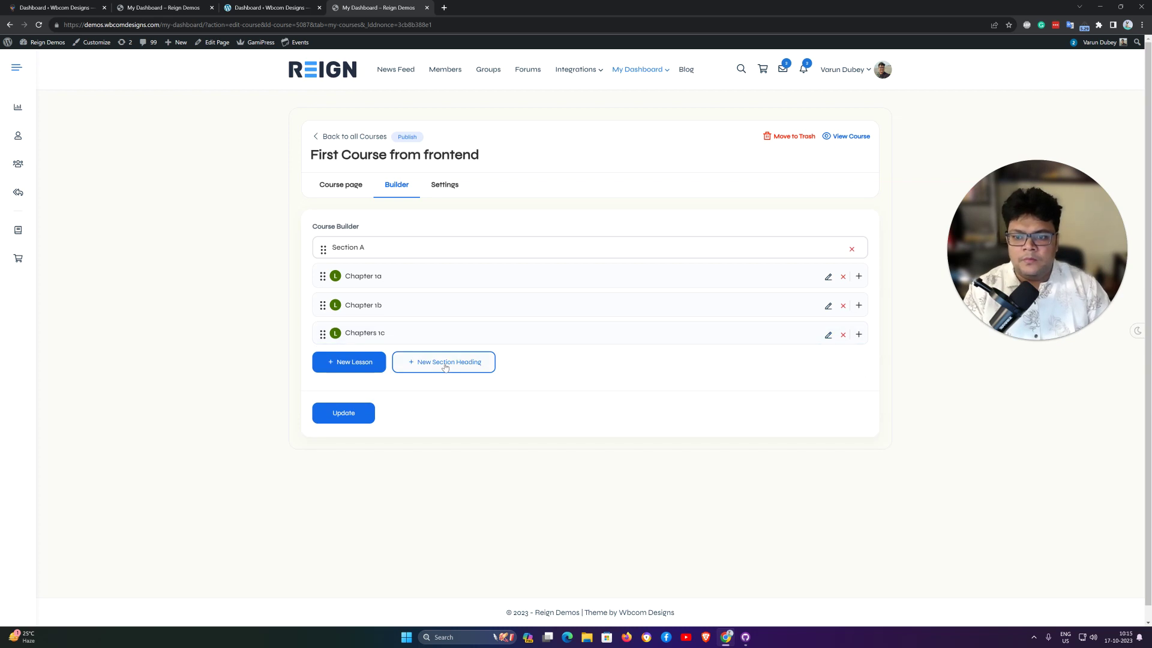
- Add a section heading named "Section B" and move it below the lesson Chapters 1c
{"action": "left_click", "coordinate": [445, 365]}
{"action": "type", "text": "Section B"}
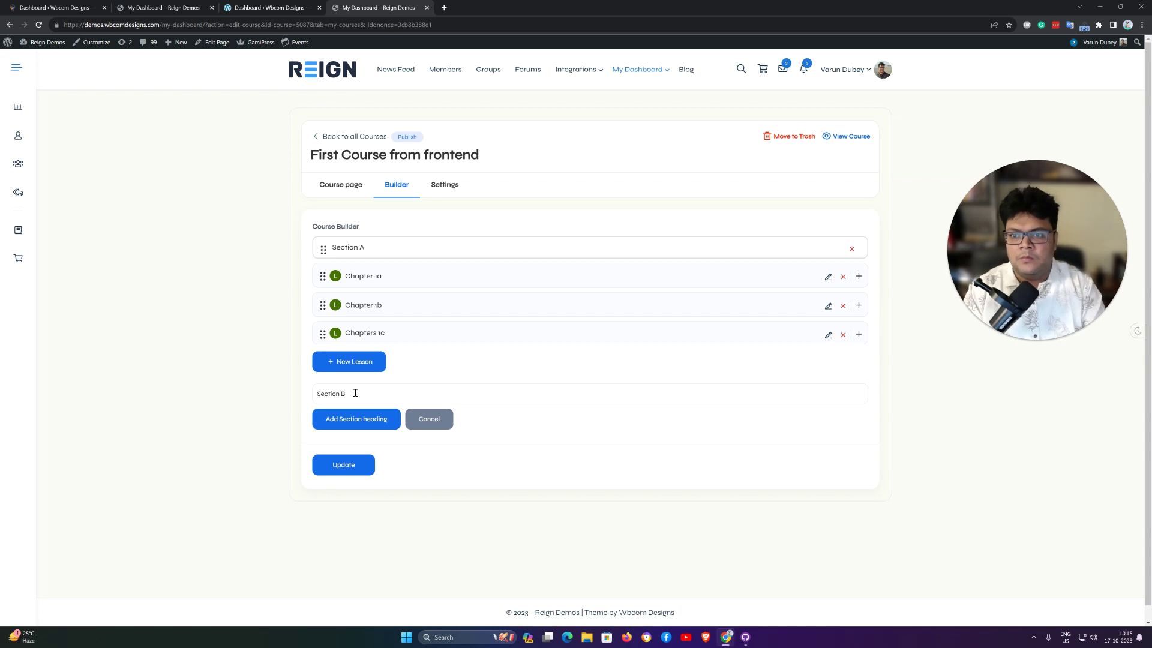
{"action": "left_click", "coordinate": [358, 419]}
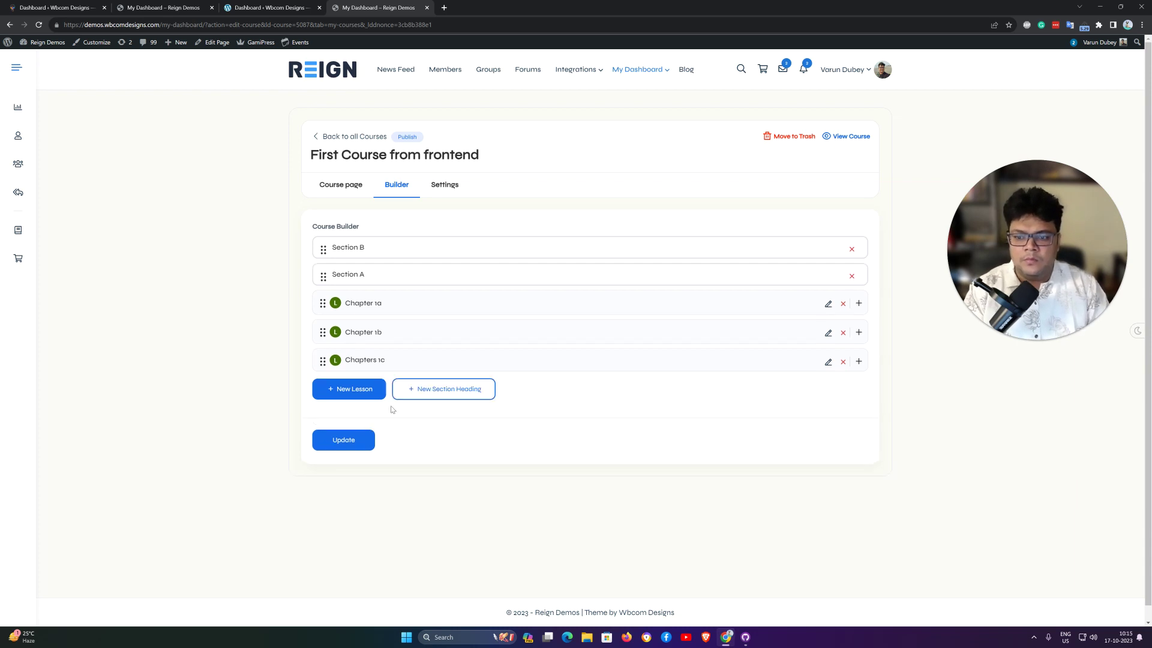
{"action": "left_click_drag", "start_coordinate": [323, 249], "coordinate": [328, 377]}
- Add two new lessons under Section B, titled "Chapter 2a" and "Chapter 2b"
{"action": "left_click", "coordinate": [337, 390]}
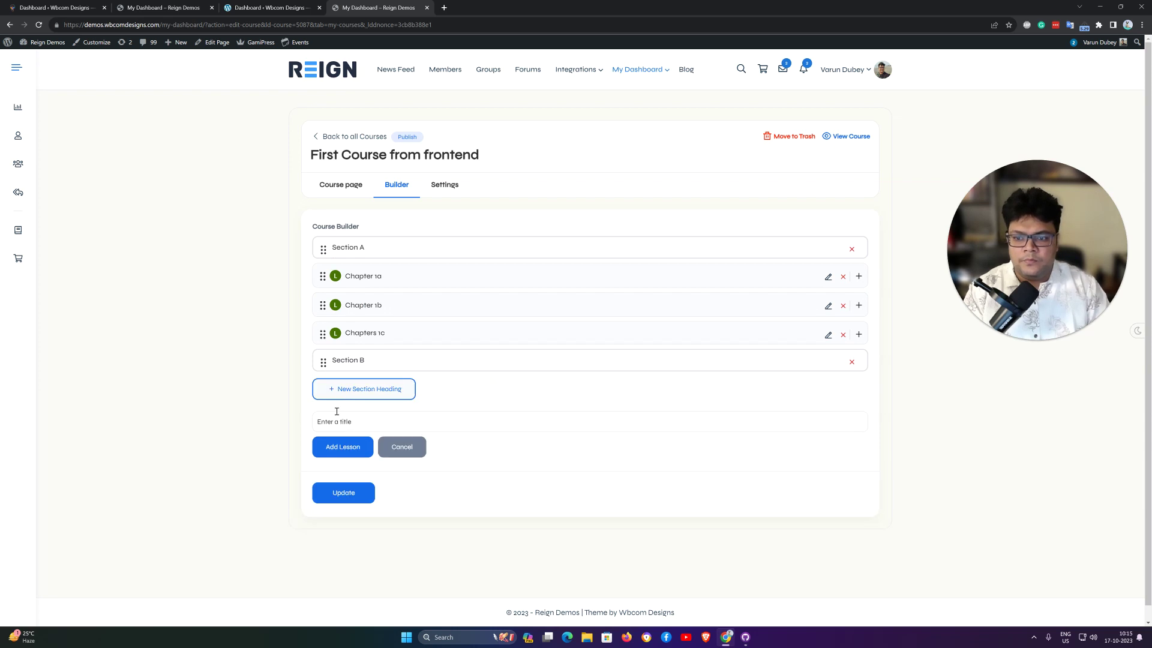
{"action": "type", "text": "Chapter 2a"}
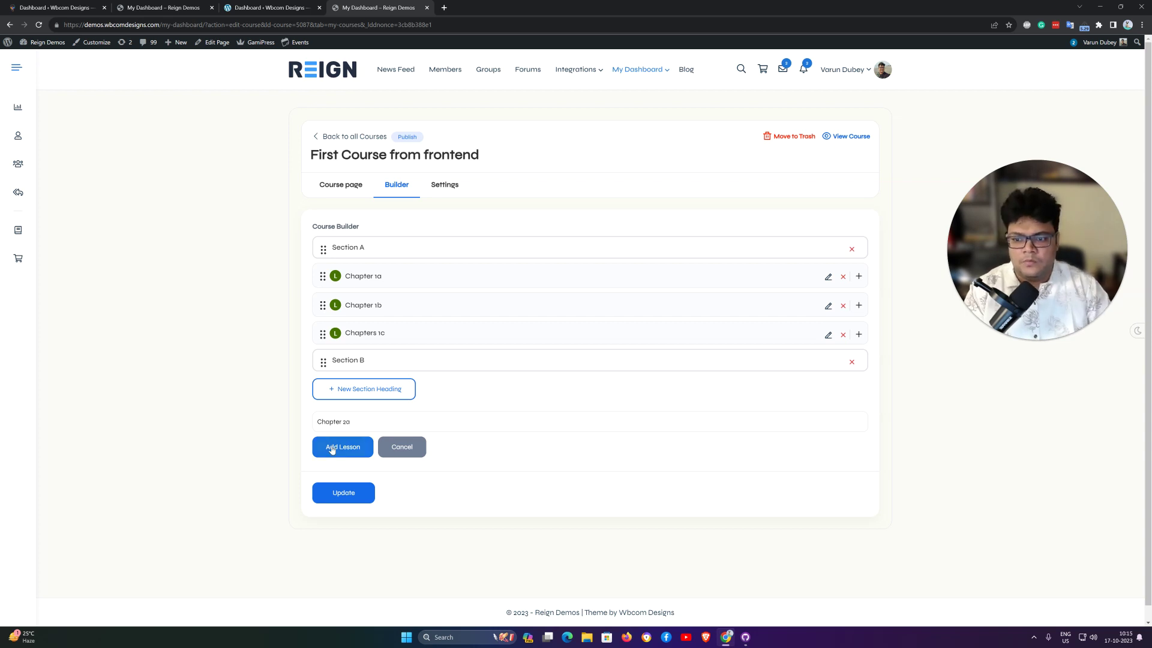
{"action": "left_click", "coordinate": [332, 453]}
{"action": "left_click", "coordinate": [340, 418]}
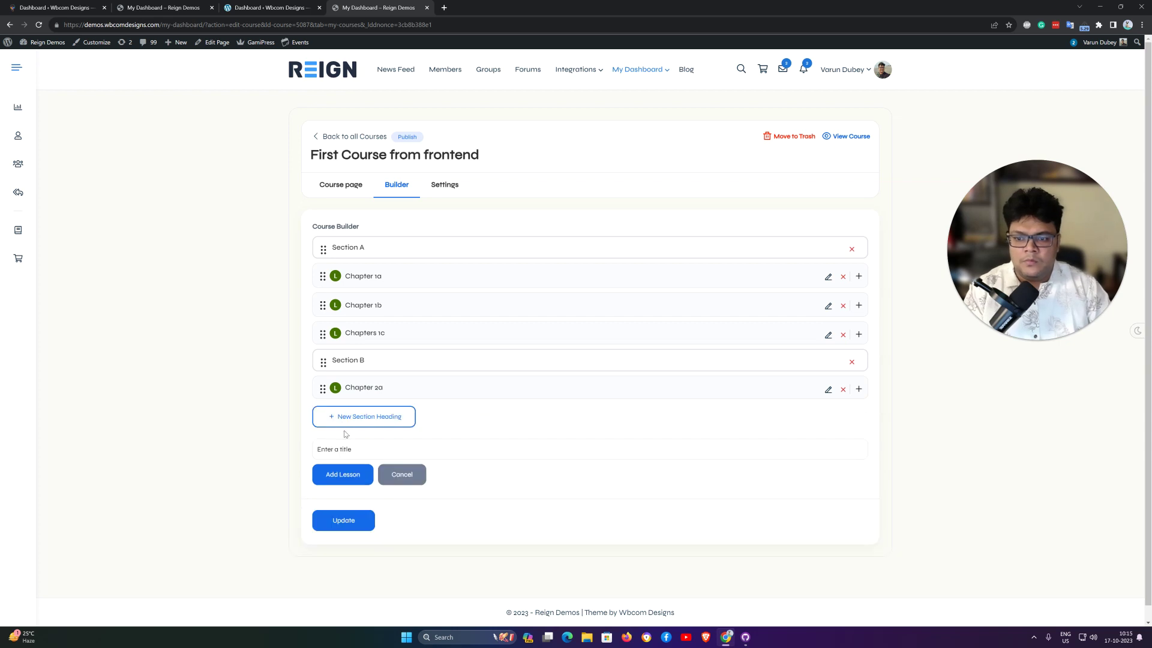
{"action": "left_click", "coordinate": [340, 449]}
{"action": "type", "text": "Chapter 2b"}
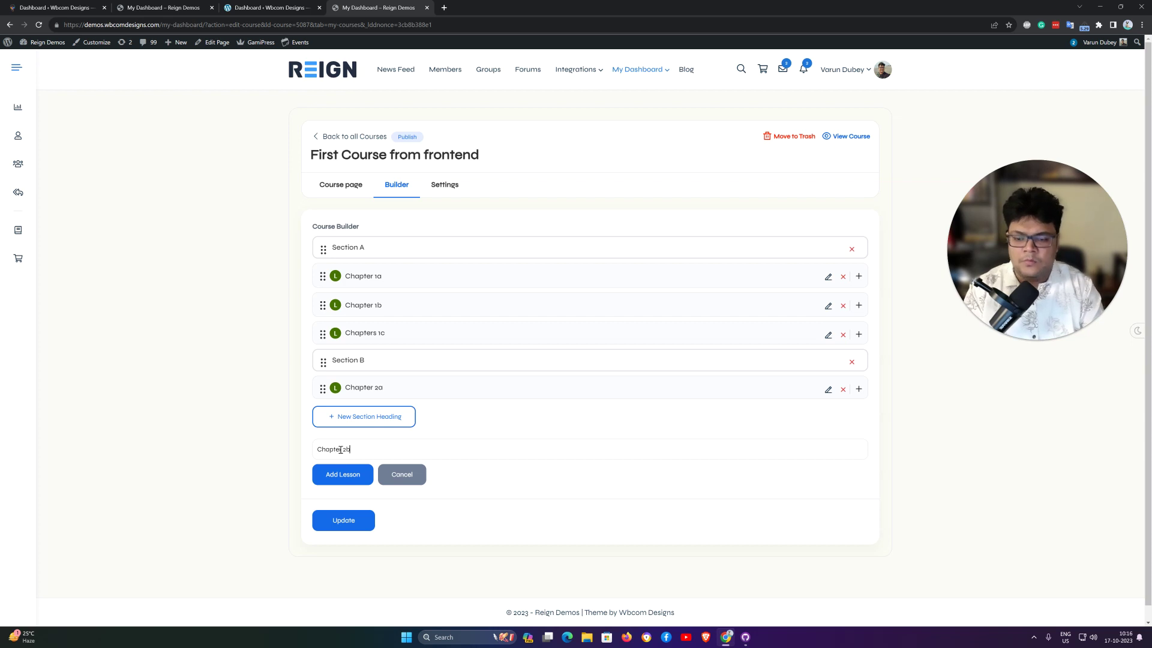
{"action": "left_click", "coordinate": [344, 477]}
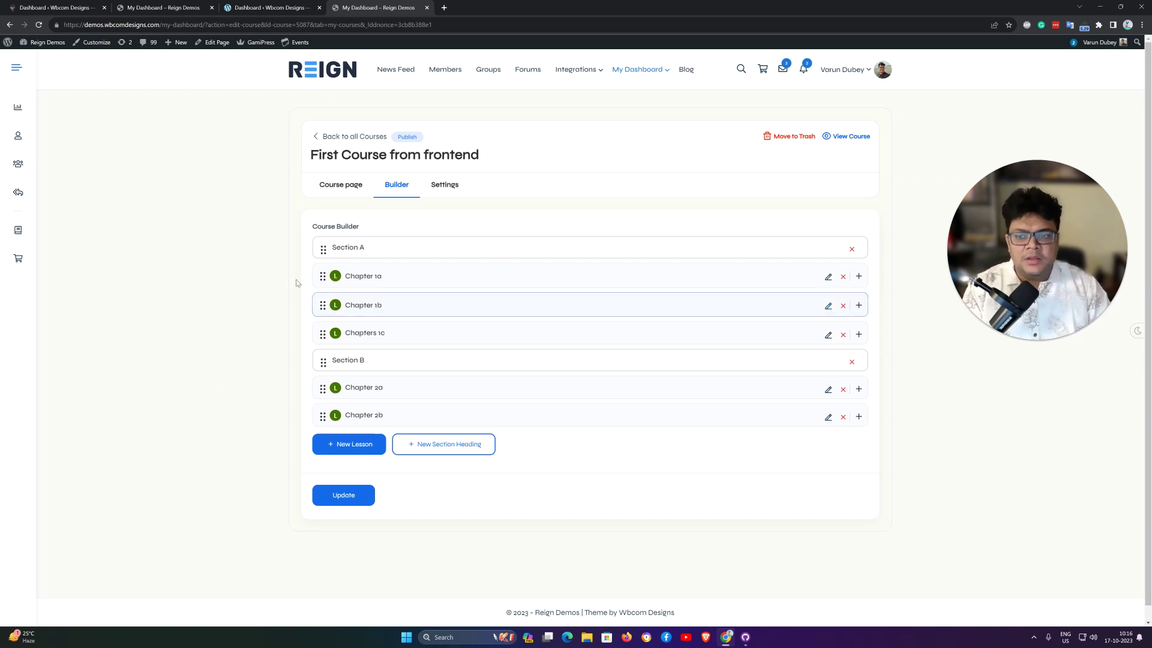
- Expand the lesson Chapter 1a and add a topic titled "Topic 1a-a" to it
{"action": "left_click", "coordinate": [858, 277]}
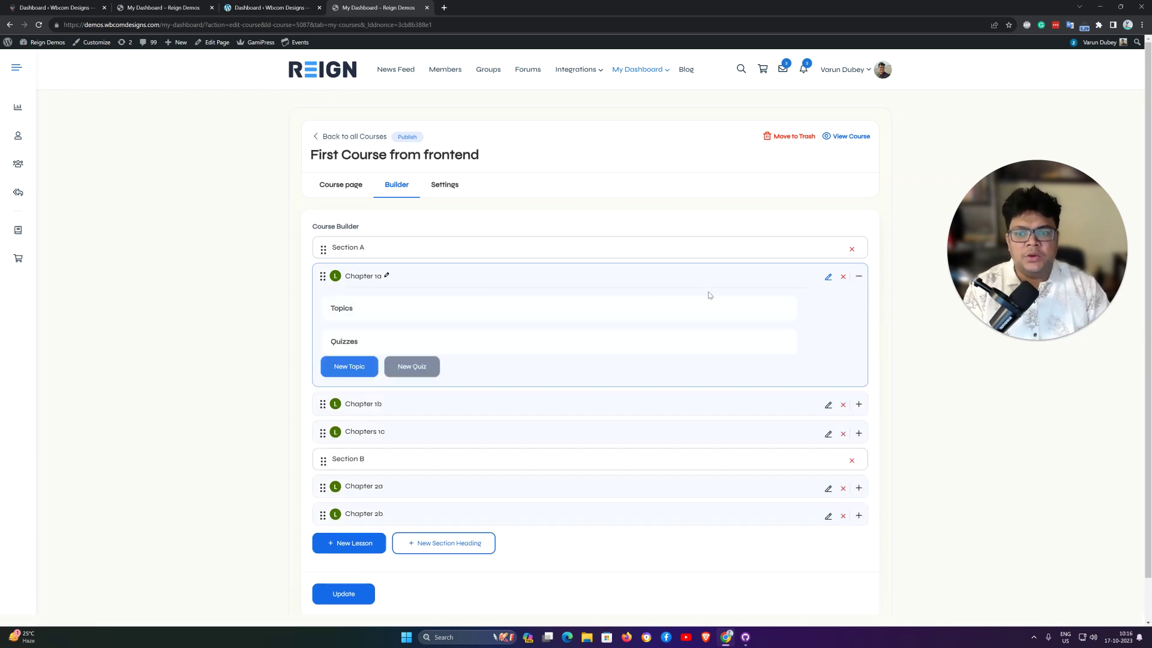
{"action": "left_click", "coordinate": [351, 378]}
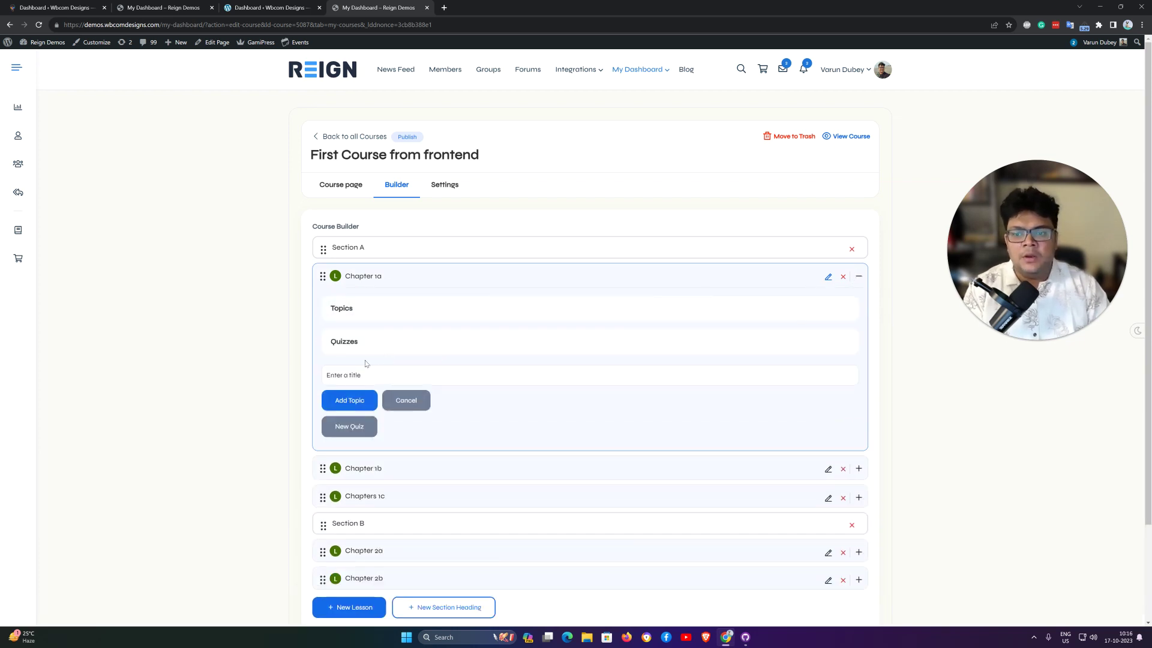
{"action": "type", "text": "T"}
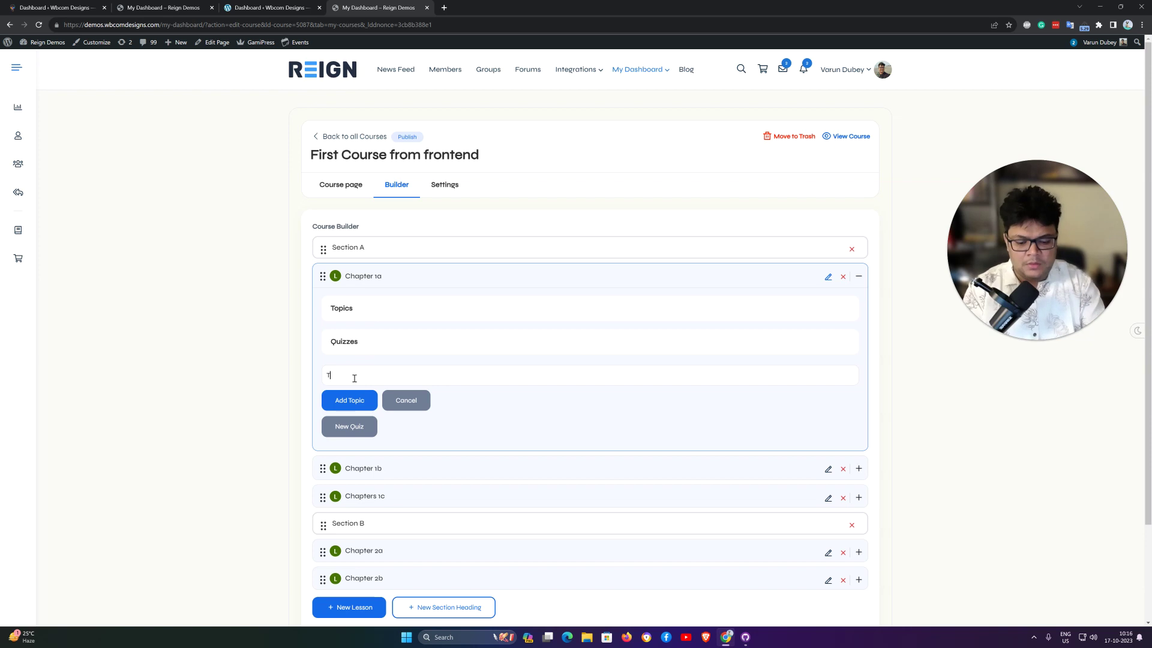
{"action": "type", "text": "opic"}
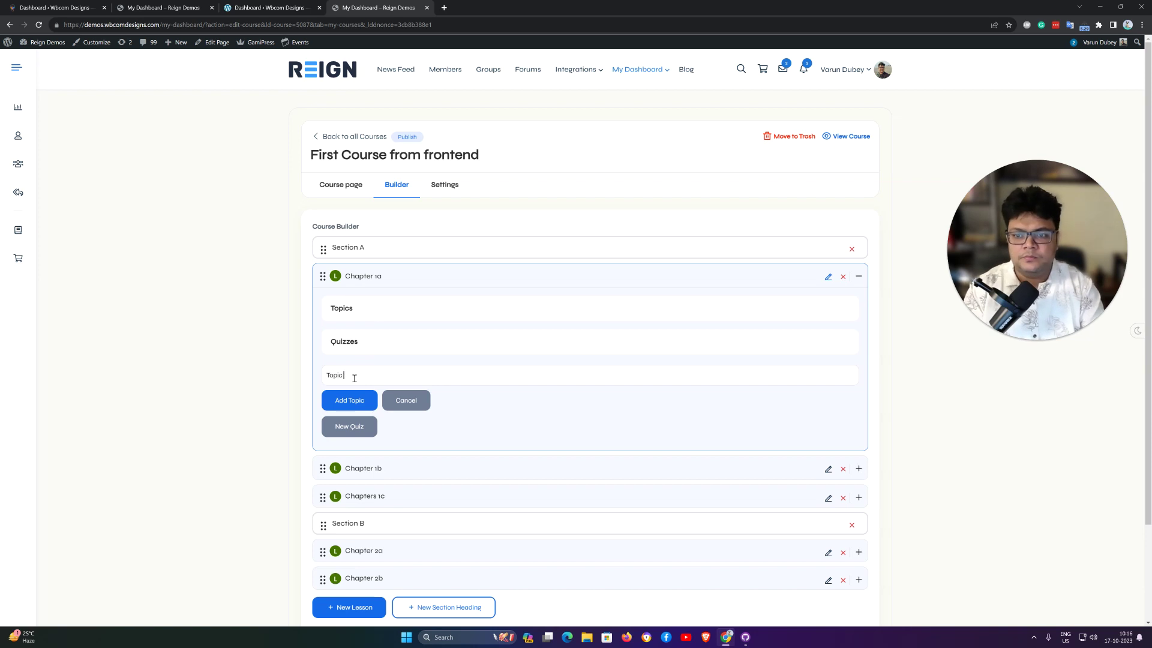
{"action": "type", "text": " 1a"}
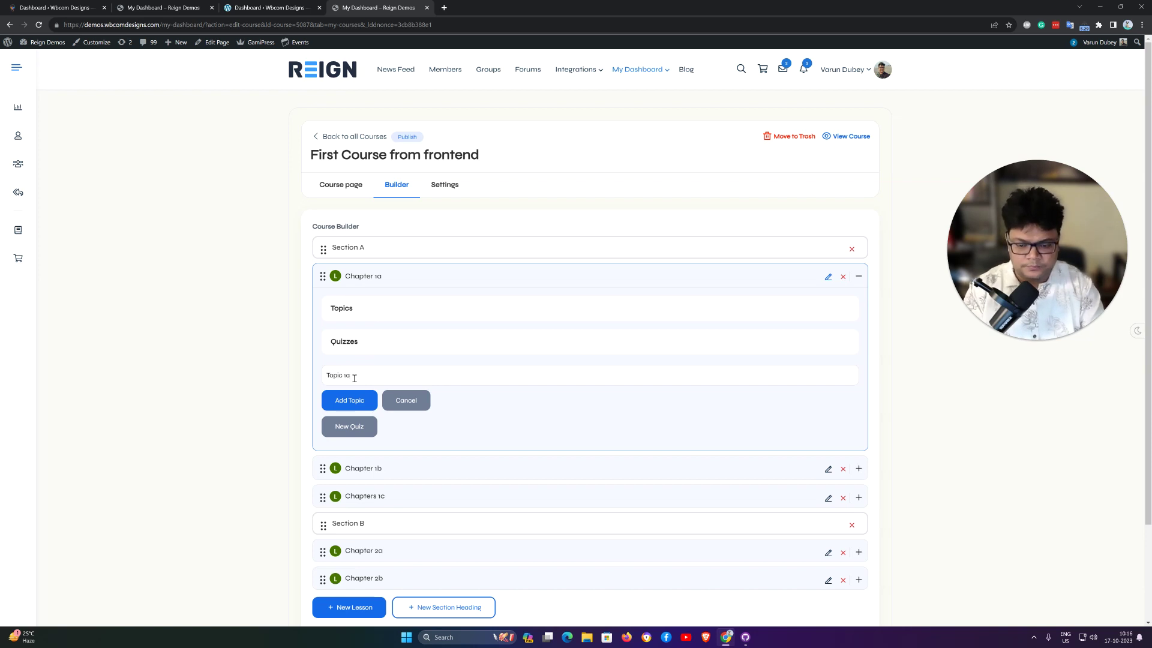
{"action": "type", "text": "-a"}
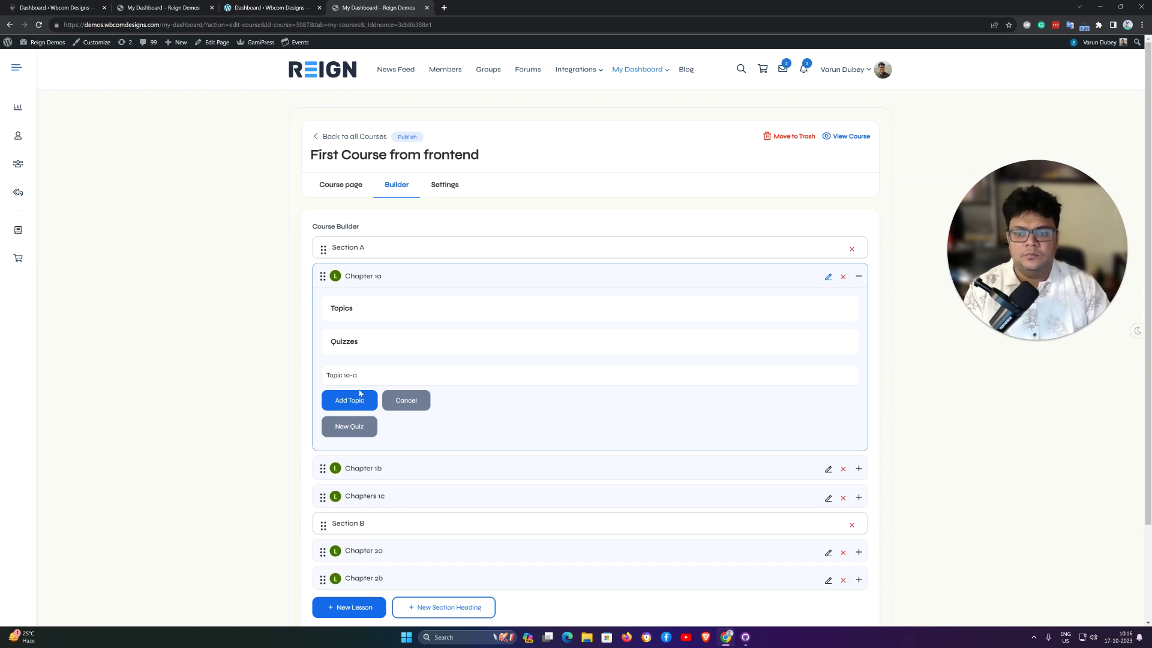
{"action": "left_click", "coordinate": [360, 394]}
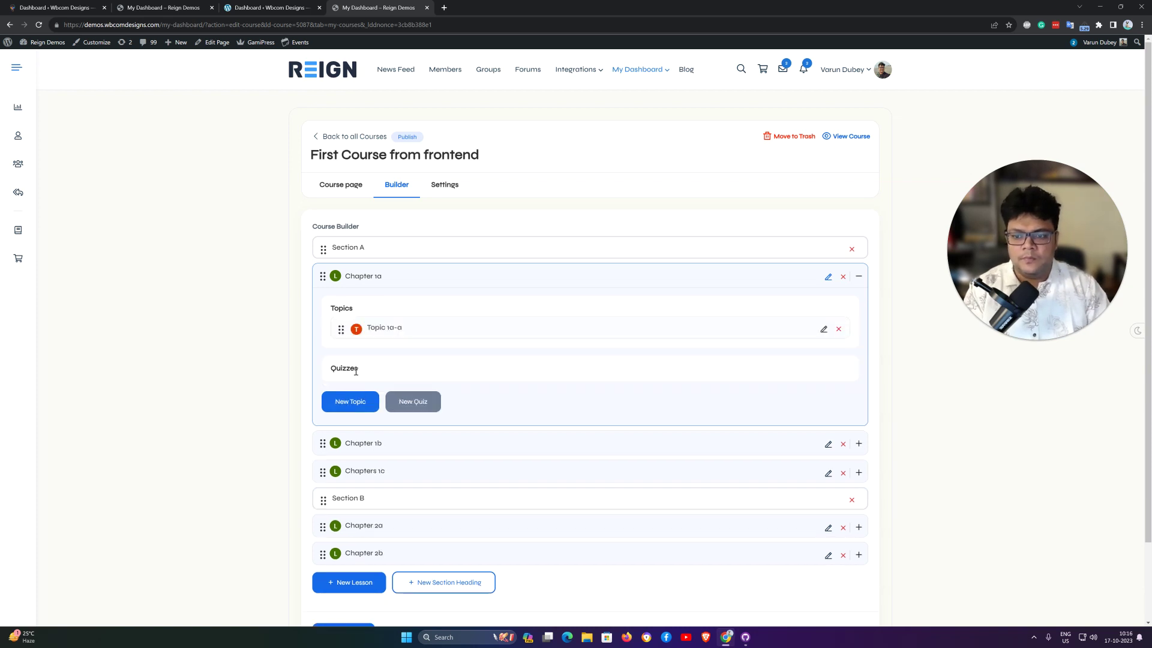
- Add a second topic titled "Topic 1a-b" to Chapter 1a and update the course
{"action": "left_click", "coordinate": [348, 403]}
{"action": "type", "text": "Topic "}
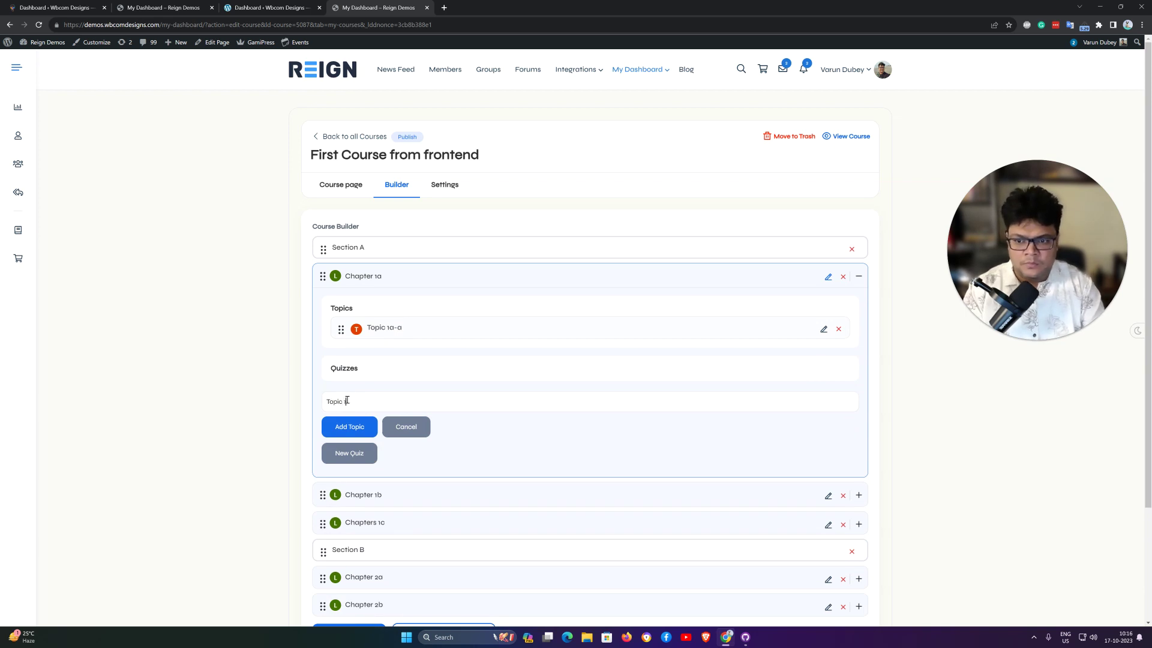
{"action": "type", "text": "1a"}
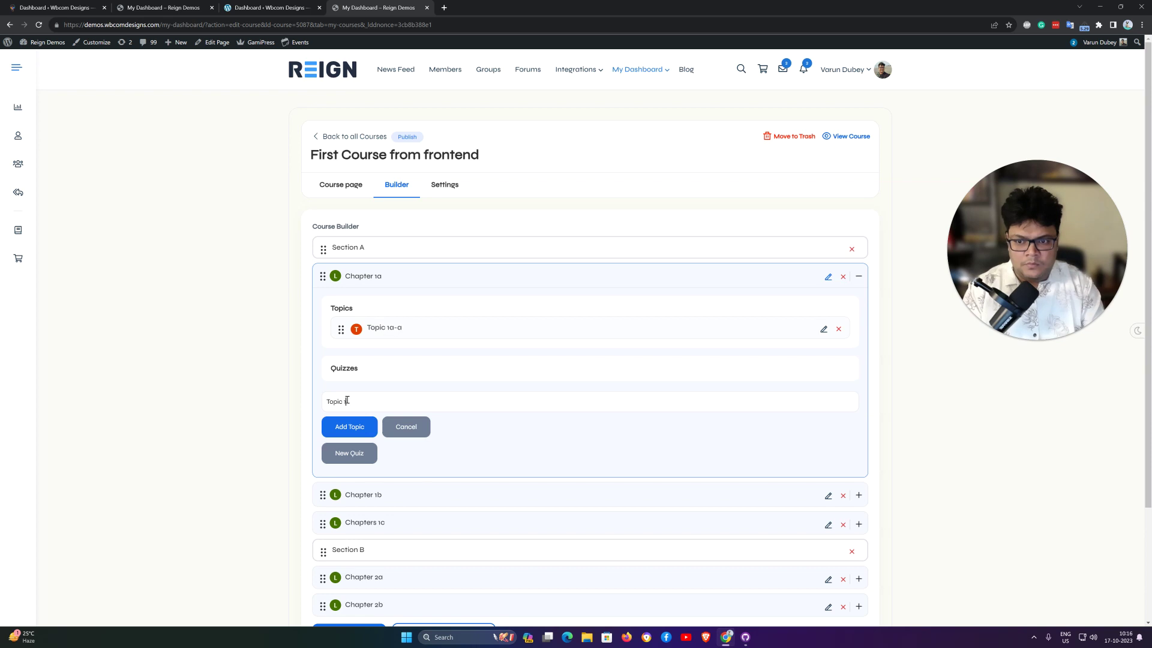
{"action": "type", "text": "-b"}
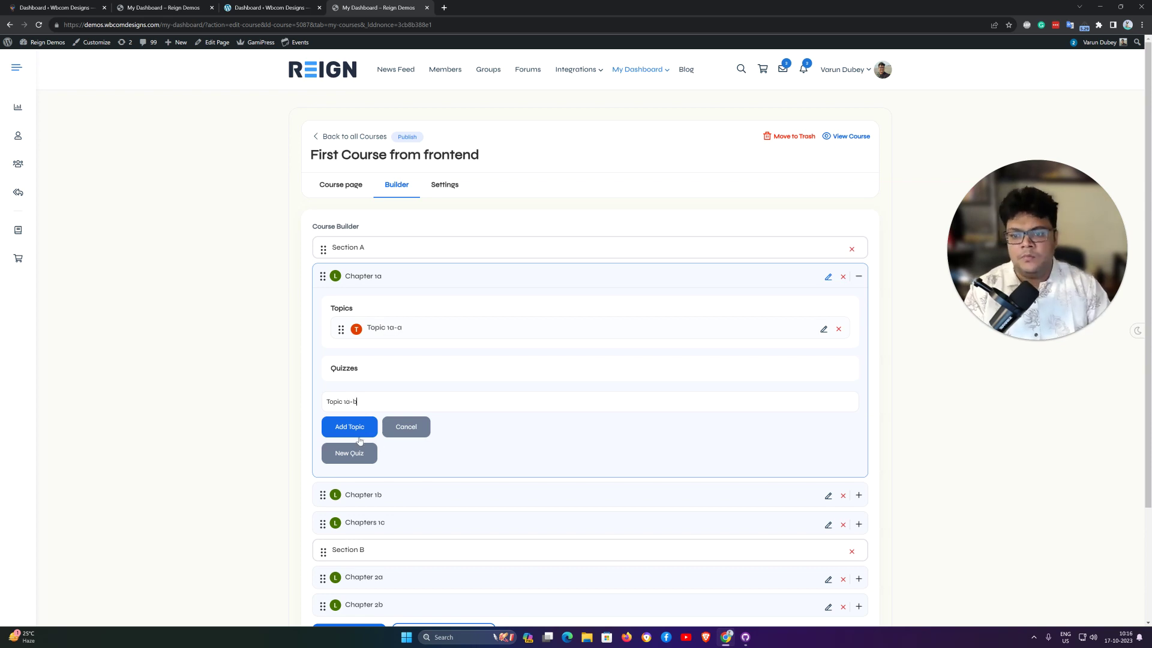
{"action": "key", "text": "Return"}
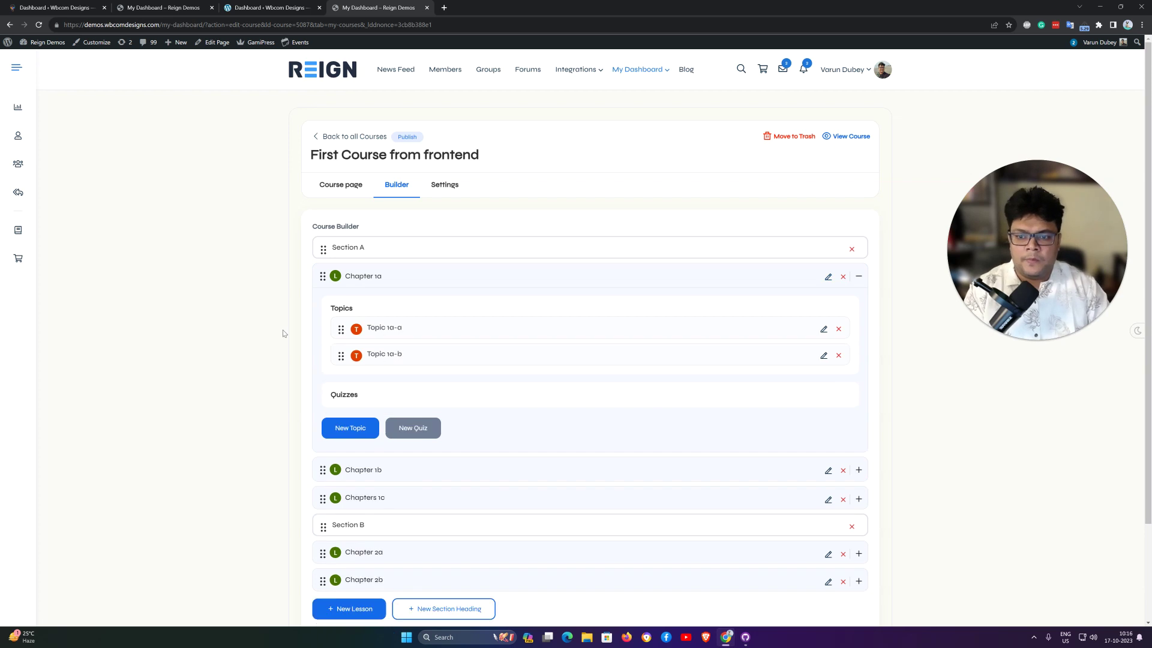
{"action": "scroll", "coordinate": [299, 435], "scroll_direction": "down", "scroll_amount": 2}
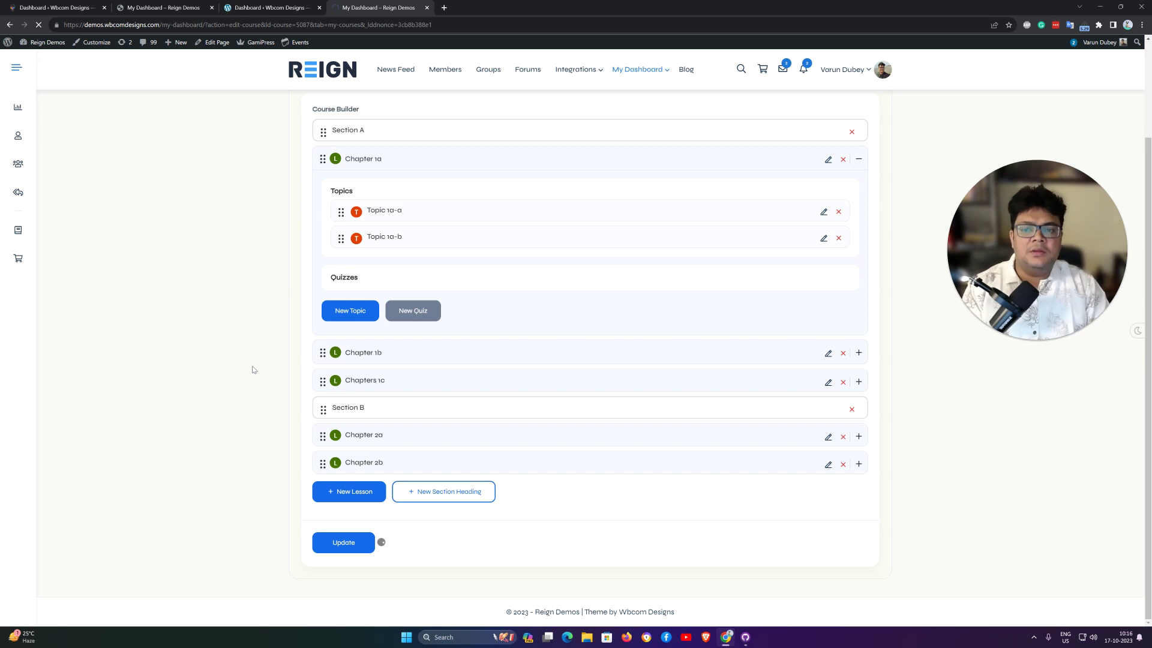
- Check the topics listed under Chapter 1a in the course builder and go to the course settings
{"action": "scroll", "coordinate": [253, 369], "scroll_direction": "up", "scroll_amount": 2}
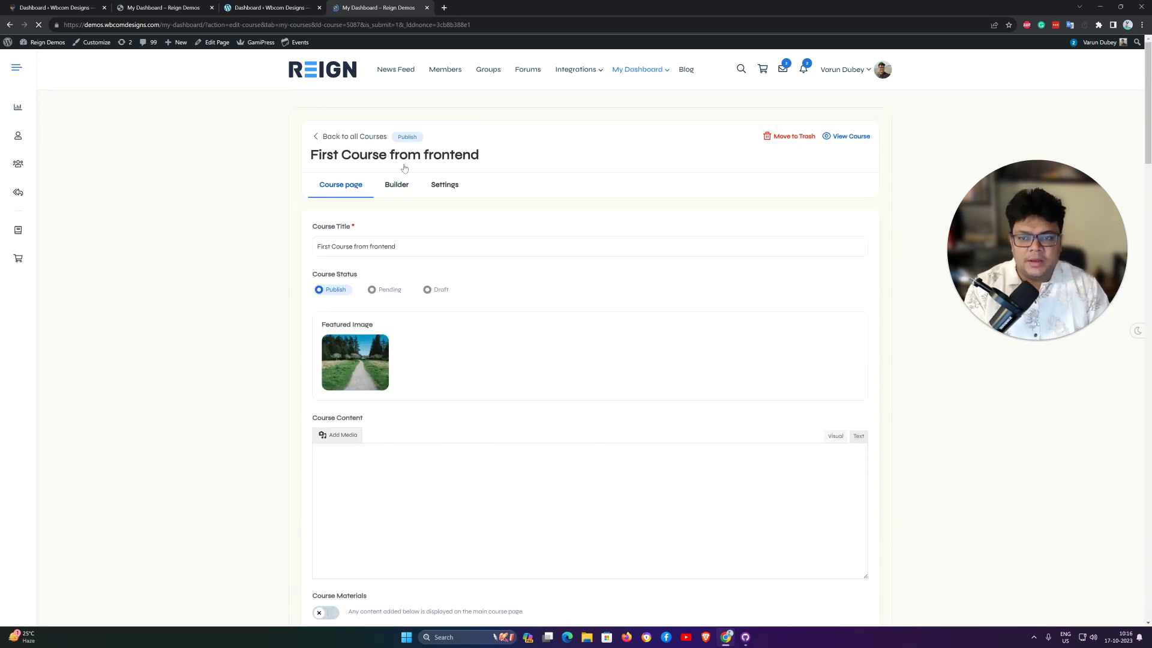
{"action": "left_click", "coordinate": [395, 184]}
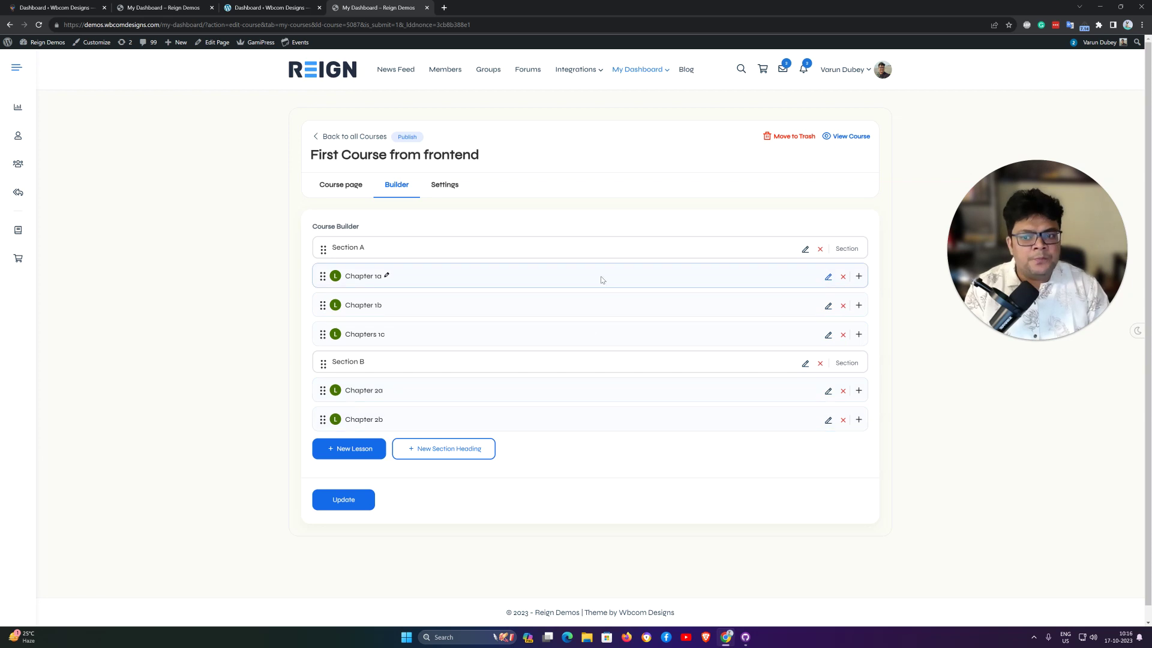
{"action": "left_click", "coordinate": [858, 275]}
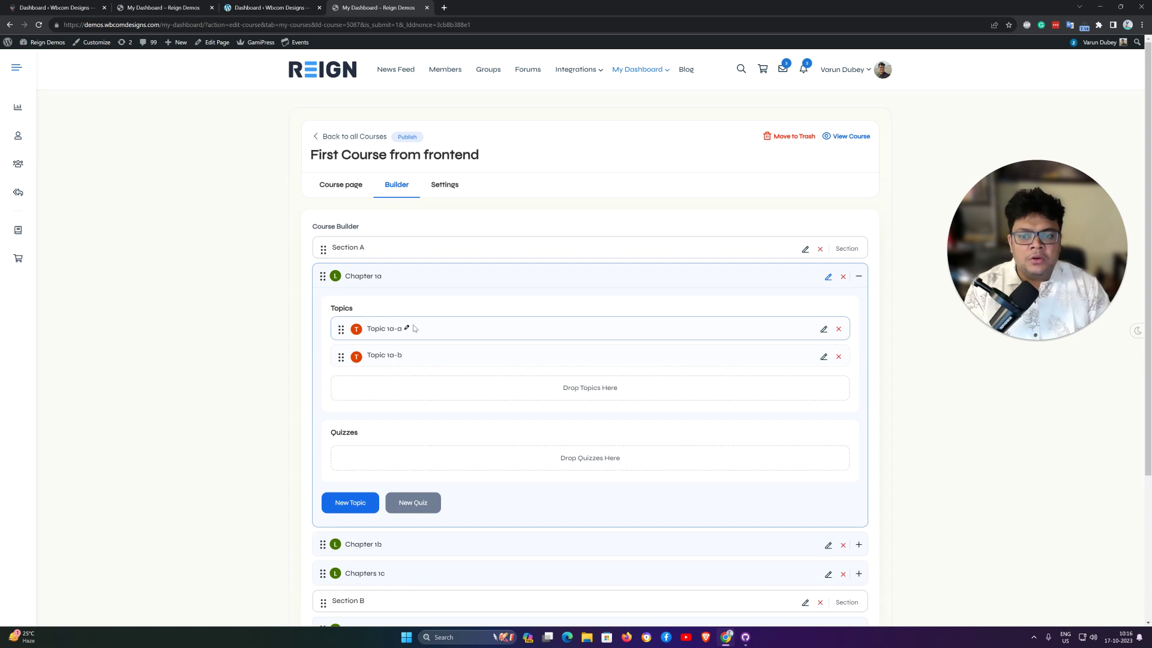
{"action": "left_click", "coordinate": [858, 276]}
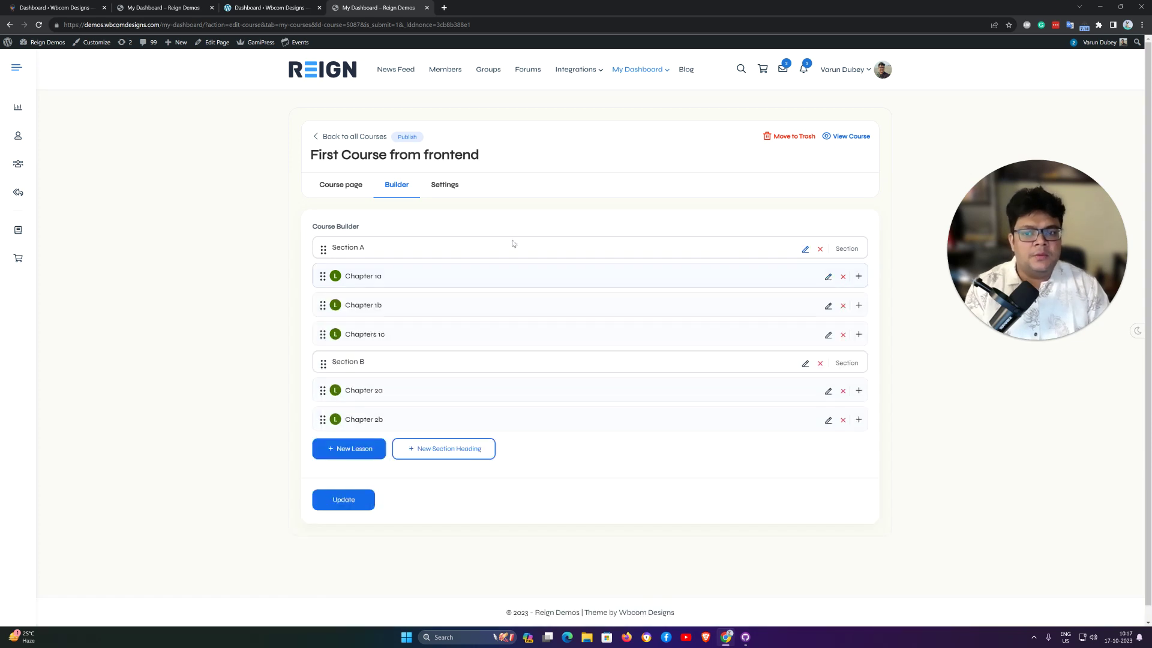
{"action": "left_click", "coordinate": [448, 189]}
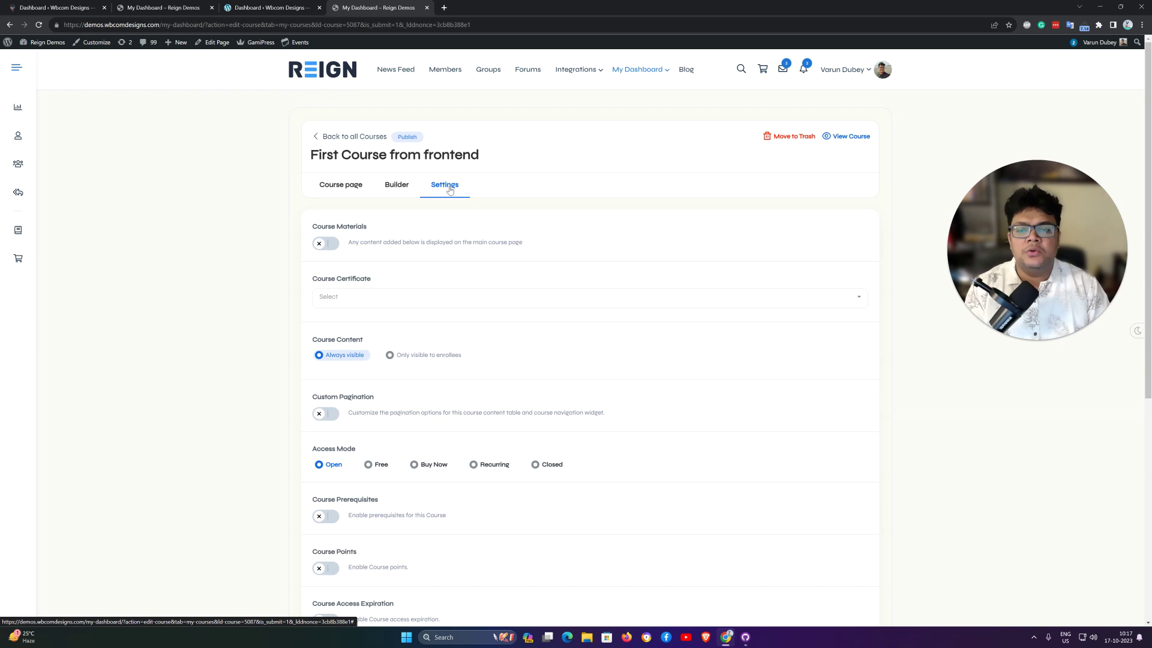
- Enable Course Materials and fill the materials with the copied text "Any content added below is displayed on the main course page"
{"action": "left_click", "coordinate": [329, 244]}
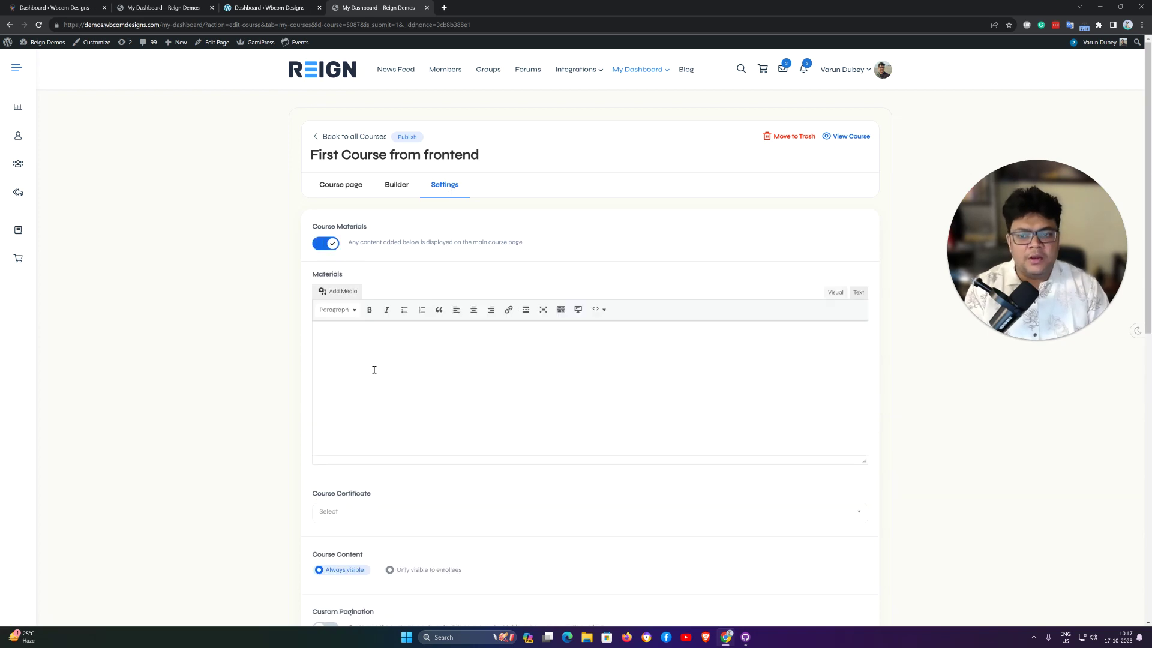
{"action": "left_click_drag", "start_coordinate": [347, 243], "coordinate": [532, 247]}
{"action": "key", "text": "ctrl+c"}
{"action": "left_click", "coordinate": [458, 372]}
{"action": "key", "text": "ctrl+v"}
- Insert the blue sea photo from the media library after the materials text at thumbnail size
{"action": "left_click", "coordinate": [324, 294]}
{"action": "left_click", "coordinate": [116, 79]}
{"action": "left_click", "coordinate": [174, 79]}
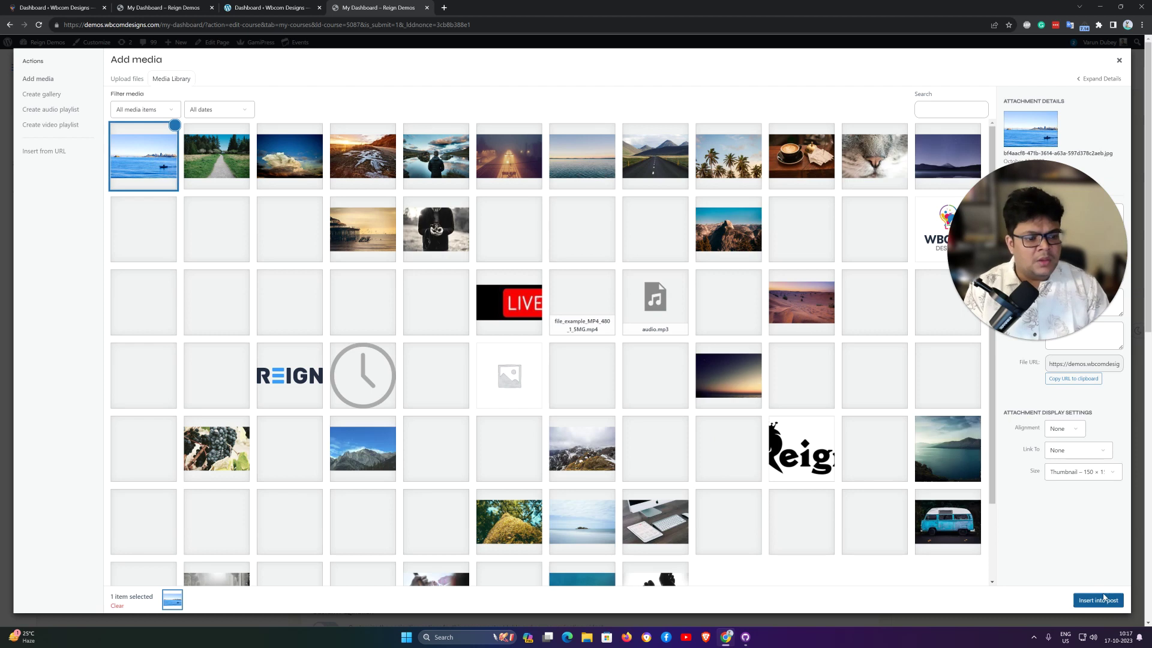
{"action": "key", "text": "Escape"}
{"action": "left_click", "coordinate": [536, 339]}
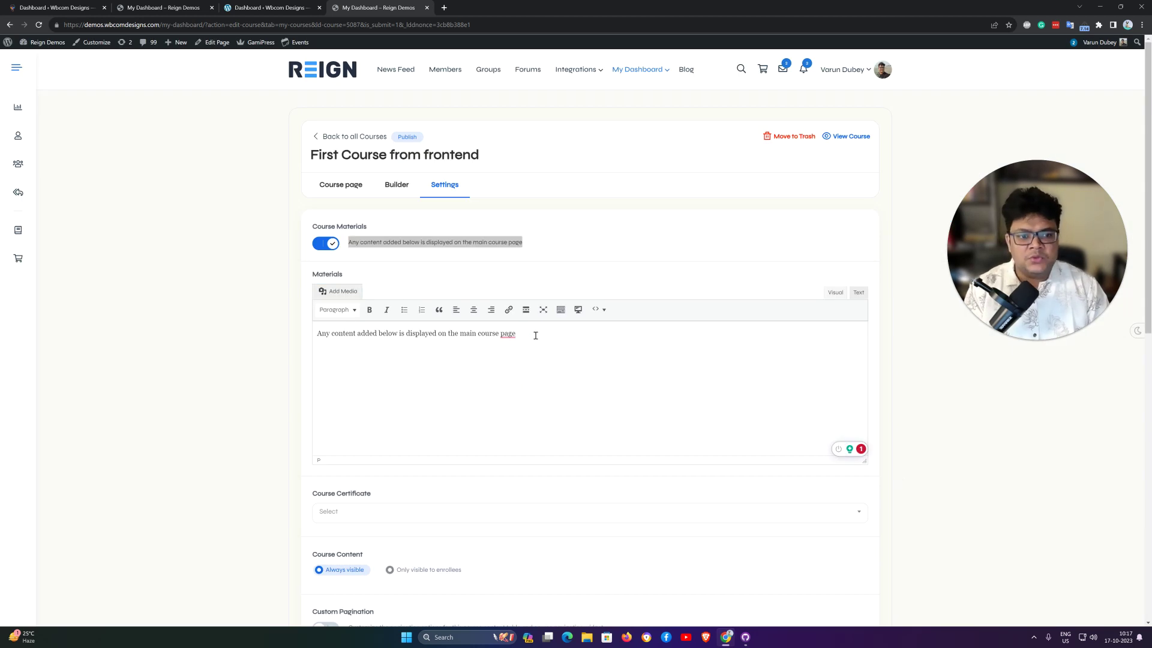
{"action": "key", "text": "ctrl+v"}
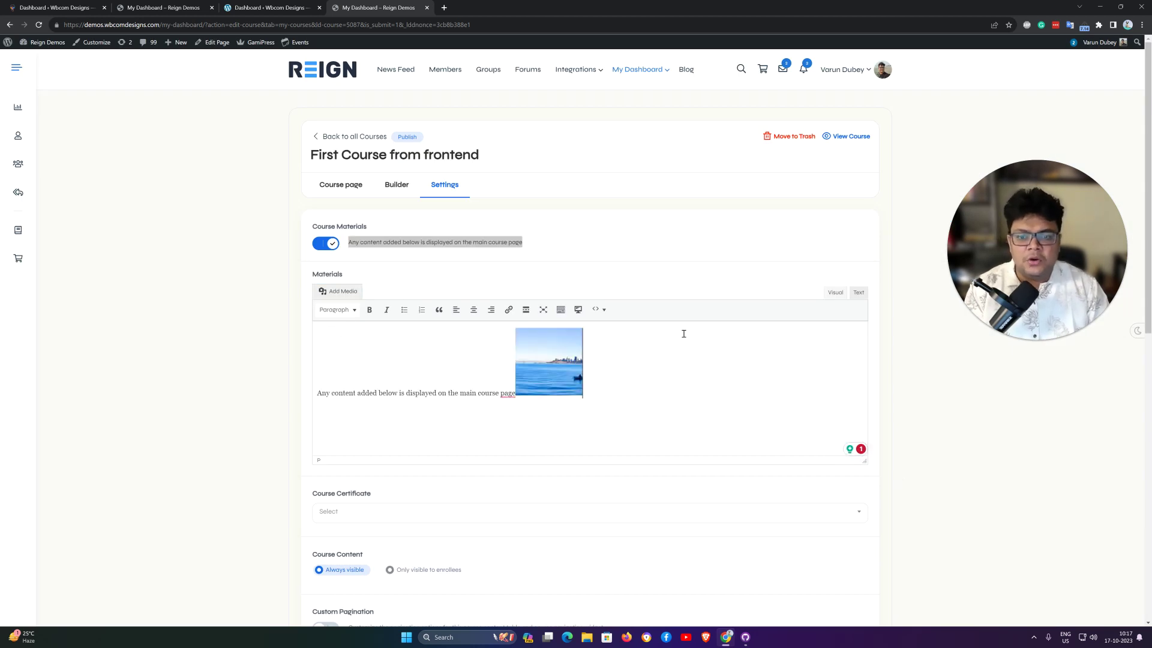
- Remove the inserted photo from the materials and disable Course Materials
{"action": "left_click", "coordinate": [565, 344]}
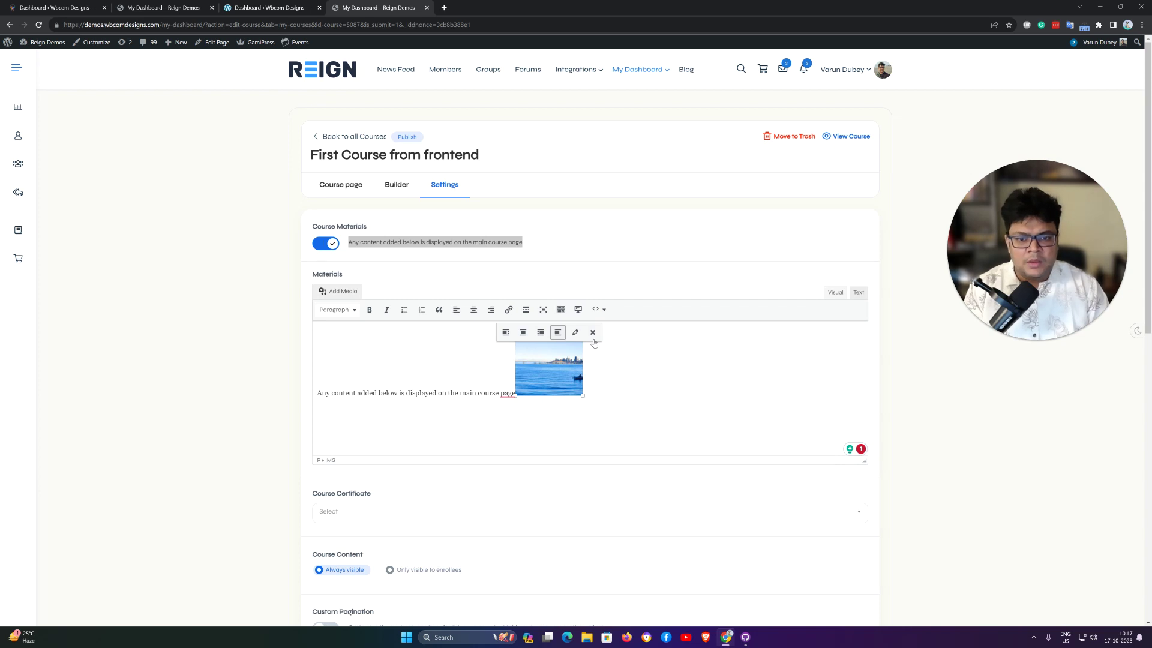
{"action": "left_click", "coordinate": [593, 334]}
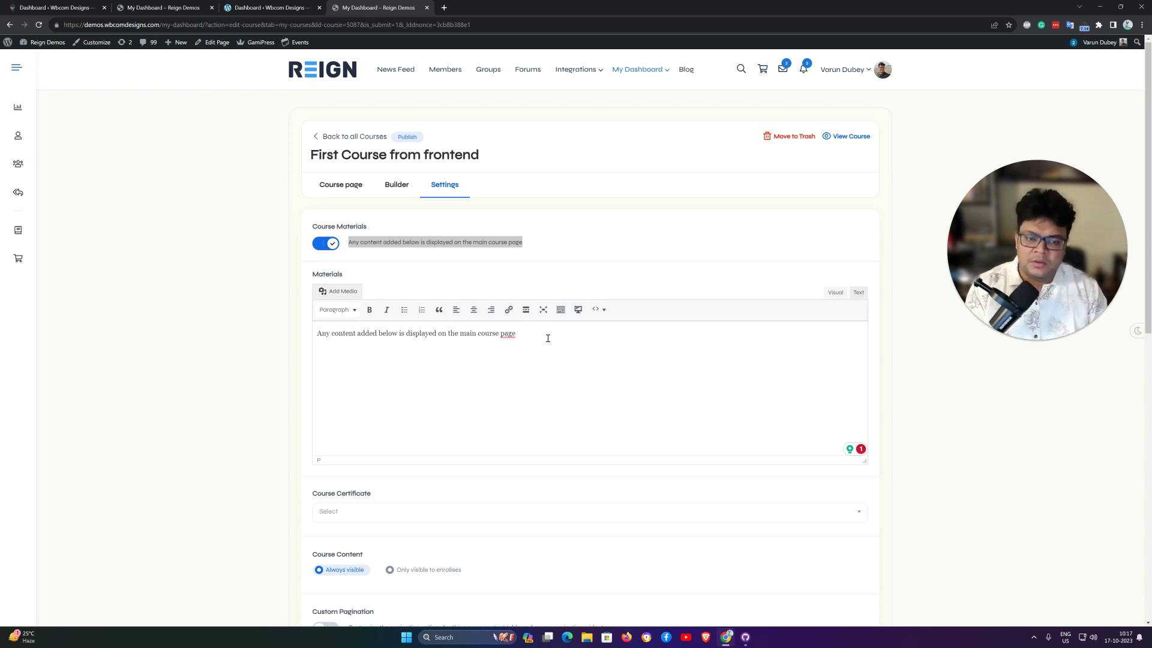
{"action": "left_click", "coordinate": [324, 245]}
- Look through the Free, Buy Now and Recurring access modes, and set the course to Closed with a course price of 99
{"action": "scroll", "coordinate": [324, 252], "scroll_direction": "down", "scroll_amount": 3}
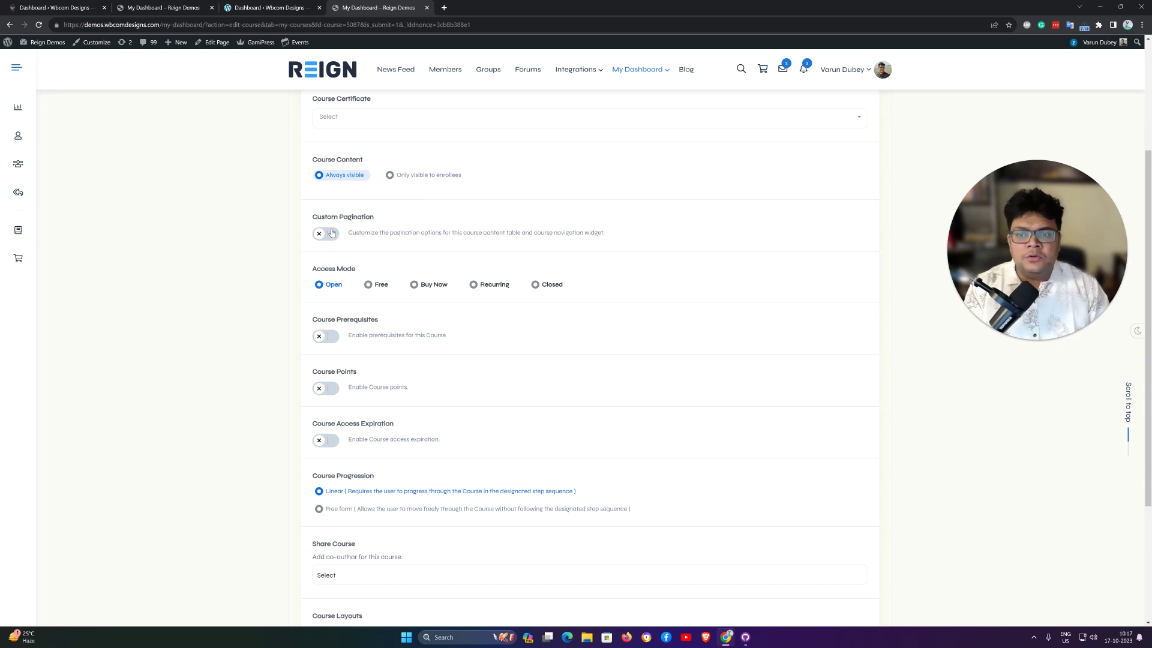
{"action": "scroll", "coordinate": [615, 246], "scroll_direction": "down", "scroll_amount": 1}
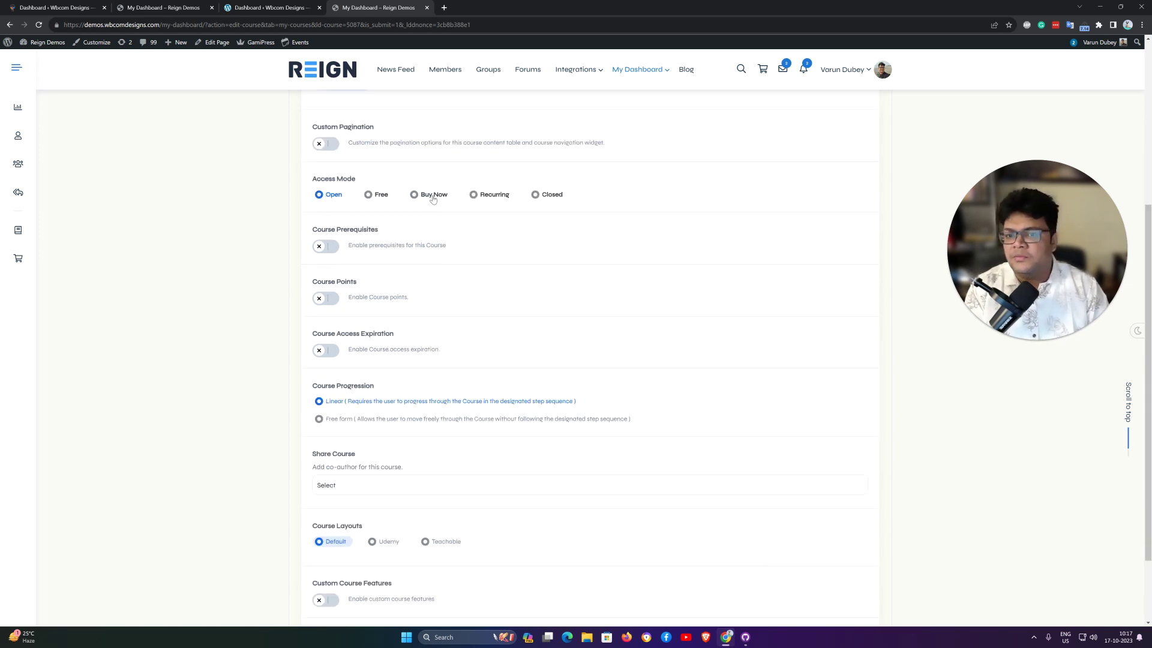
{"action": "left_click", "coordinate": [381, 197]}
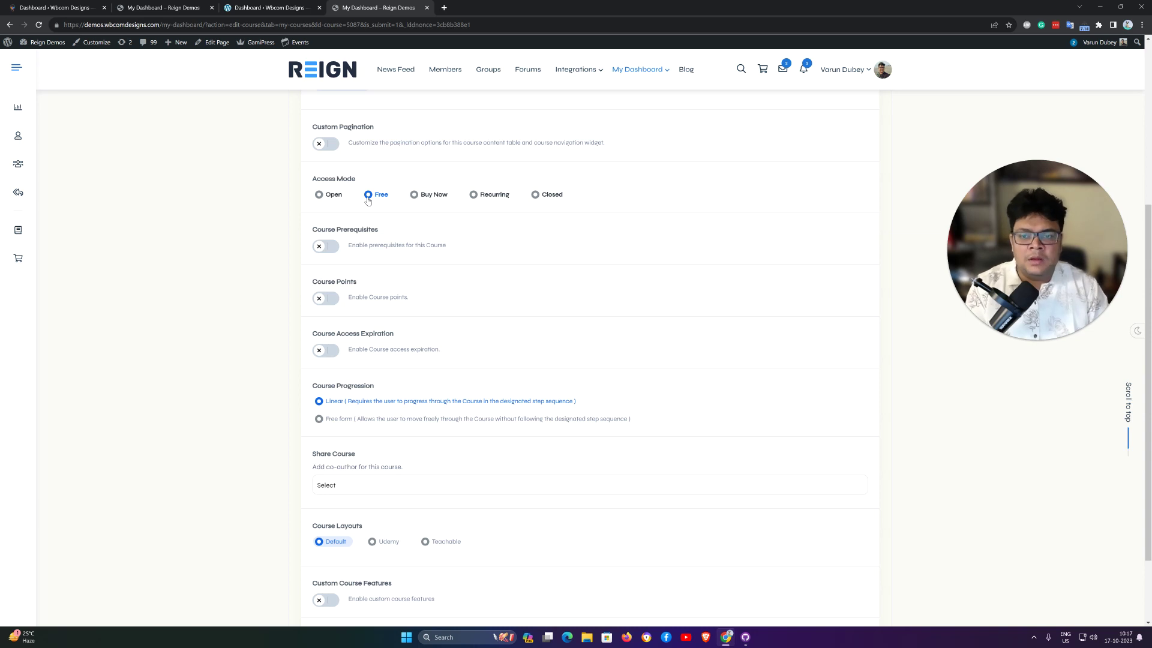
{"action": "left_click", "coordinate": [425, 196]}
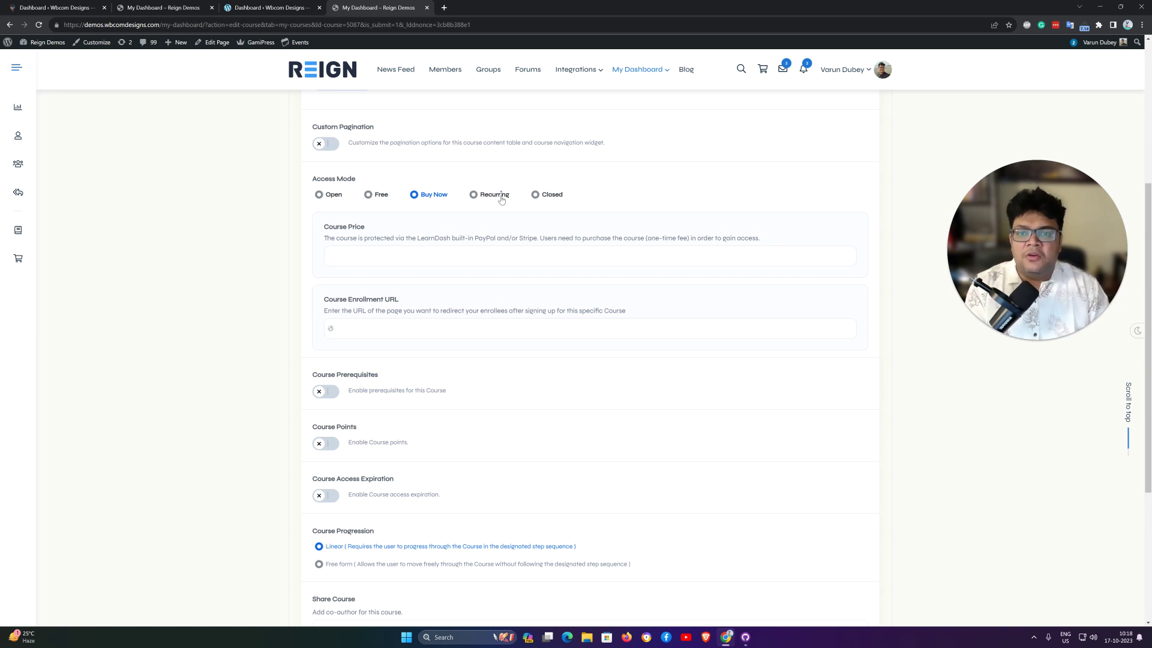
{"action": "left_click", "coordinate": [472, 197]}
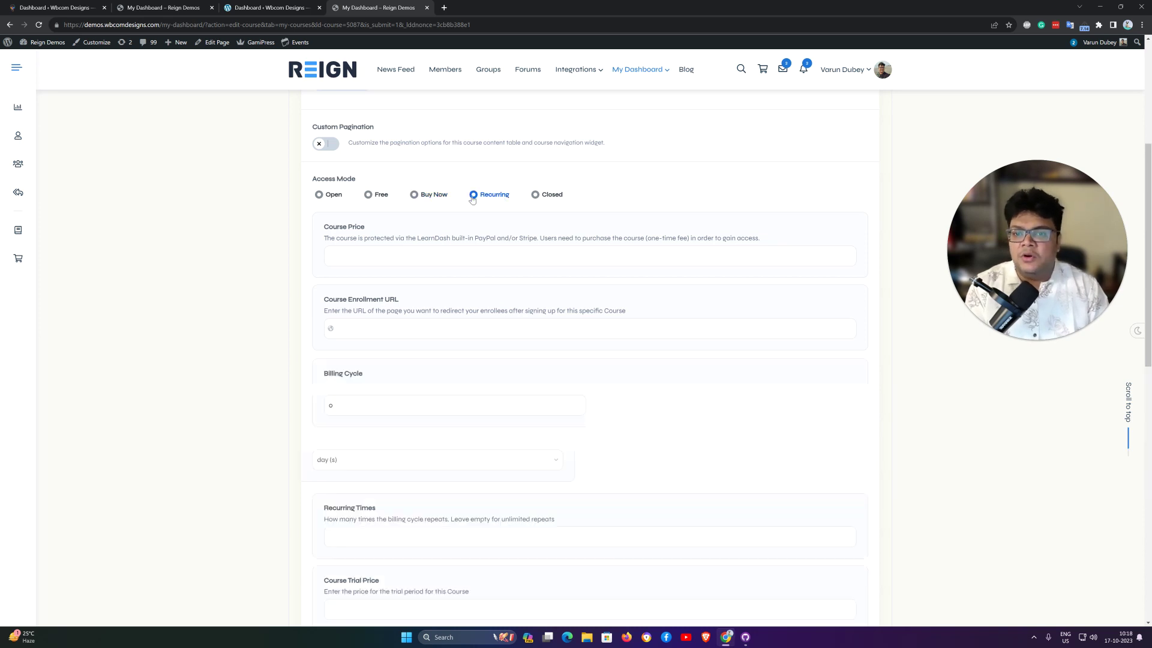
{"action": "left_click", "coordinate": [547, 201]}
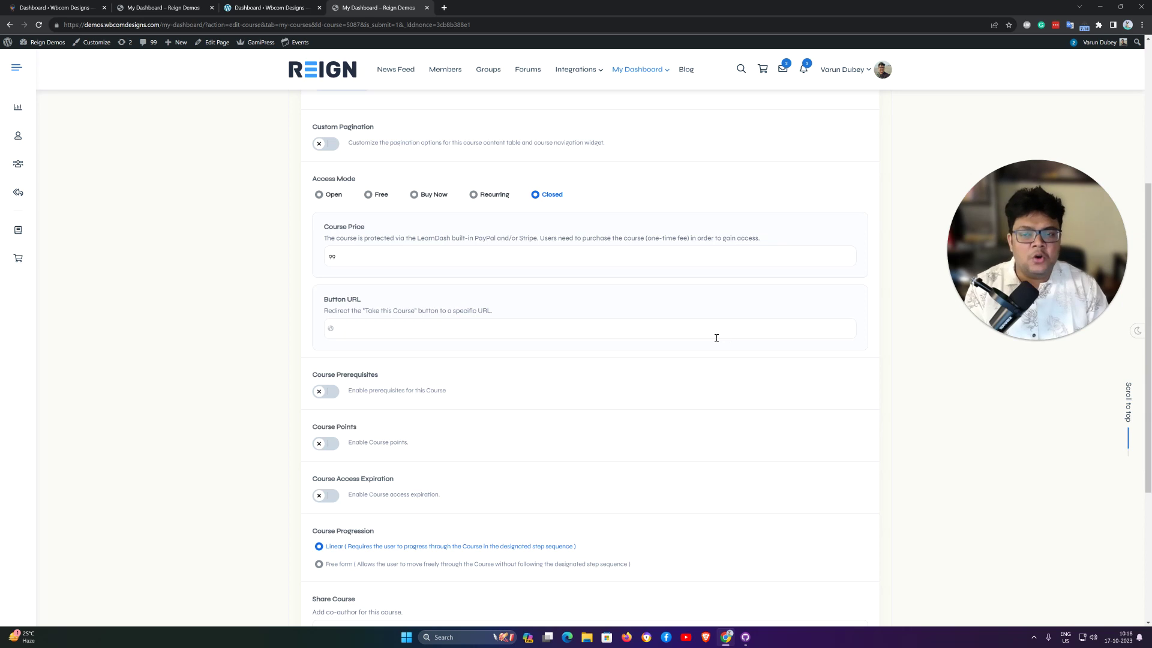
- Turn on Course Prerequisites and Course Access Expiration in turn to view their options, switching each one off again
{"action": "scroll", "coordinate": [481, 324], "scroll_direction": "down", "scroll_amount": 5}
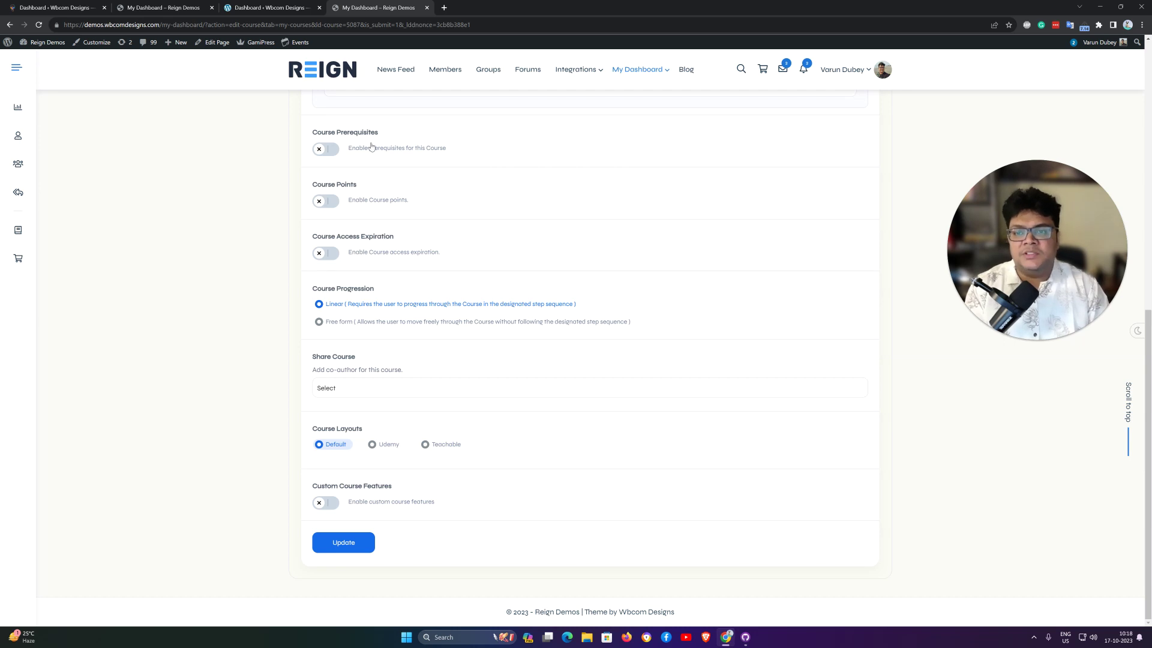
{"action": "left_click", "coordinate": [335, 151]}
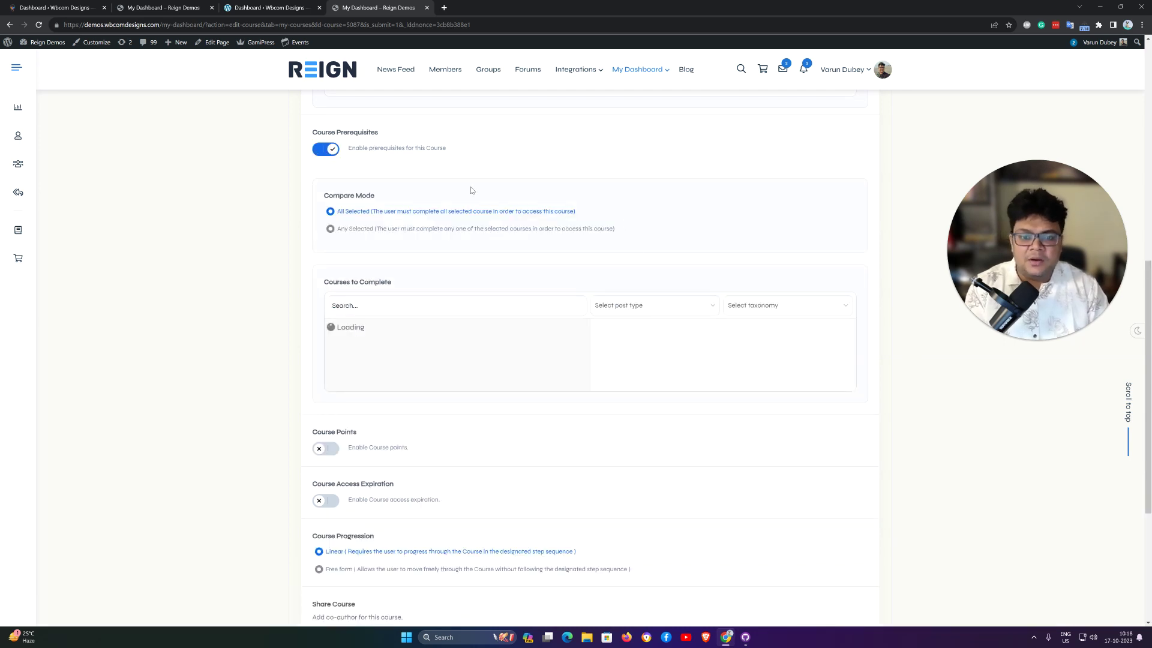
{"action": "left_click", "coordinate": [325, 149]}
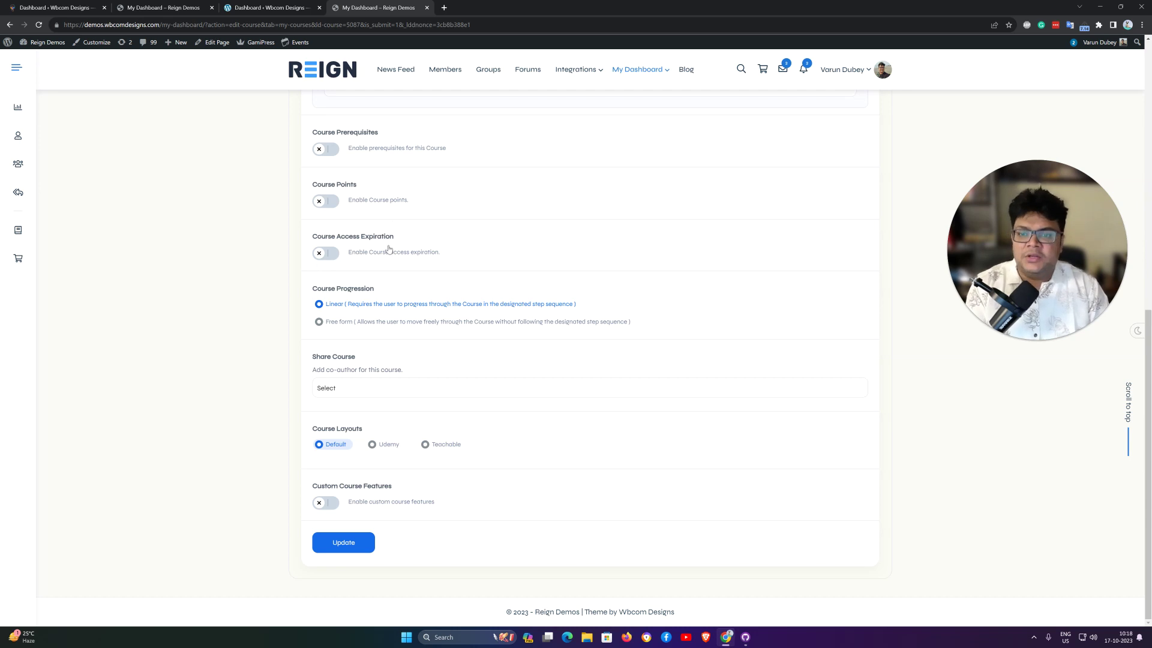
{"action": "left_click", "coordinate": [333, 257]}
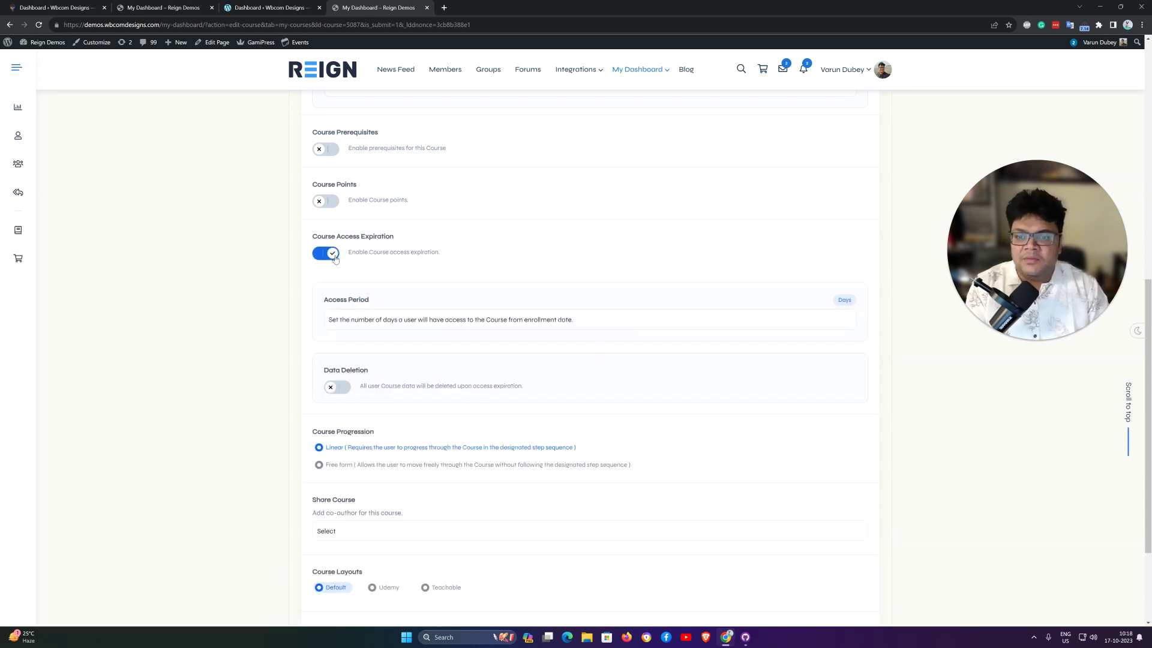
{"action": "left_click", "coordinate": [328, 254]}
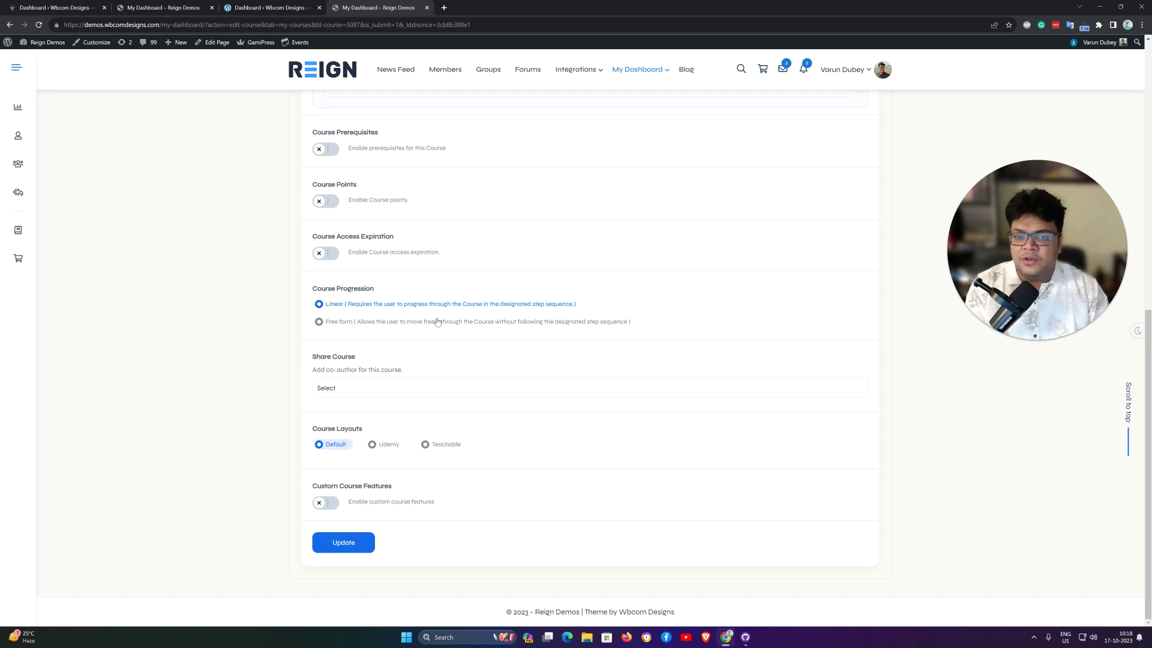
- Set the course progression to Free form and view the co-author choices for sharing the course without selecting any
{"action": "left_click", "coordinate": [367, 323]}
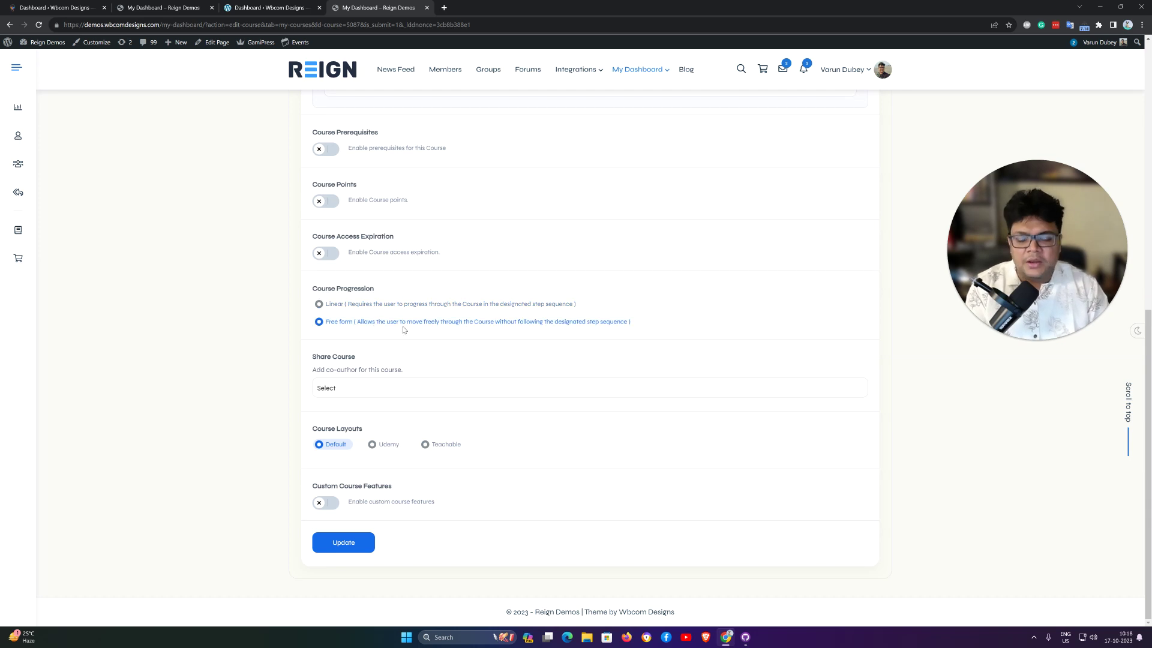
{"action": "left_click", "coordinate": [356, 390]}
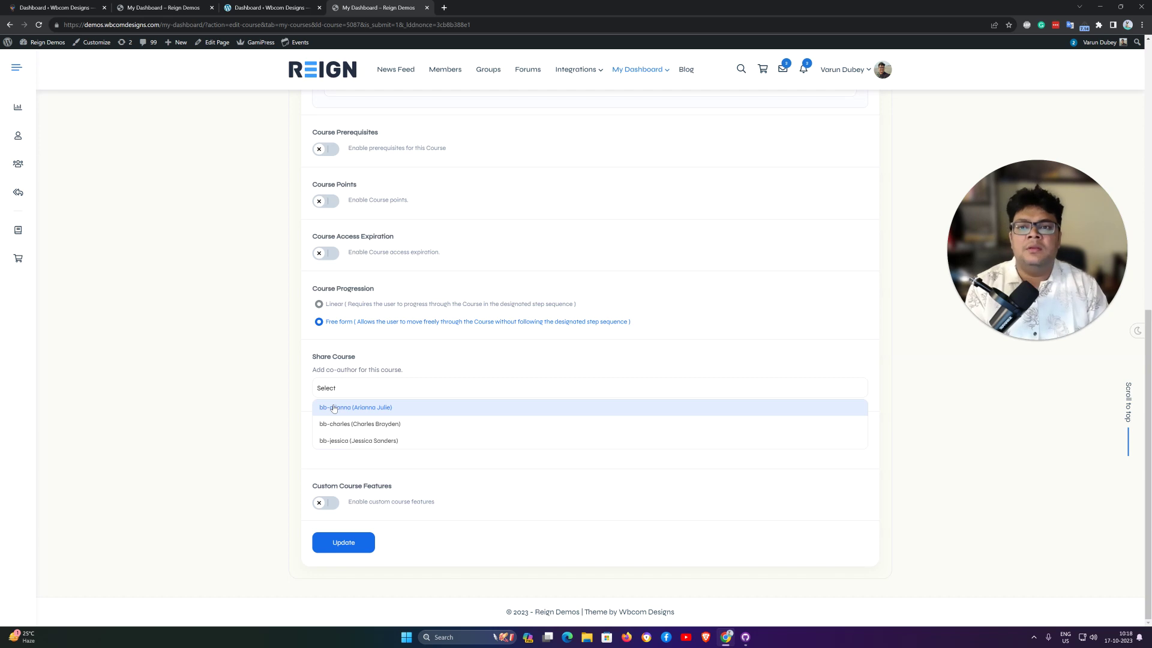
{"action": "left_click", "coordinate": [237, 366]}
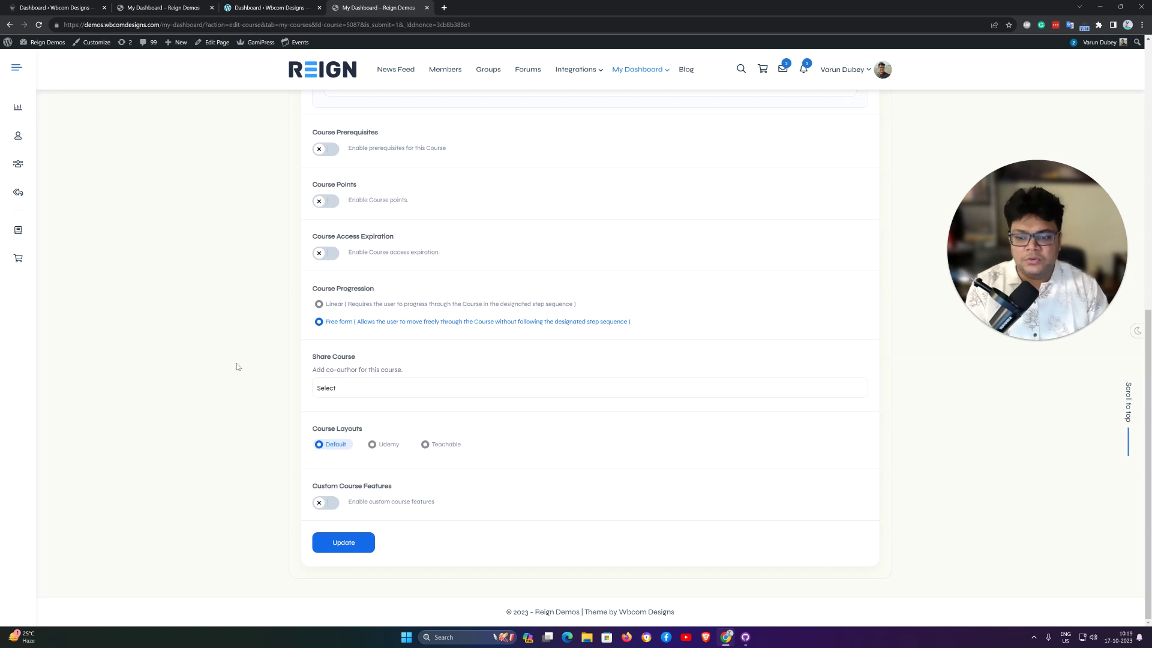
- Enable Custom Course Features to view the feature icon and text options, and disable it again
{"action": "left_click", "coordinate": [327, 504]}
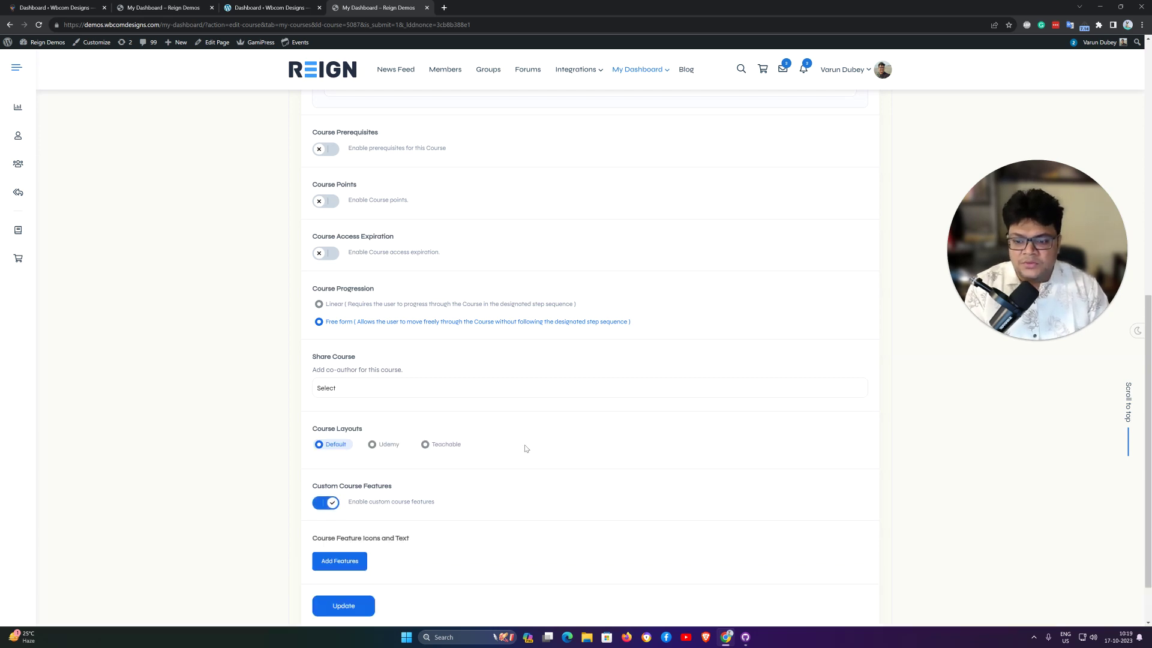
{"action": "scroll", "coordinate": [455, 462], "scroll_direction": "down", "scroll_amount": 1}
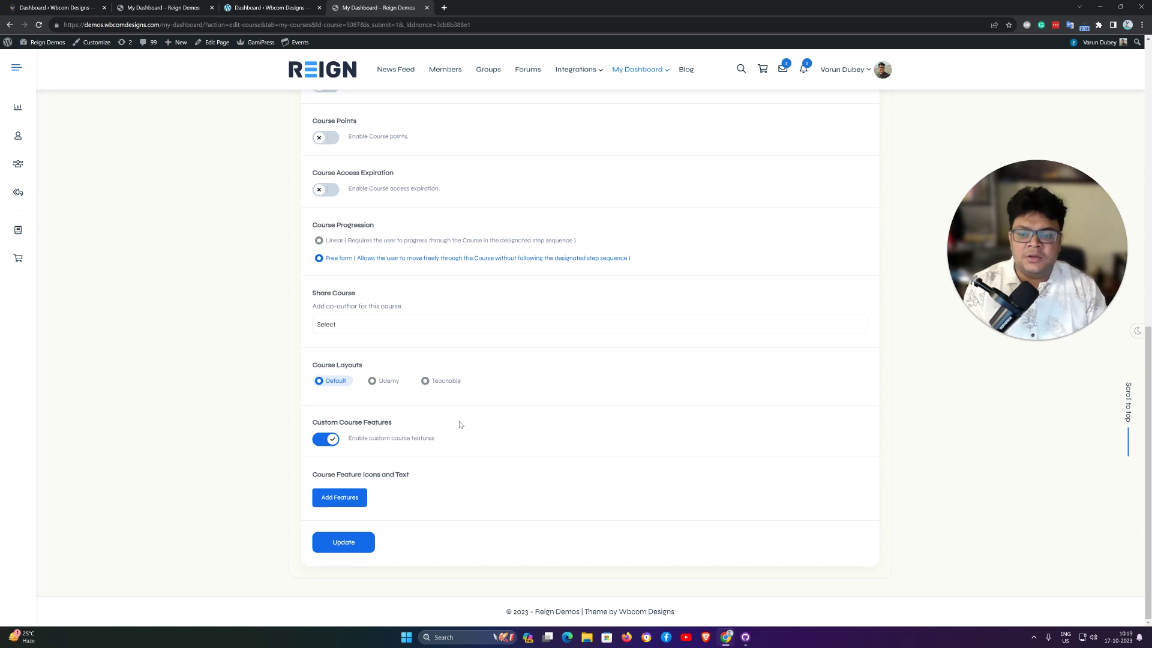
{"action": "left_click", "coordinate": [320, 442]}
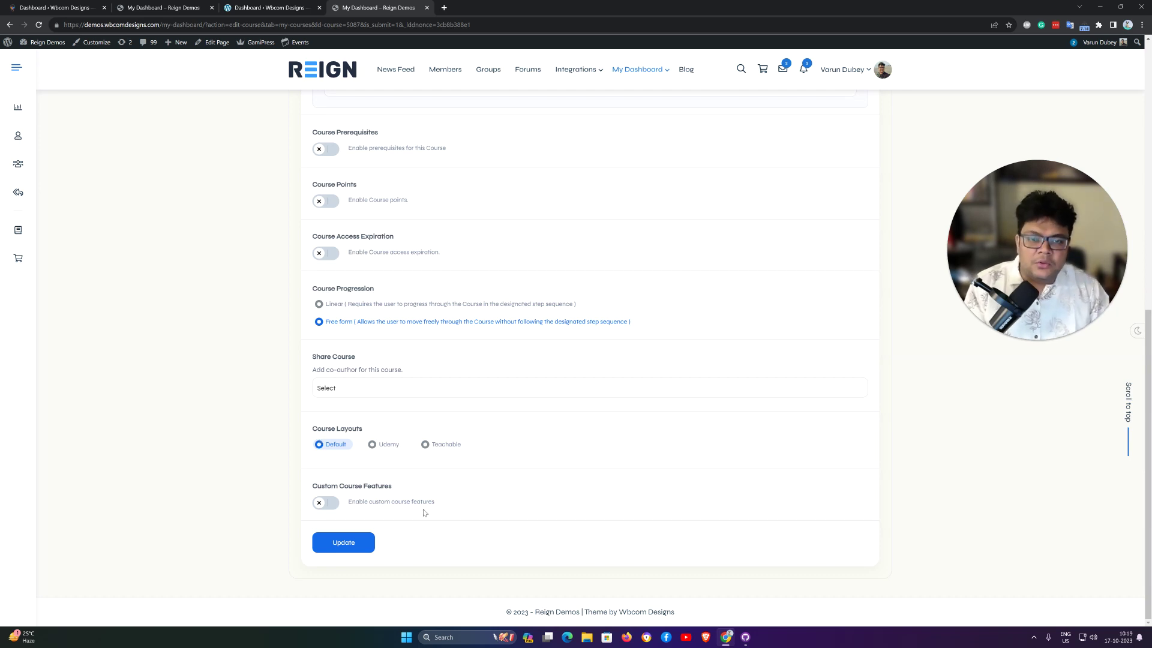
- Review the course settings and update the course
{"action": "scroll", "coordinate": [424, 512], "scroll_direction": "up", "scroll_amount": 10}
{"action": "scroll", "coordinate": [514, 263], "scroll_direction": "down", "scroll_amount": 10}
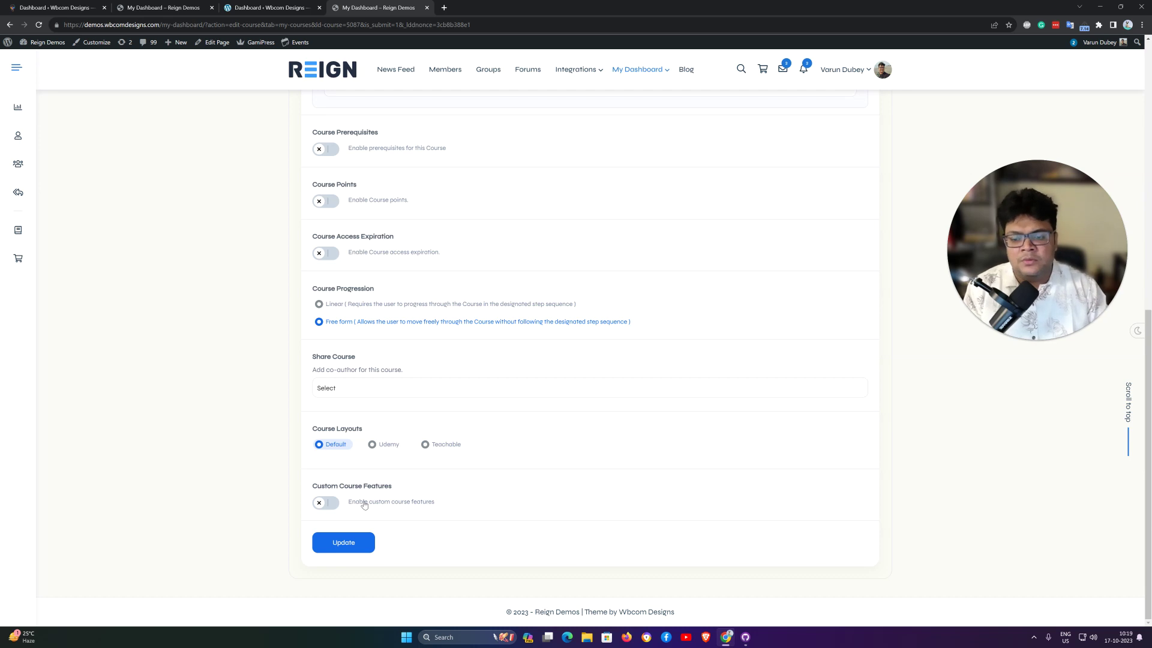
{"action": "left_click", "coordinate": [370, 543]}
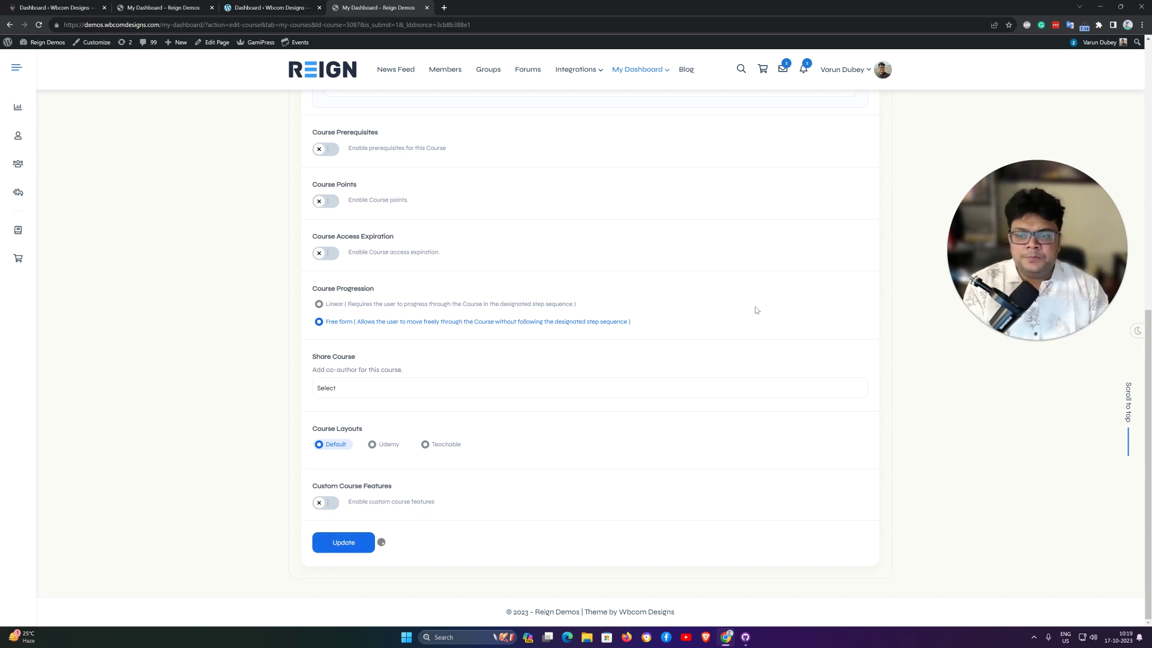
{"action": "scroll", "coordinate": [756, 310], "scroll_direction": "up", "scroll_amount": 8}
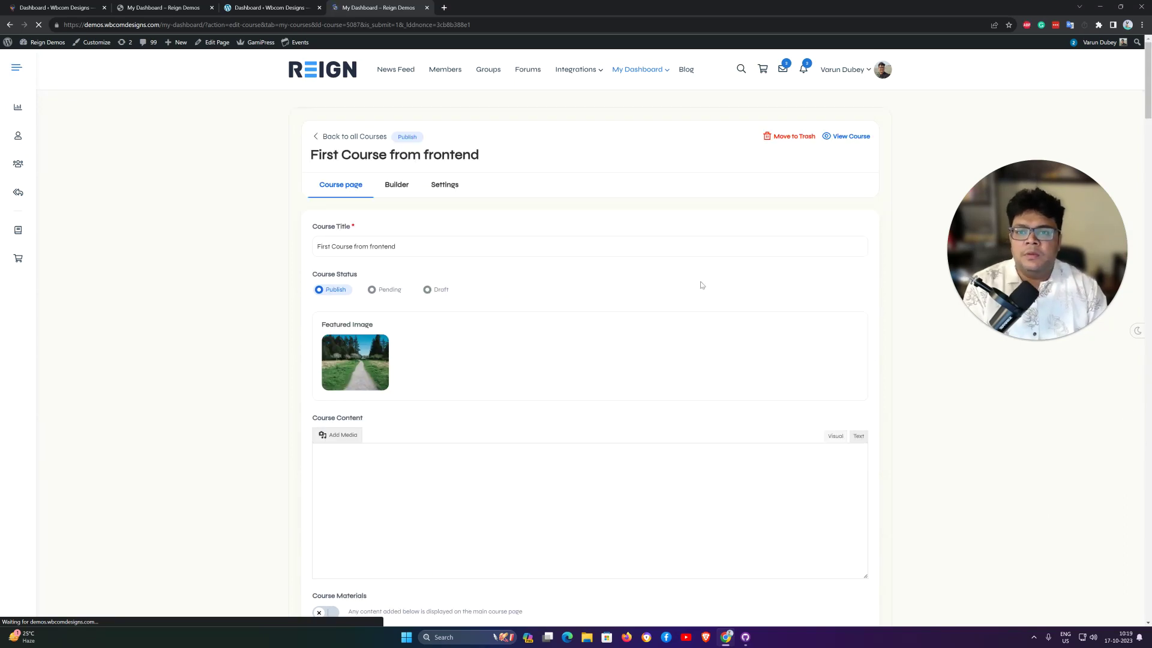
- Reopen the course settings and open the Closed access mode's Button URL in a new browser tab
{"action": "left_click", "coordinate": [453, 191]}
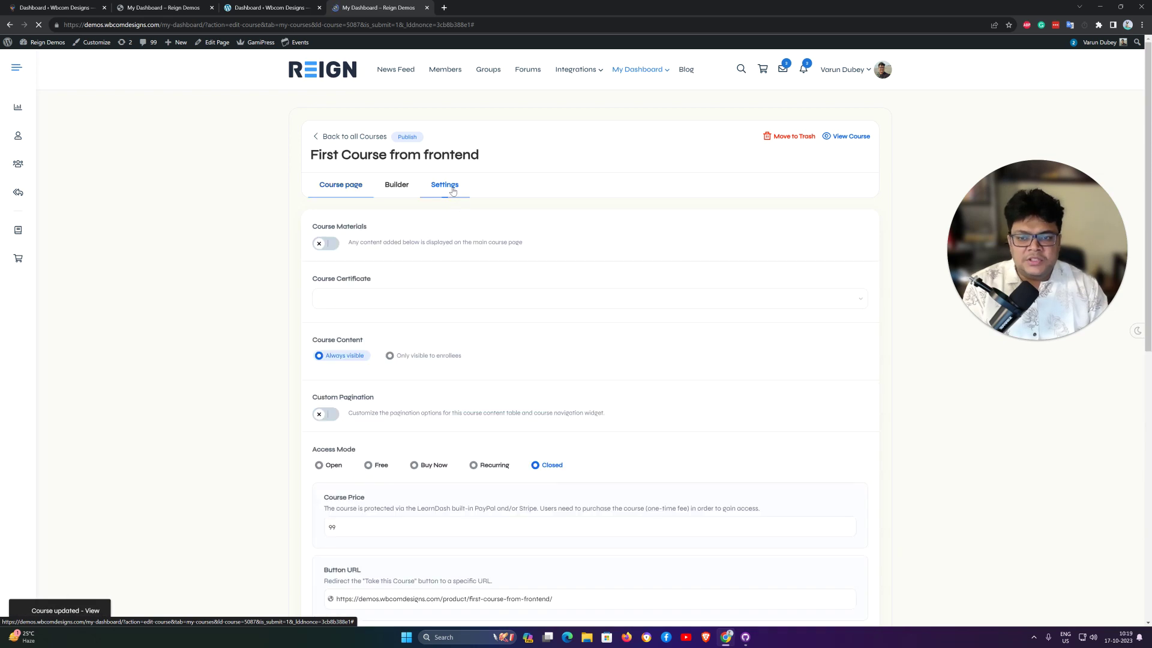
{"action": "scroll", "coordinate": [419, 348], "scroll_direction": "down", "scroll_amount": 5}
{"action": "left_click_drag", "start_coordinate": [552, 329], "coordinate": [316, 328]}
{"action": "left_click", "coordinate": [486, 344]}
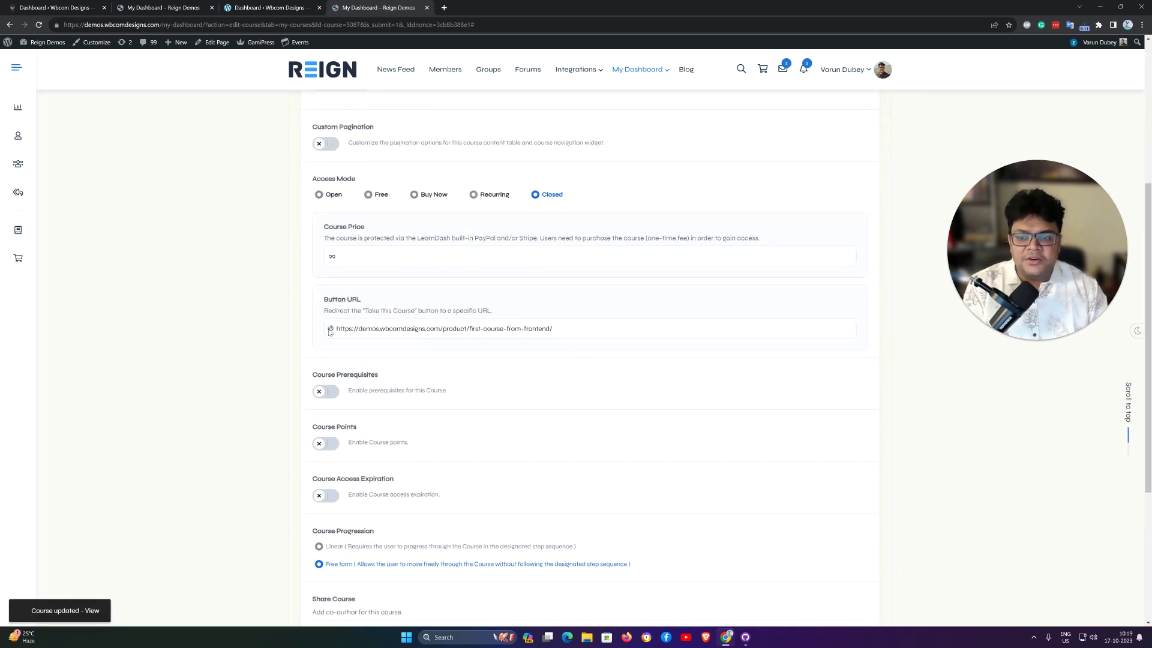
{"action": "left_click_drag", "start_coordinate": [552, 328], "coordinate": [333, 328]}
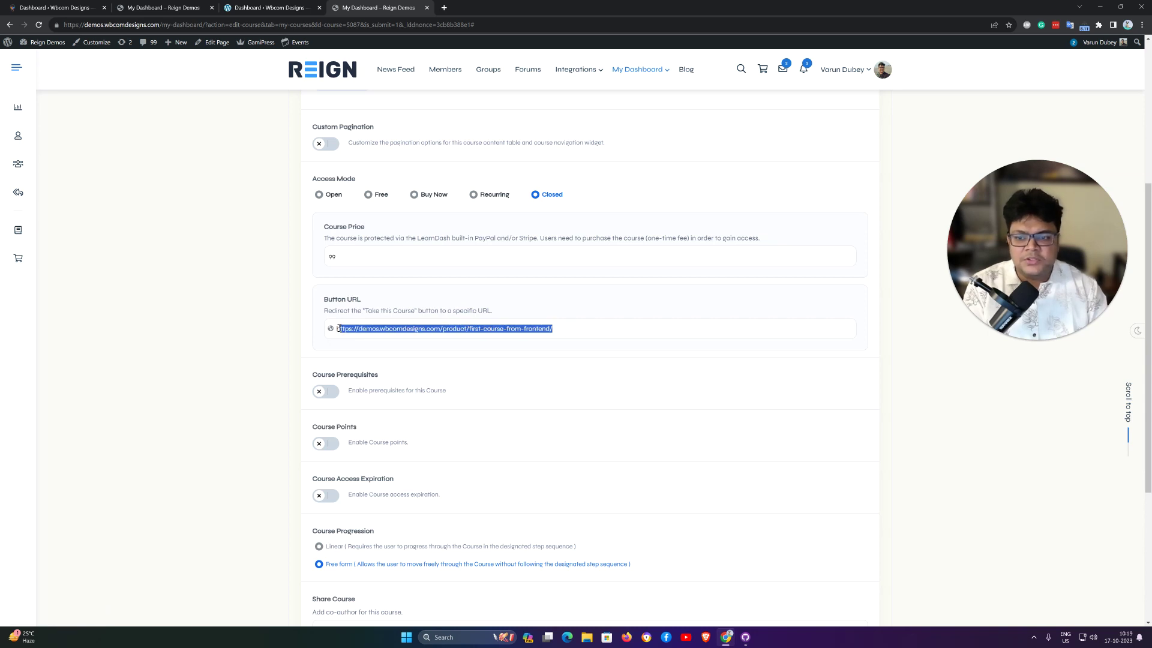
{"action": "right_click", "coordinate": [351, 329]}
{"action": "left_click", "coordinate": [423, 410]}
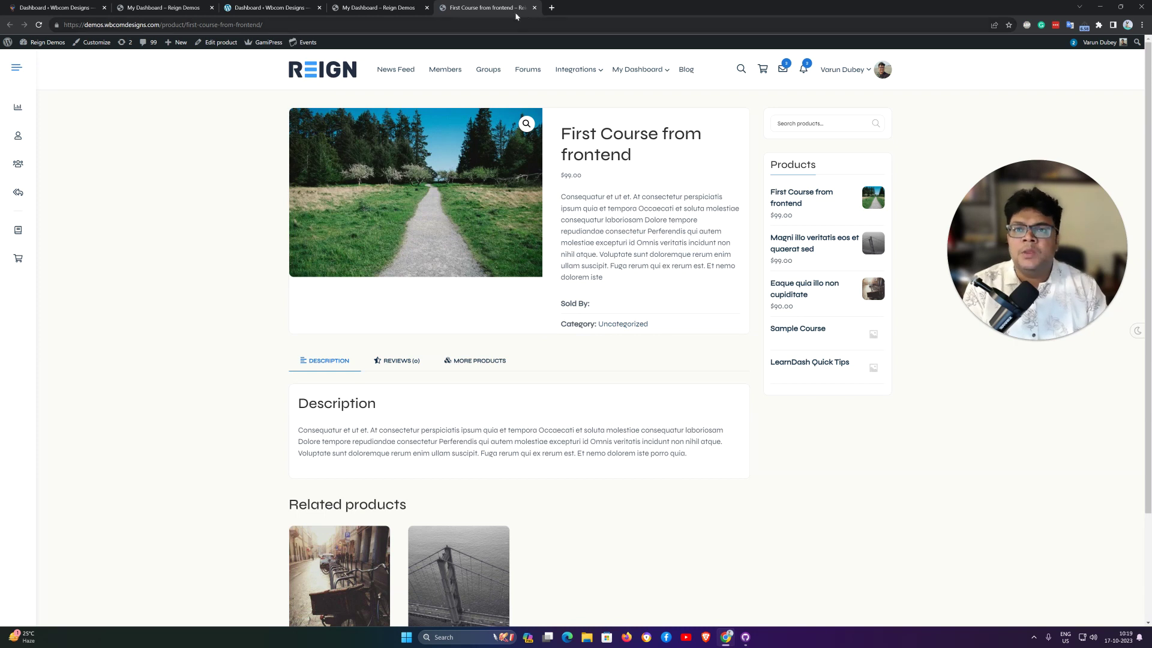
- Close the product page, review the course's access mode and course page details, and return to the list of all courses
{"action": "left_click", "coordinate": [534, 7]}
{"action": "left_click", "coordinate": [497, 348]}
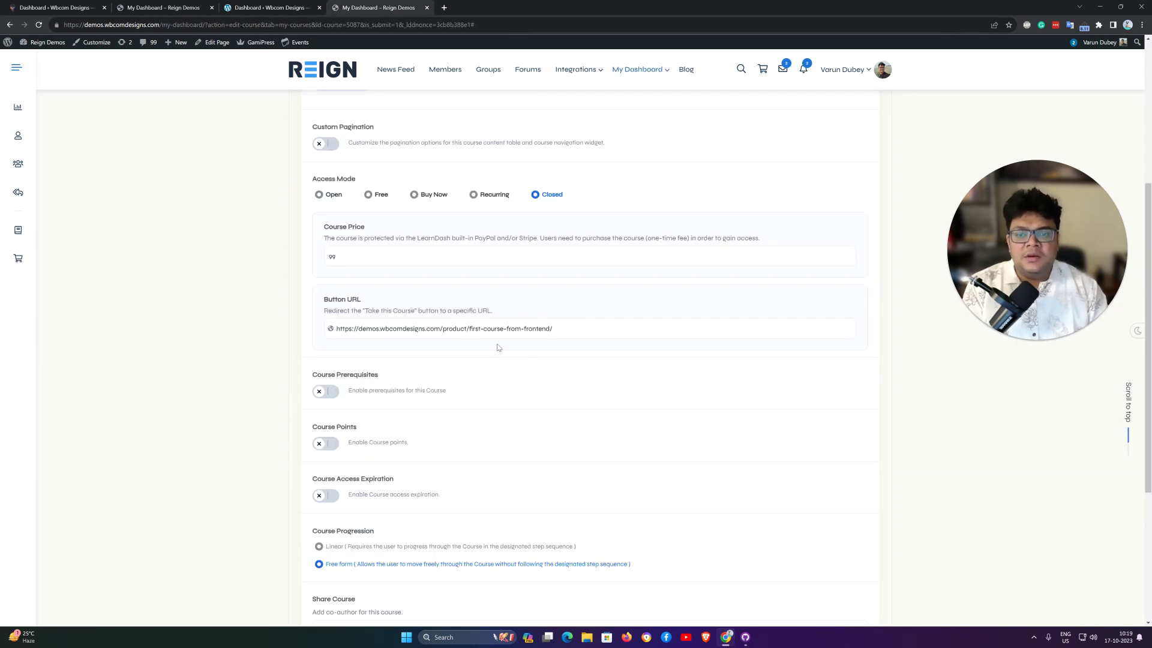
{"action": "scroll", "coordinate": [412, 249], "scroll_direction": "up", "scroll_amount": 5}
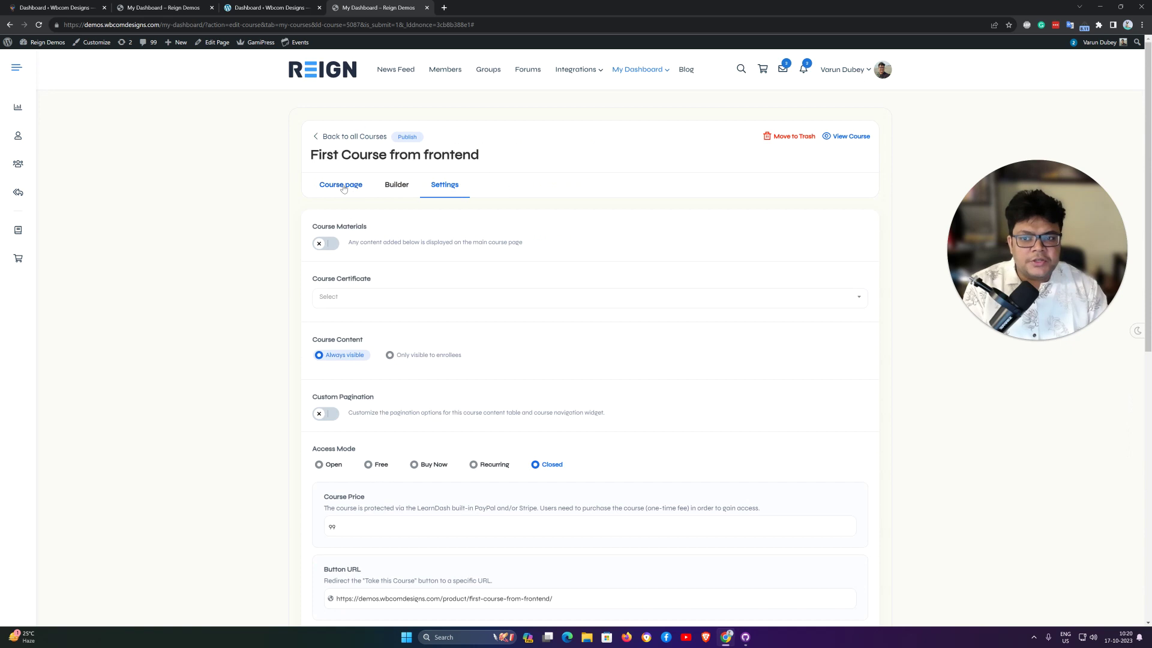
{"action": "left_click", "coordinate": [363, 187]}
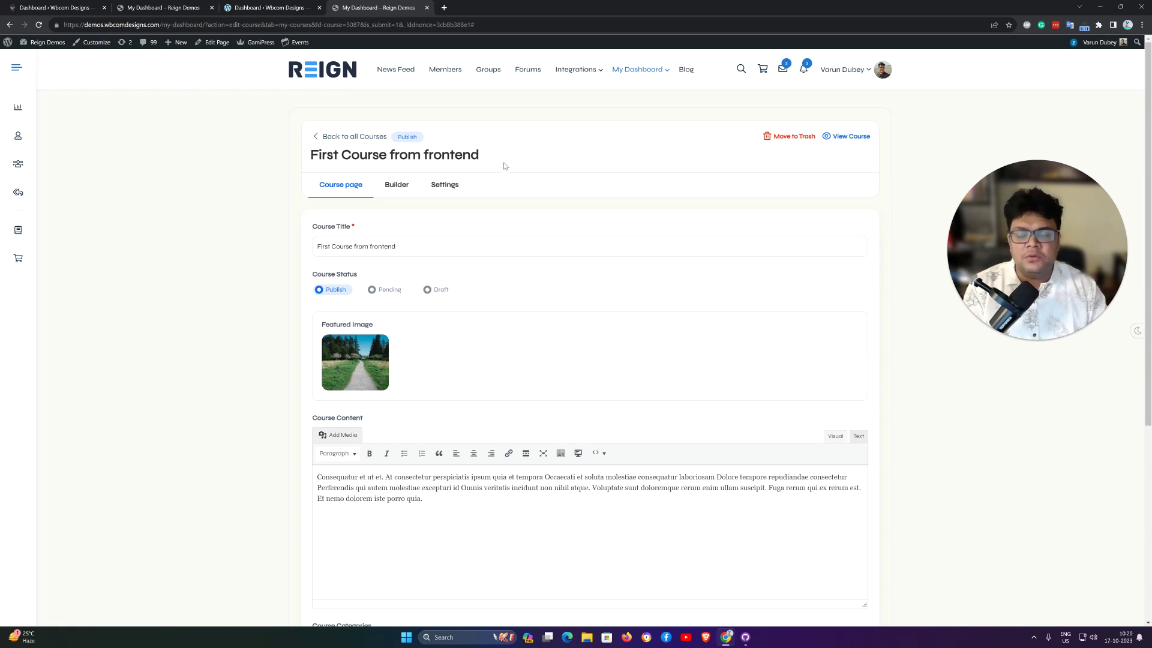
{"action": "left_click", "coordinate": [354, 142]}
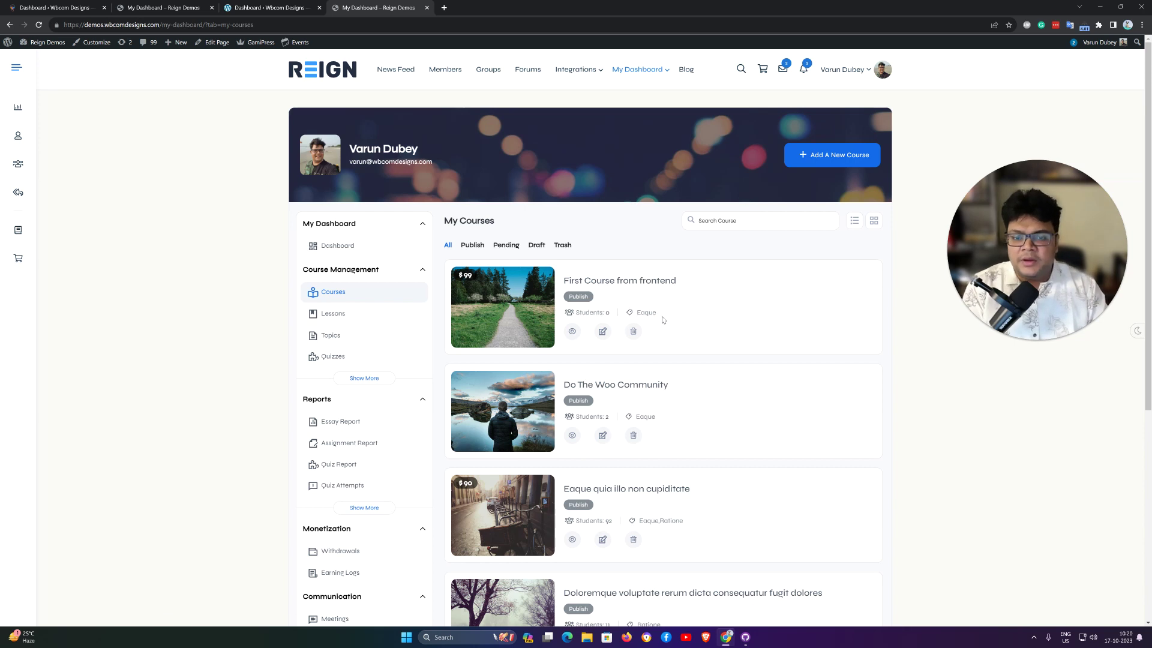
- Open the Chapter 1a lesson from the builder of First Course from frontend and review its content, image, category and tag fields
{"action": "left_click", "coordinate": [604, 333]}
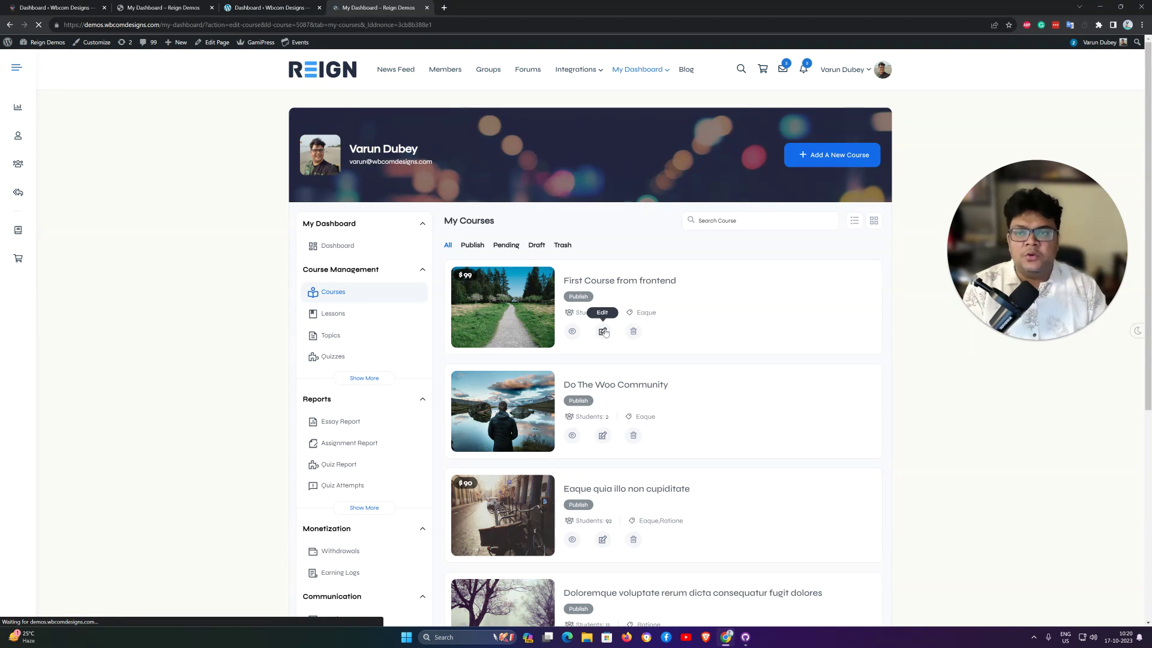
{"action": "left_click", "coordinate": [406, 193]}
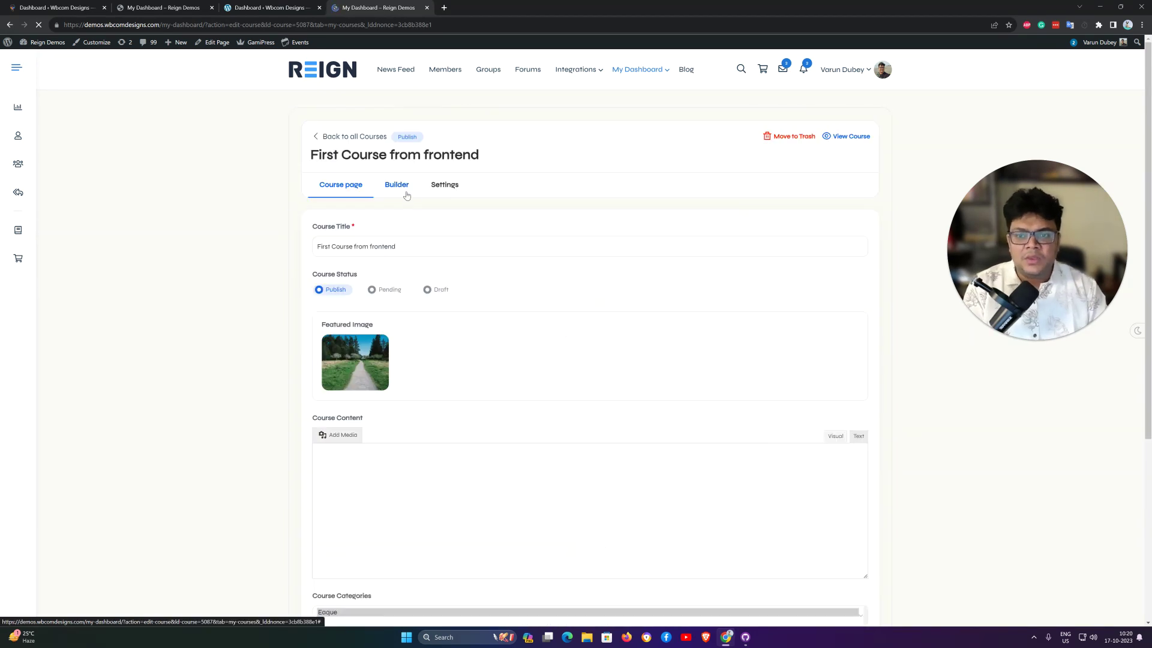
{"action": "left_click", "coordinate": [829, 277]}
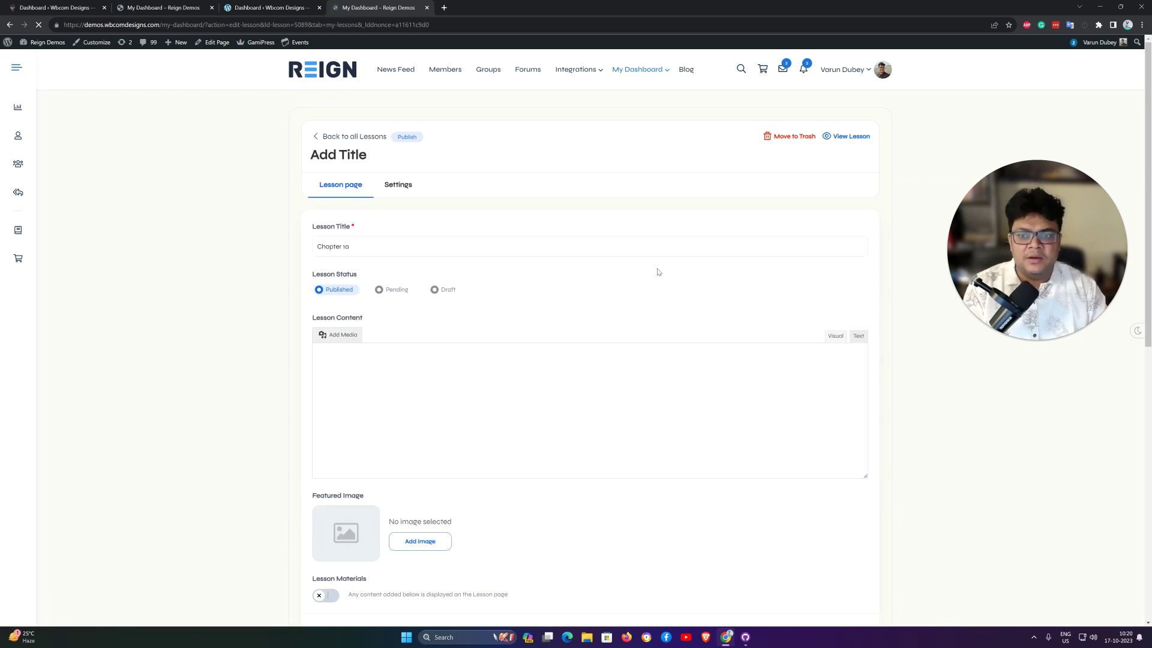
{"action": "scroll", "coordinate": [367, 300], "scroll_direction": "down", "scroll_amount": 1}
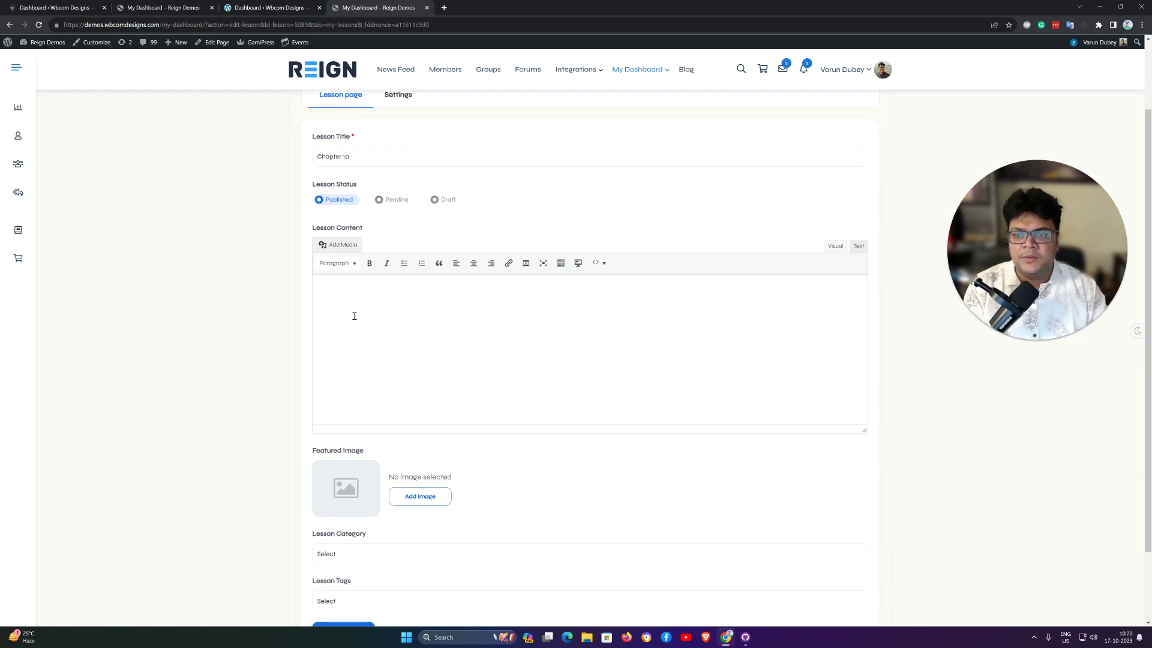
{"action": "left_click", "coordinate": [355, 302]}
{"action": "scroll", "coordinate": [590, 329], "scroll_direction": "down", "scroll_amount": 1}
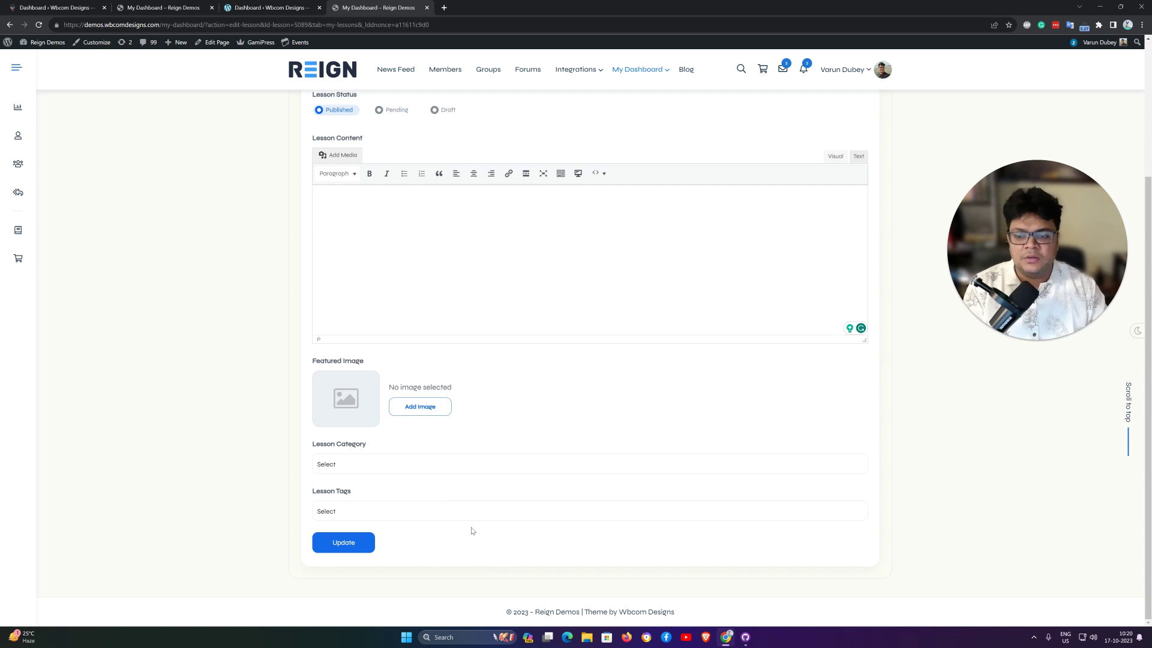
{"action": "scroll", "coordinate": [348, 364], "scroll_direction": "up", "scroll_amount": 2}
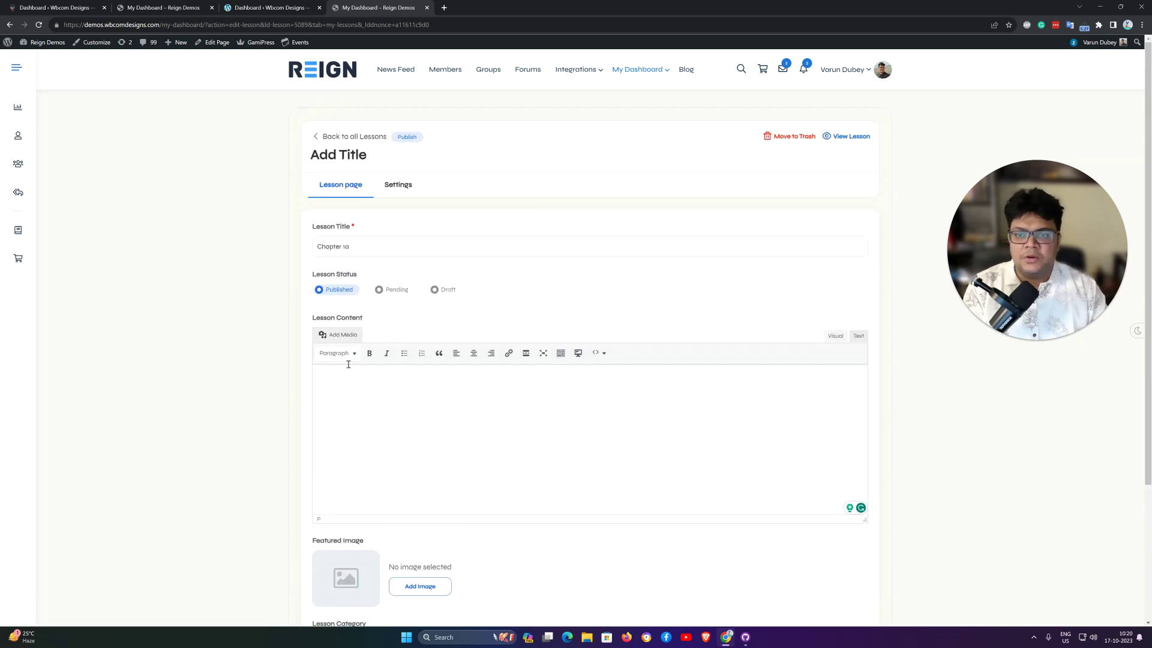
- Enable Video Progression in the lesson's settings and set its Display Timing to After completing sub-steps
{"action": "left_click", "coordinate": [398, 184]}
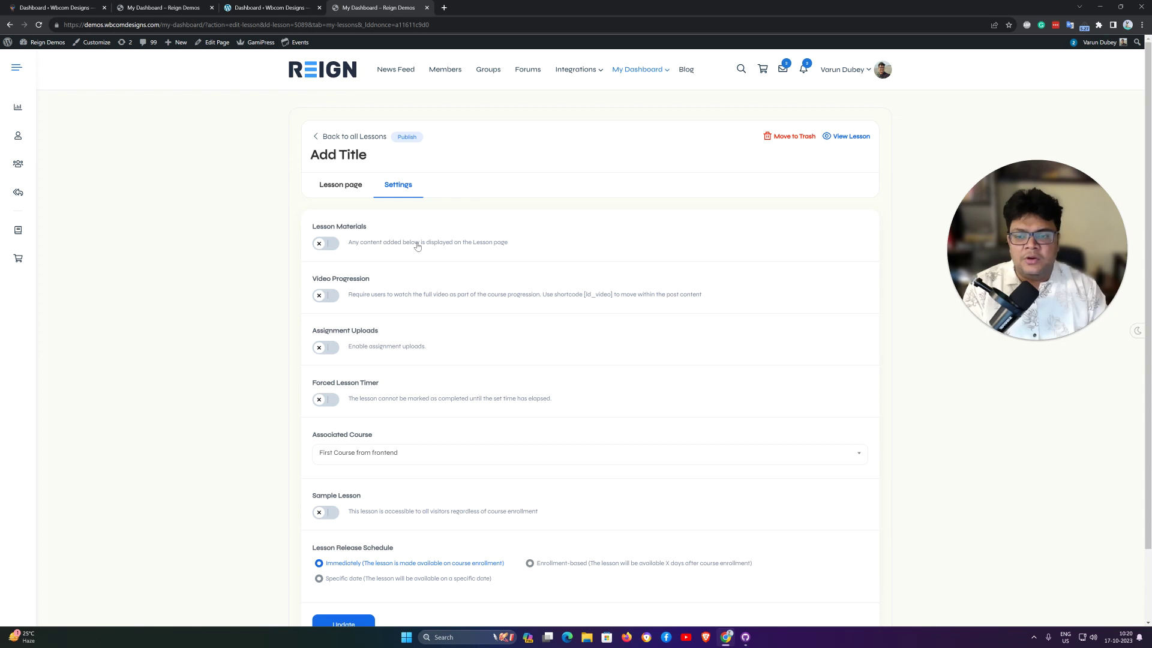
{"action": "scroll", "coordinate": [418, 246], "scroll_direction": "down", "scroll_amount": 2}
{"action": "left_click", "coordinate": [328, 217]}
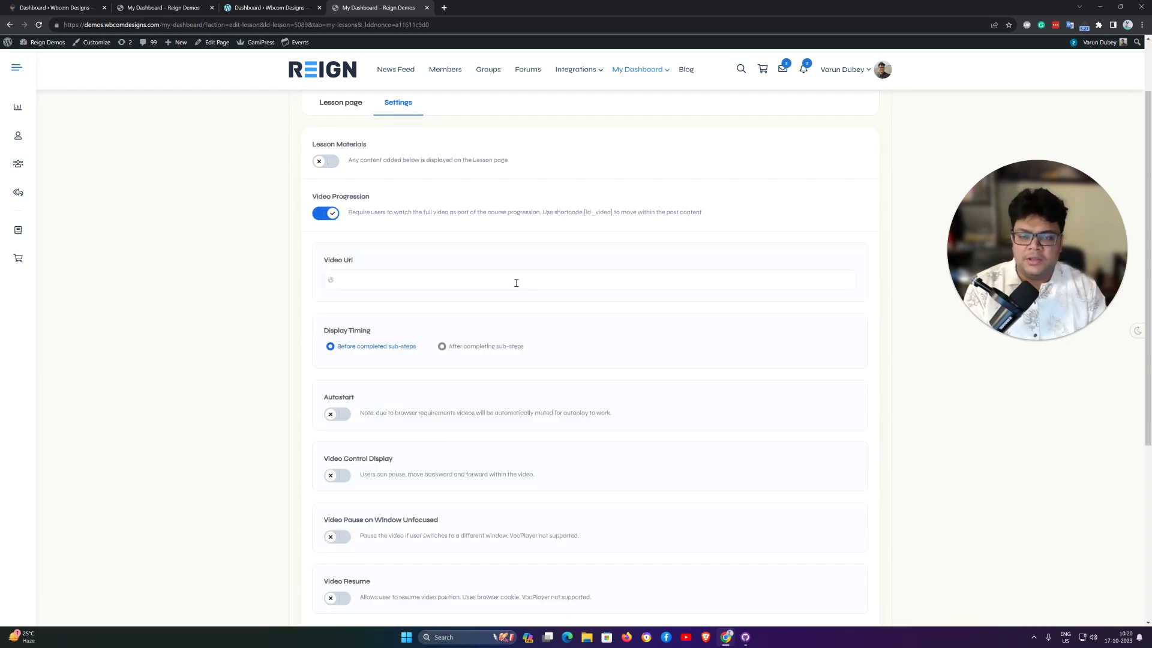
{"action": "scroll", "coordinate": [560, 305], "scroll_direction": "down", "scroll_amount": 2}
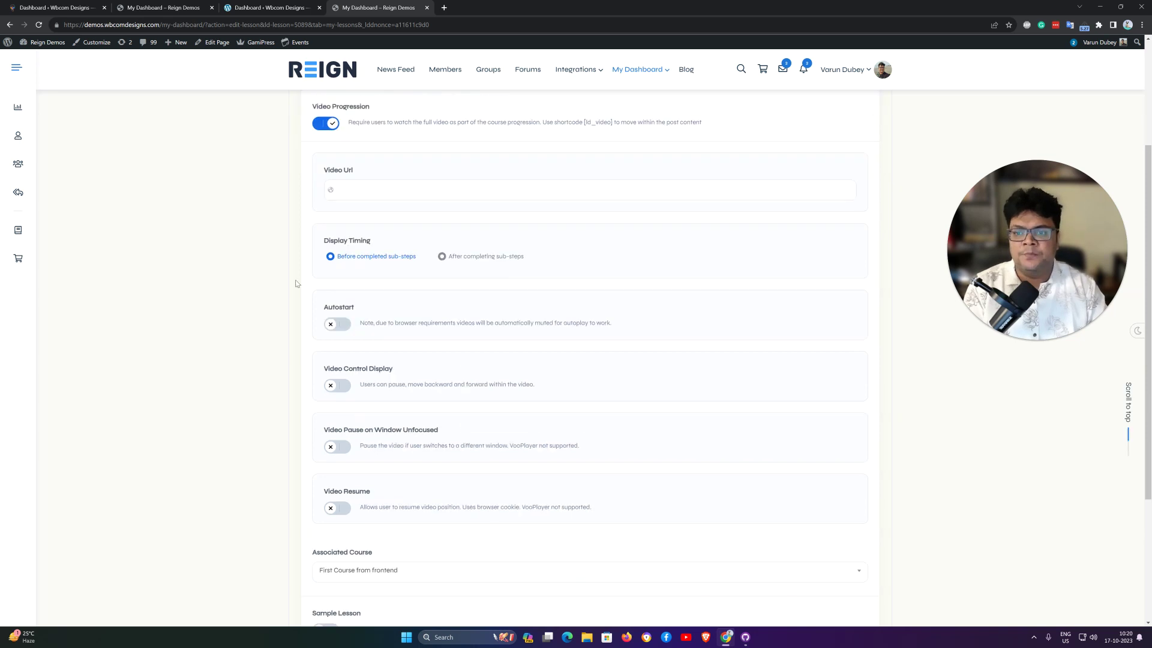
{"action": "left_click", "coordinate": [483, 264]}
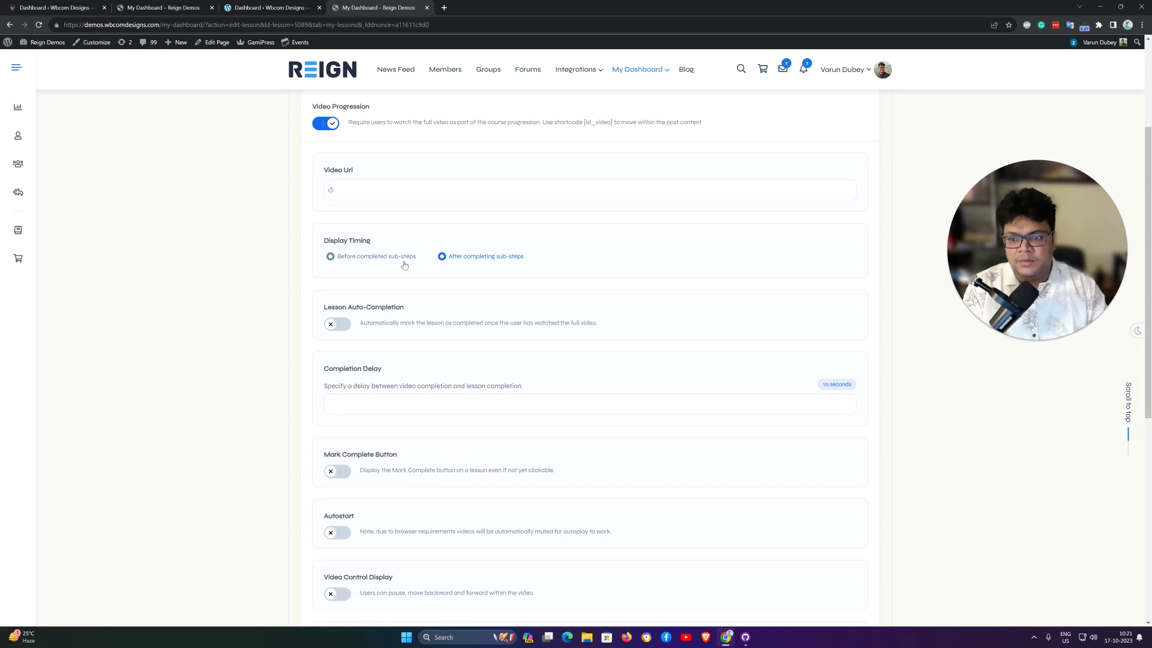
{"action": "left_click", "coordinate": [373, 257]}
{"action": "left_click", "coordinate": [465, 260]}
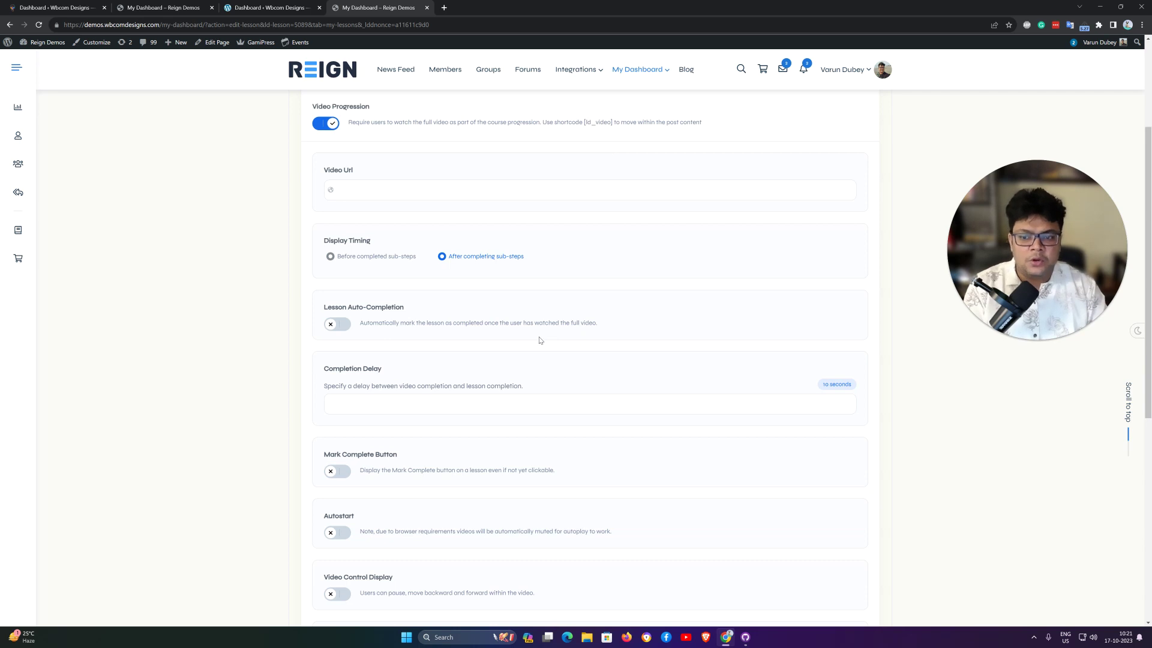
{"action": "scroll", "coordinate": [322, 321], "scroll_direction": "down", "scroll_amount": 2}
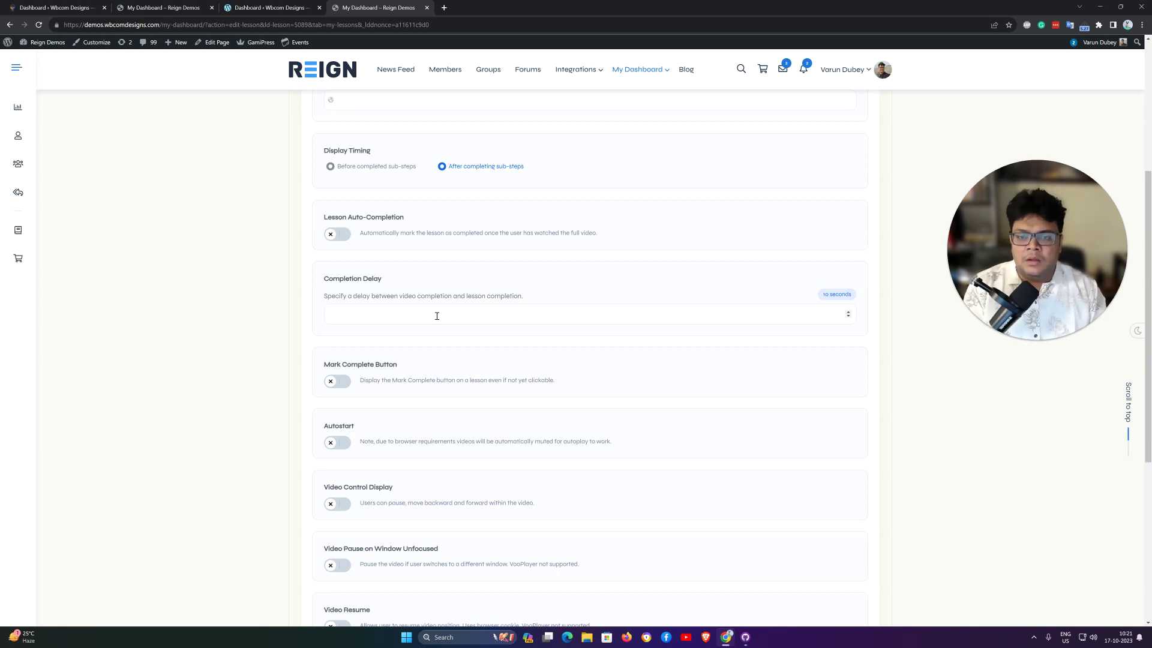
- Disable Video Progression for the lesson and enable it again
{"action": "scroll", "coordinate": [351, 299], "scroll_direction": "up", "scroll_amount": 6}
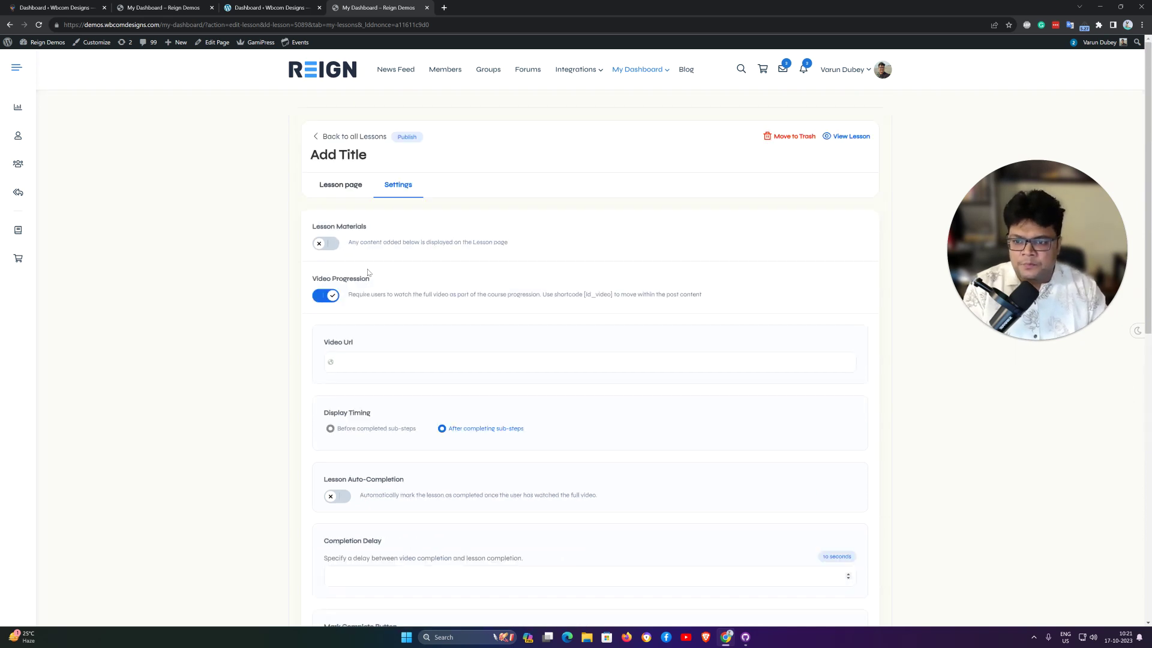
{"action": "left_click", "coordinate": [324, 296]}
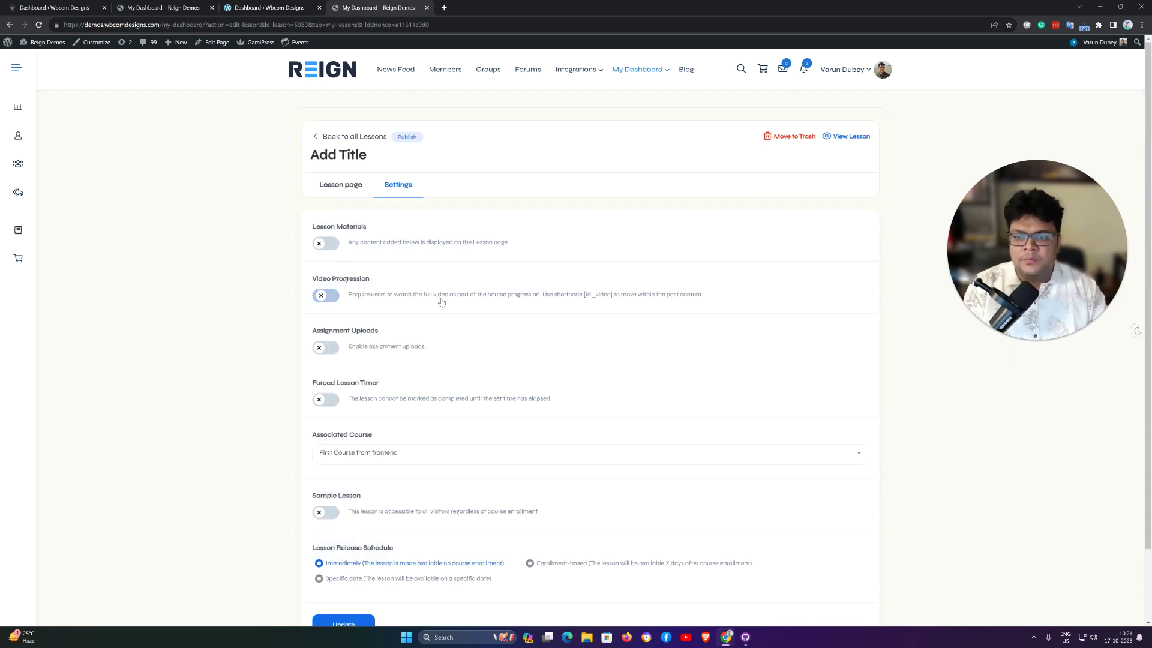
{"action": "left_click", "coordinate": [333, 301]}
- Open YouTube in a new tab and copy the link of the channel video How to Use Product Add On functionality with Woo Sell Services
{"action": "left_click", "coordinate": [444, 8]}
{"action": "type", "text": "you"}
{"action": "key", "text": "Return"}
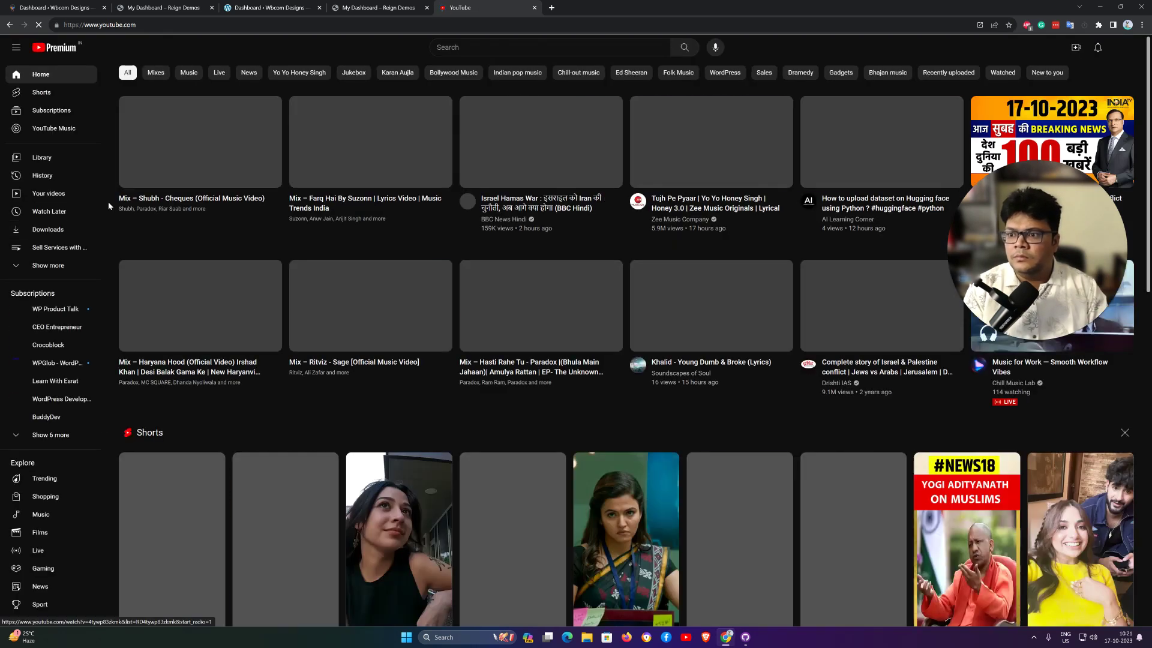
{"action": "left_click", "coordinate": [48, 229]}
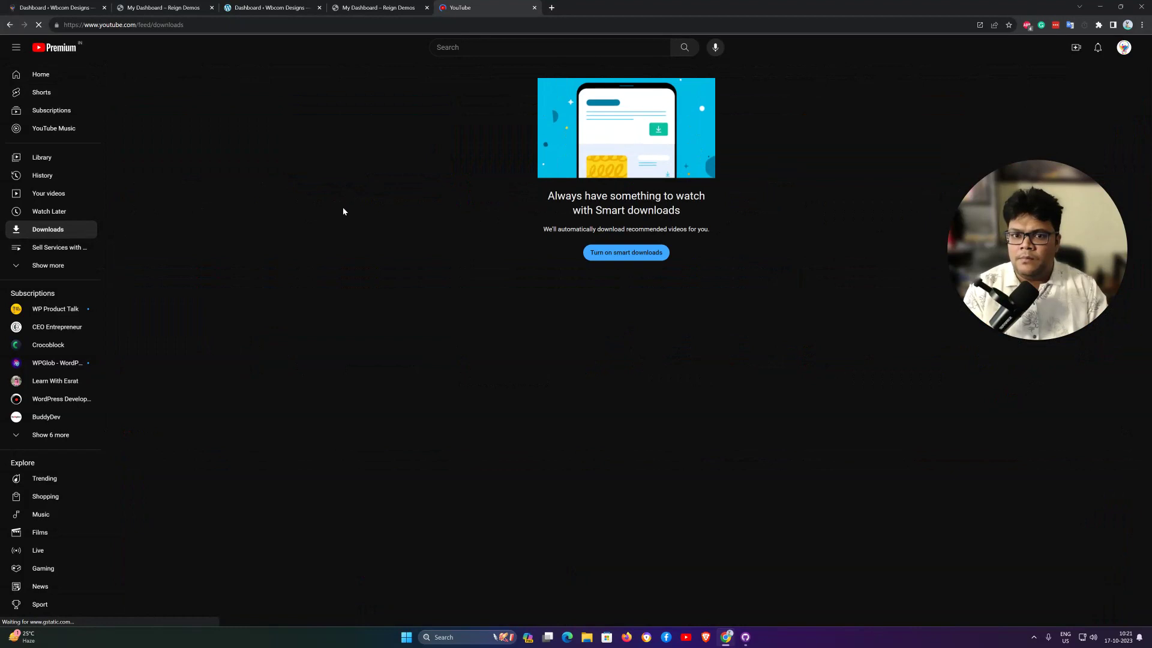
{"action": "left_click", "coordinate": [61, 201]}
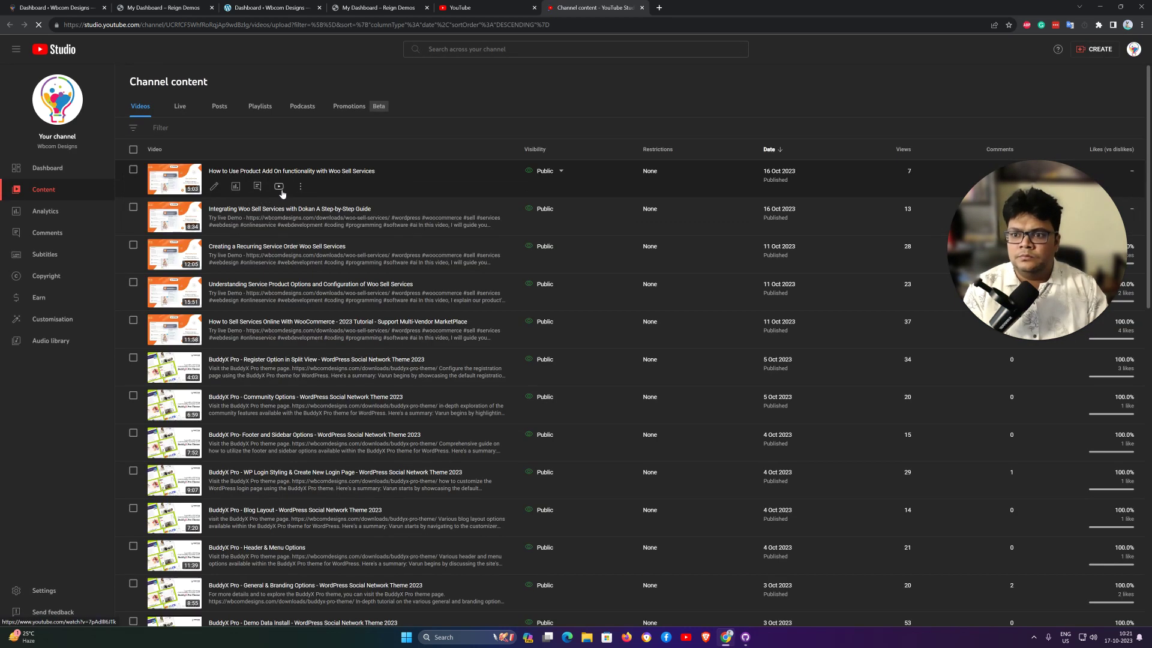
{"action": "left_click", "coordinate": [279, 186]}
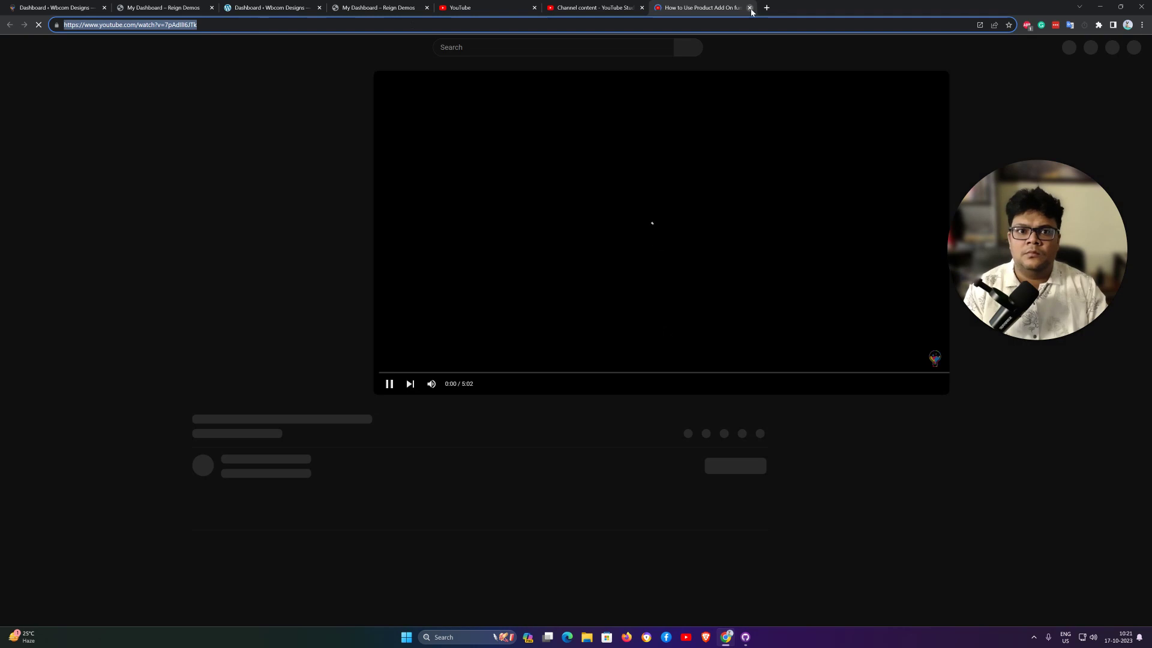
{"action": "left_click", "coordinate": [750, 7]}
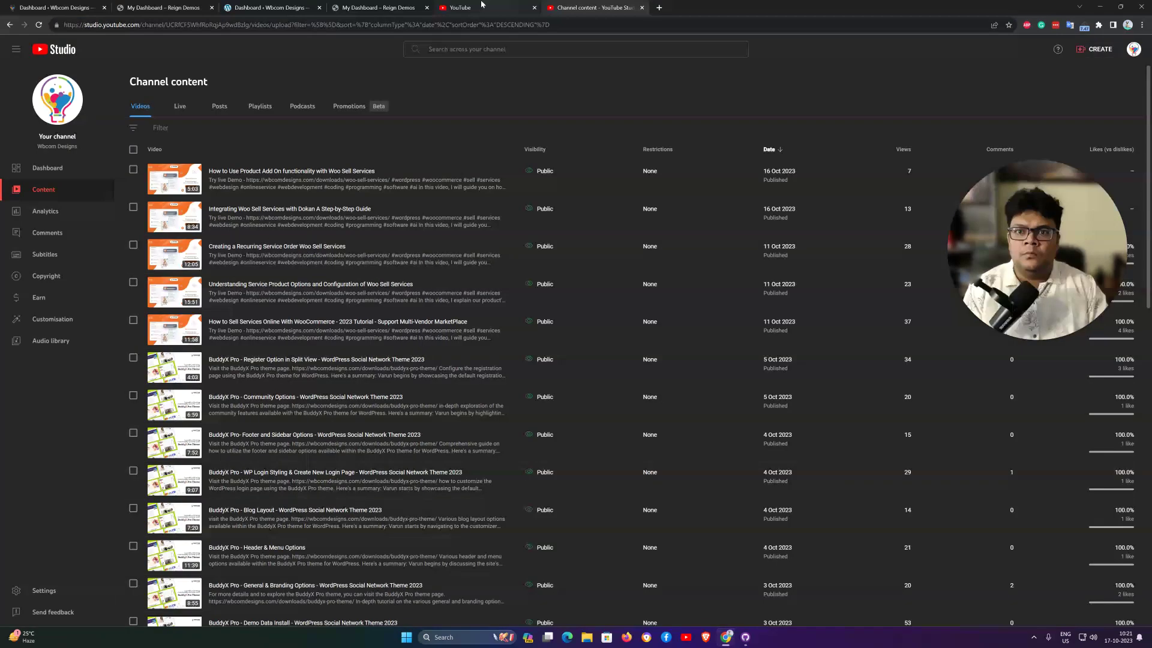
- Switch back to the lesson settings and paste the copied YouTube link as the Video Url
{"action": "left_click", "coordinate": [480, 8]}
{"action": "left_click", "coordinate": [379, 7]}
{"action": "left_click", "coordinate": [401, 362]}
{"action": "type", "text": "https://www.youtube.com/watch?v=7pAdIll6JTk"}
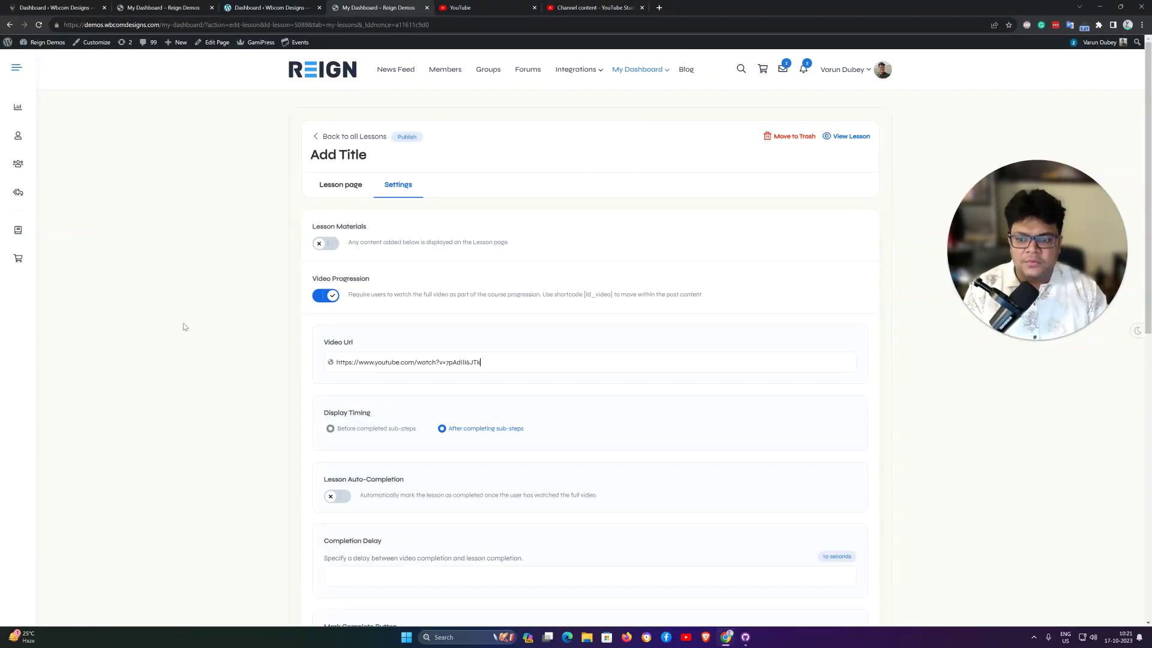
- Enable Lesson Auto-Completion and the Mark Complete Button for the lesson video
{"action": "scroll", "coordinate": [324, 313], "scroll_direction": "down", "scroll_amount": 3}
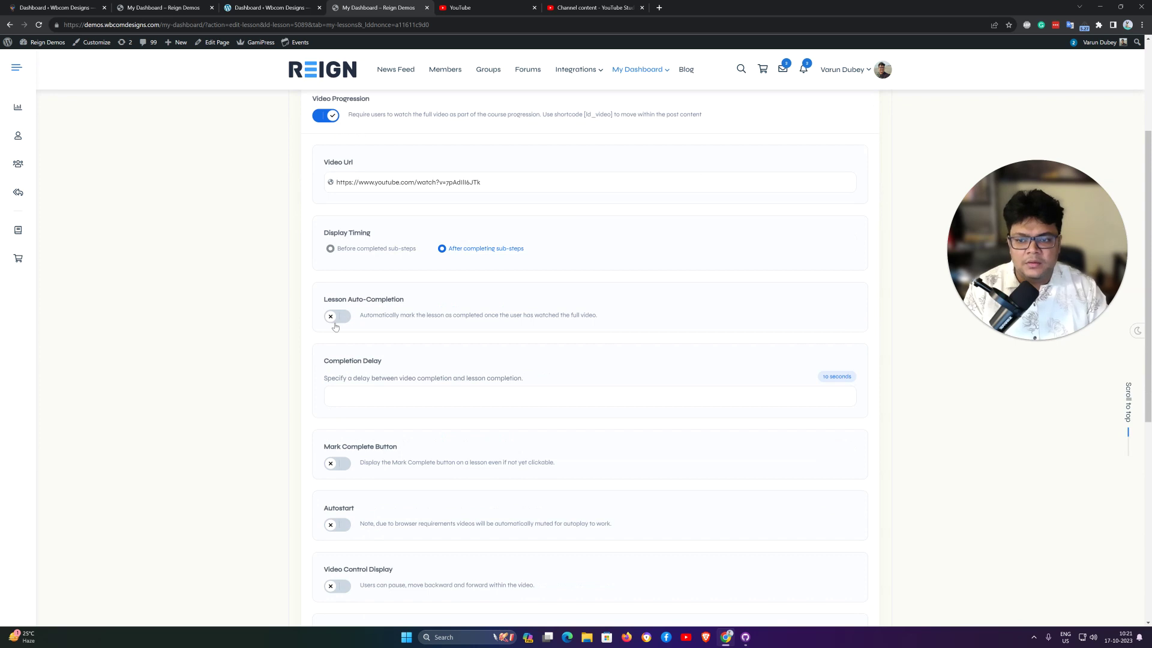
{"action": "left_click", "coordinate": [327, 316]}
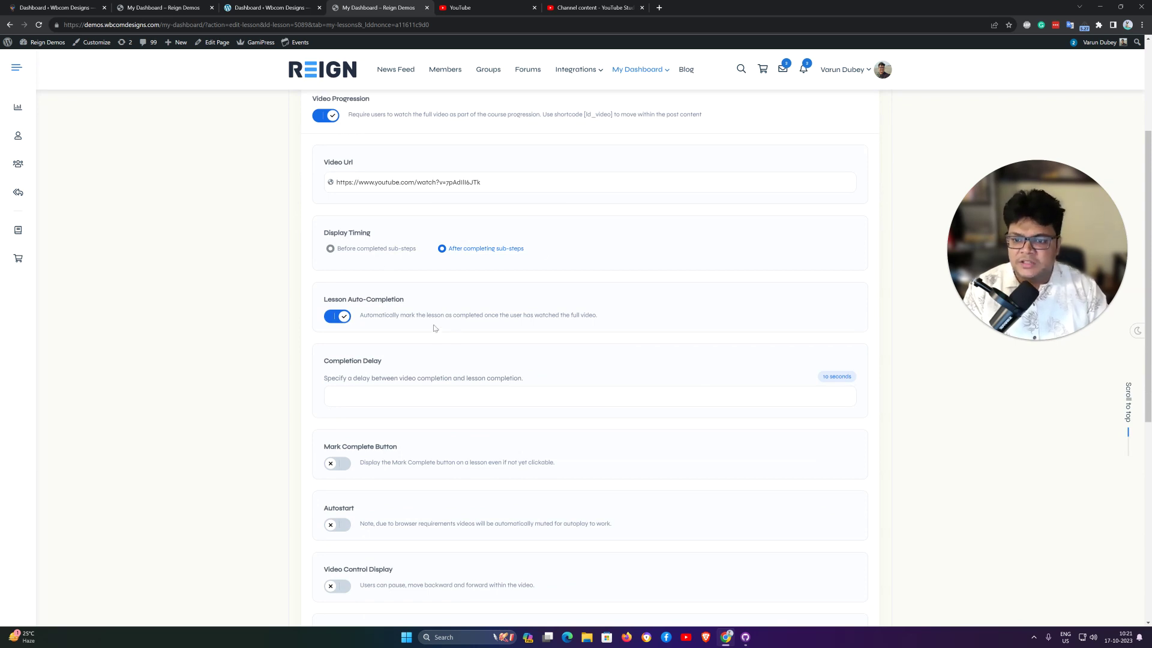
{"action": "scroll", "coordinate": [441, 327], "scroll_direction": "down", "scroll_amount": 3}
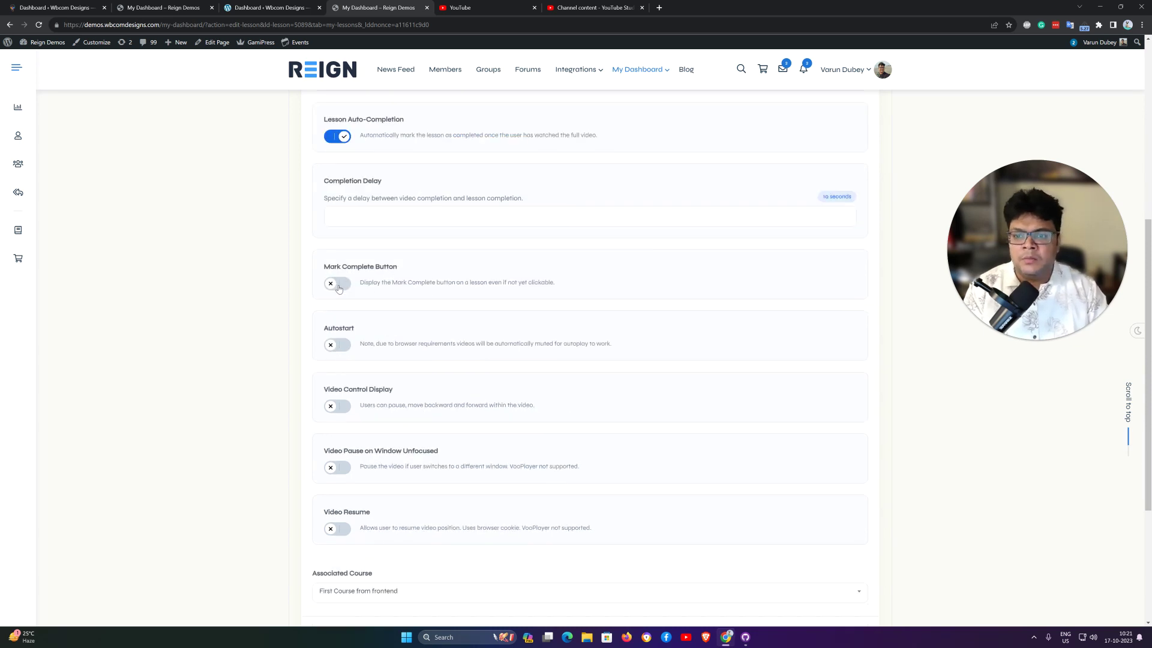
{"action": "left_click", "coordinate": [346, 286]}
- Enable Autostart, Video Control Display, Video Pause on Window Unfocused and Video Resume for the lesson video
{"action": "scroll", "coordinate": [442, 298], "scroll_direction": "down", "scroll_amount": 2}
{"action": "left_click", "coordinate": [338, 254]}
{"action": "left_click", "coordinate": [341, 318]}
{"action": "left_click", "coordinate": [347, 379]}
{"action": "scroll", "coordinate": [446, 340], "scroll_direction": "down", "scroll_amount": 2}
{"action": "left_click", "coordinate": [343, 353]}
{"action": "scroll", "coordinate": [213, 322], "scroll_direction": "down", "scroll_amount": 1}
- Review the lesson's video settings, make it a Sample Lesson, and update the lesson
{"action": "scroll", "coordinate": [401, 205], "scroll_direction": "up", "scroll_amount": 6}
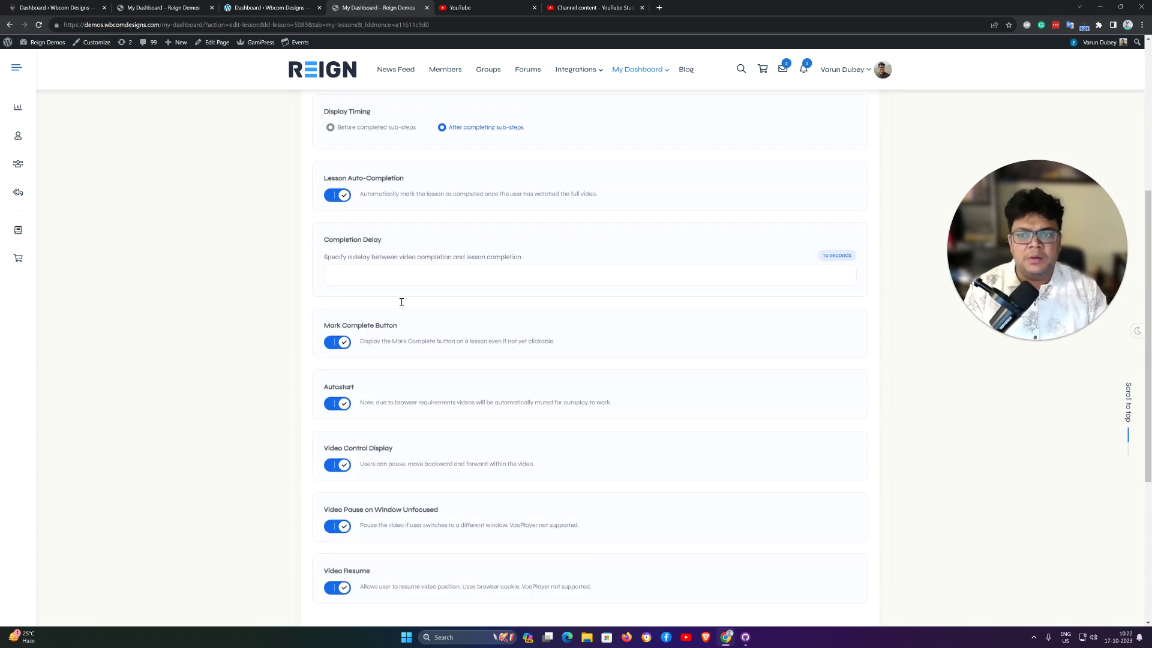
{"action": "scroll", "coordinate": [400, 204], "scroll_direction": "up", "scroll_amount": 4}
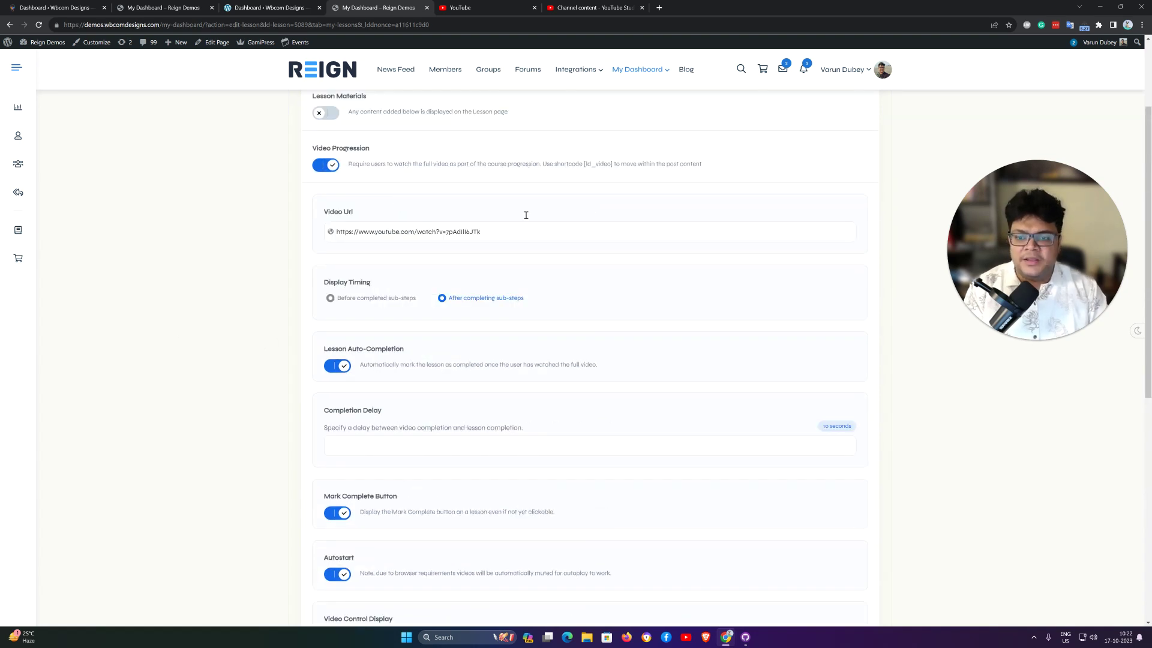
{"action": "scroll", "coordinate": [498, 258], "scroll_direction": "down", "scroll_amount": 8}
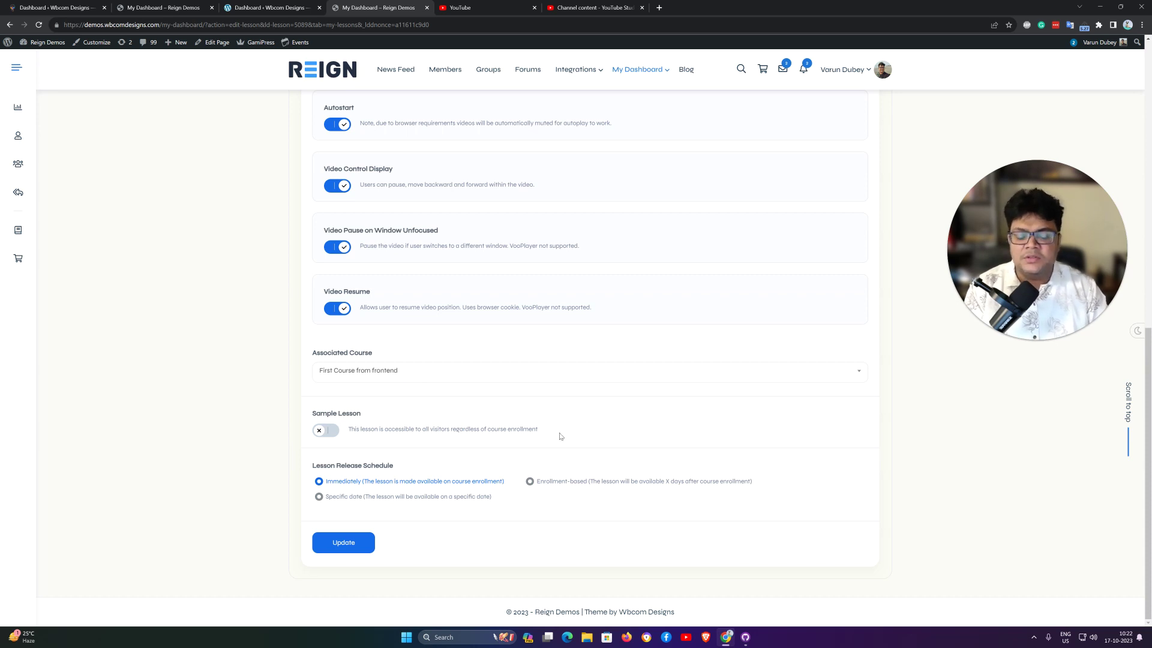
{"action": "left_click", "coordinate": [327, 431]}
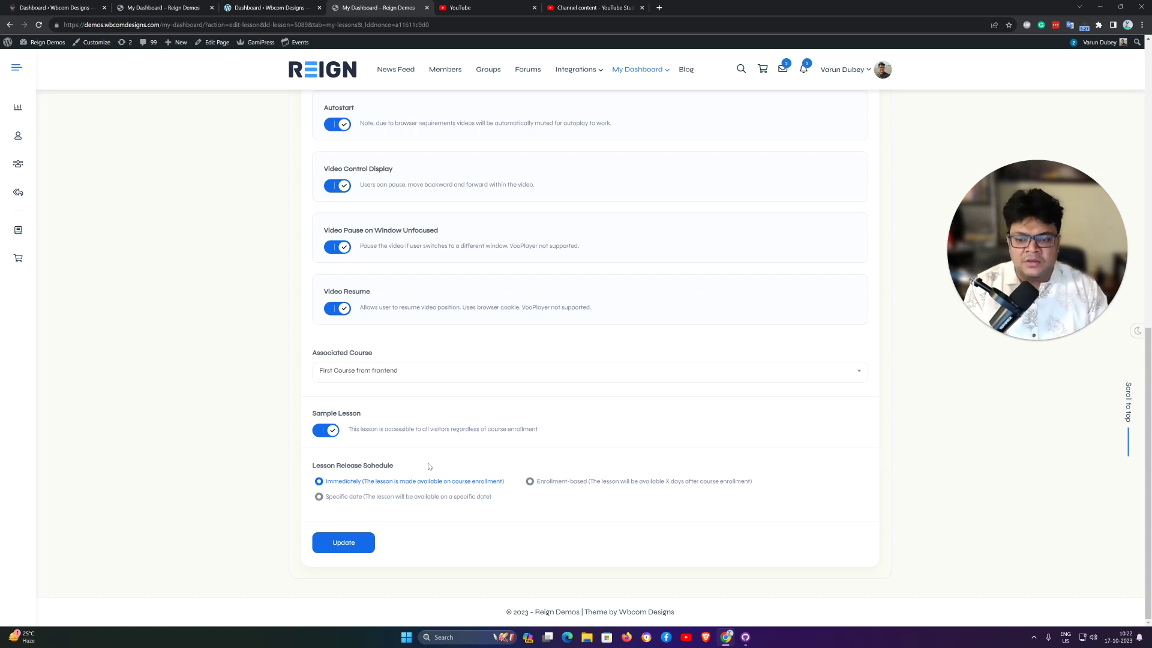
{"action": "left_click", "coordinate": [346, 542]}
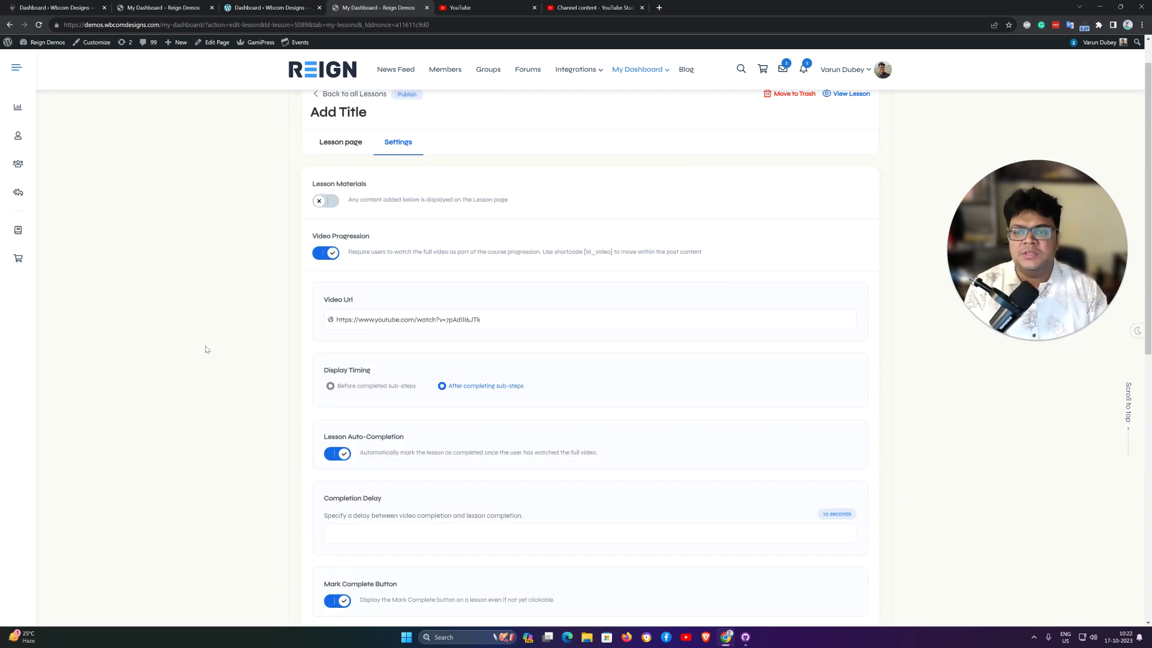
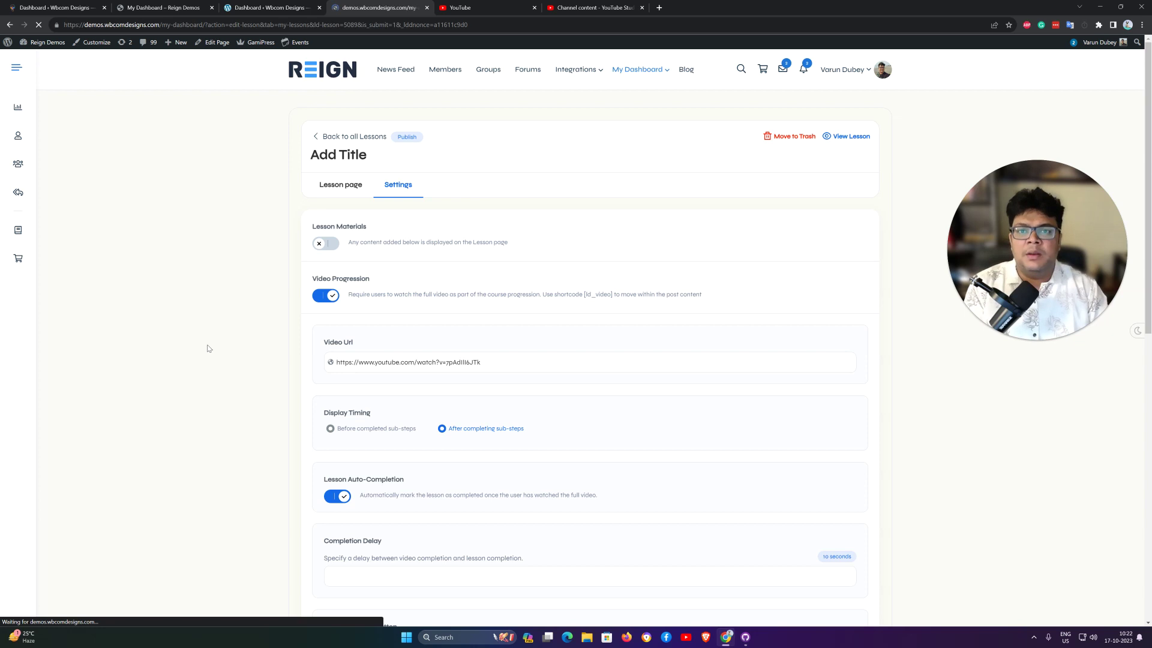
- Leave the lesson editor and return to the My Courses list
{"action": "left_click", "coordinate": [341, 137]}
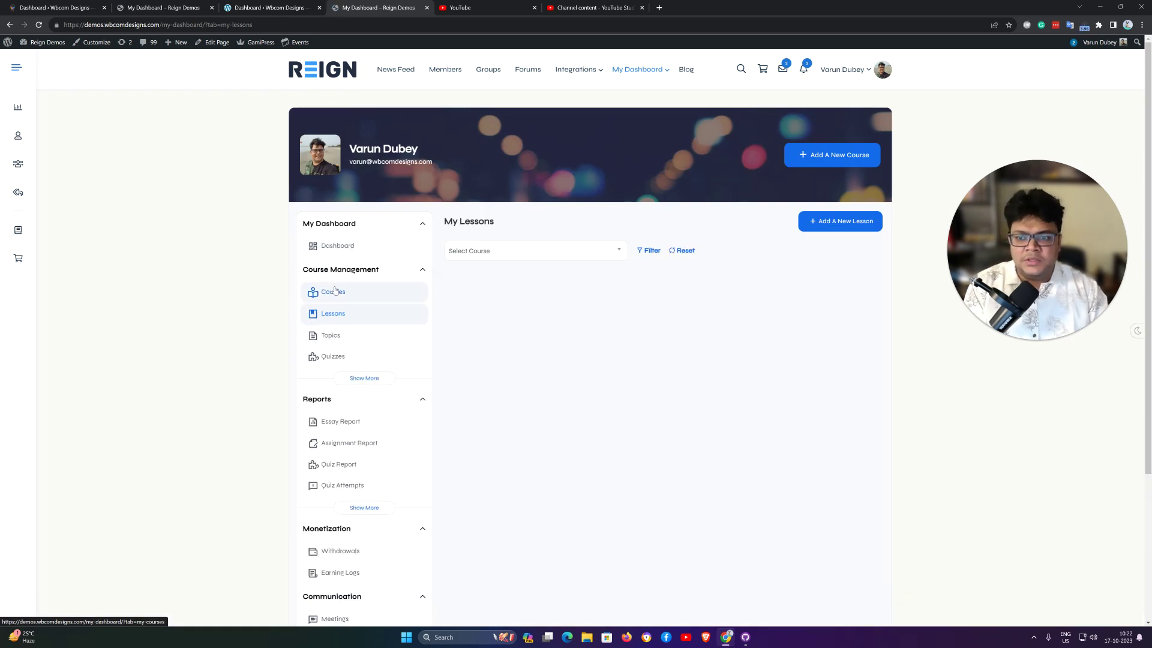
{"action": "left_click", "coordinate": [335, 291]}
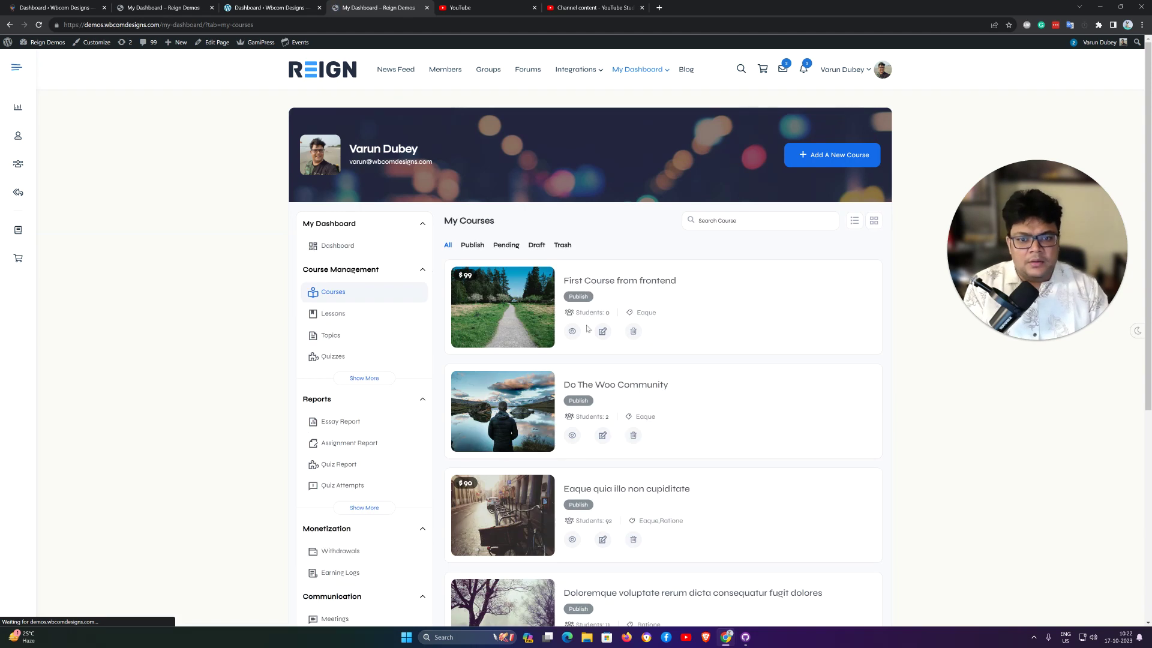
- Filter the My Lessons list by the course First Course from frontend and look through its lessons
{"action": "left_click", "coordinate": [341, 321]}
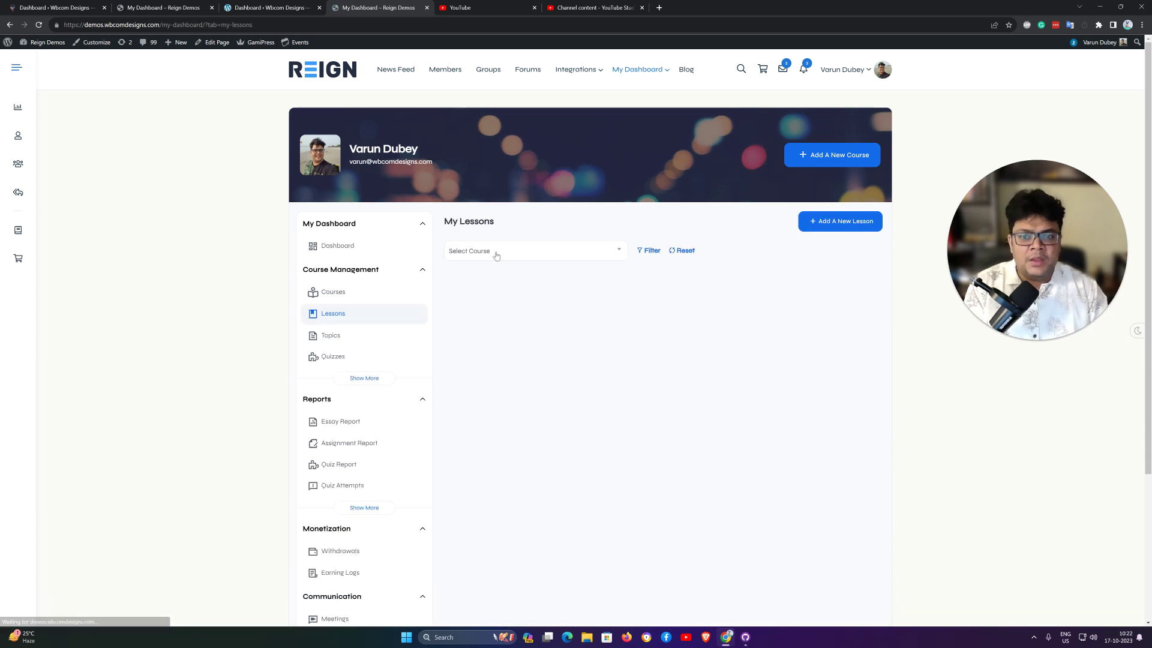
{"action": "left_click", "coordinate": [501, 252]}
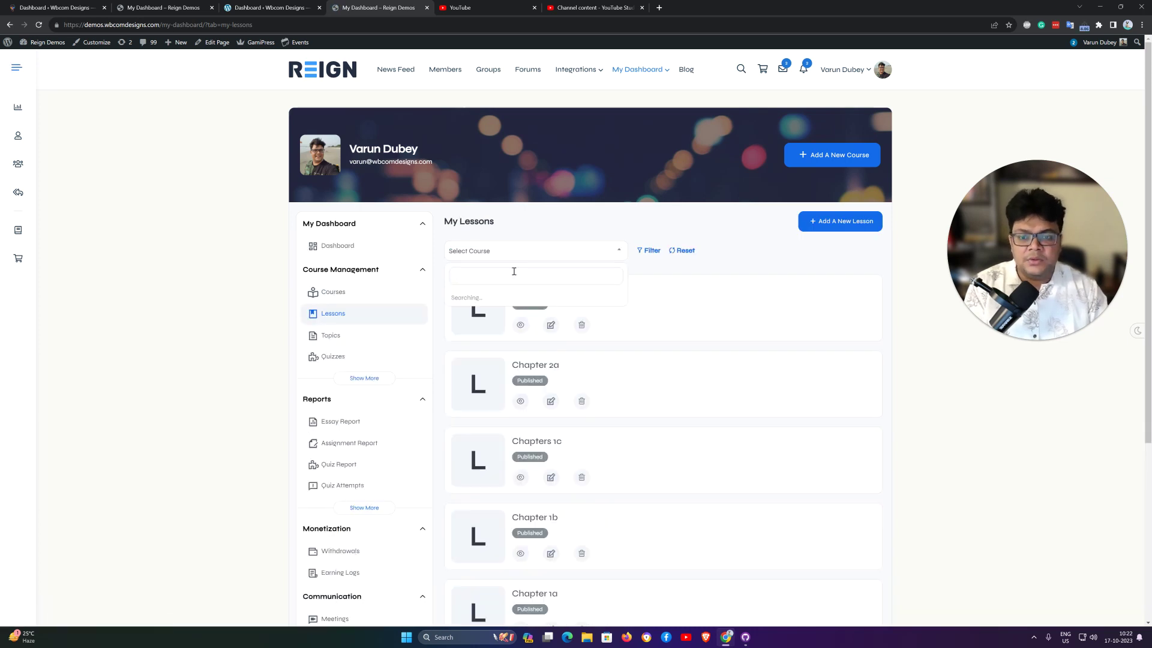
{"action": "left_click", "coordinate": [510, 313]}
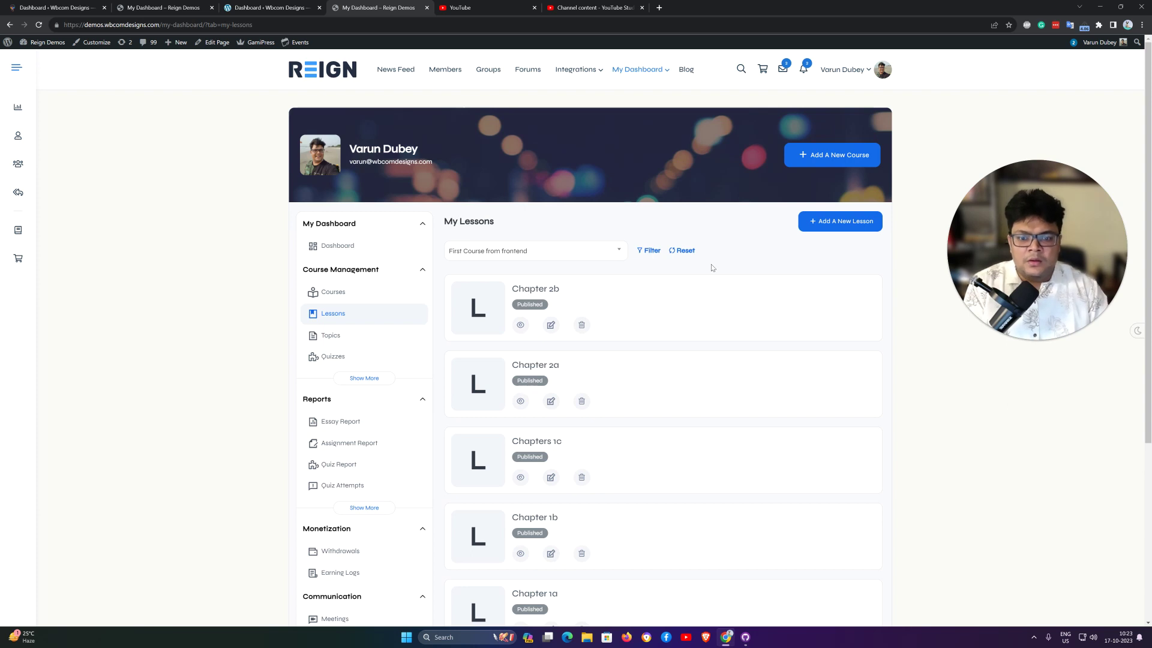
{"action": "scroll", "coordinate": [712, 270], "scroll_direction": "down", "scroll_amount": 3}
{"action": "scroll", "coordinate": [710, 278], "scroll_direction": "up", "scroll_amount": 3}
{"action": "scroll", "coordinate": [635, 300], "scroll_direction": "down", "scroll_amount": 3}
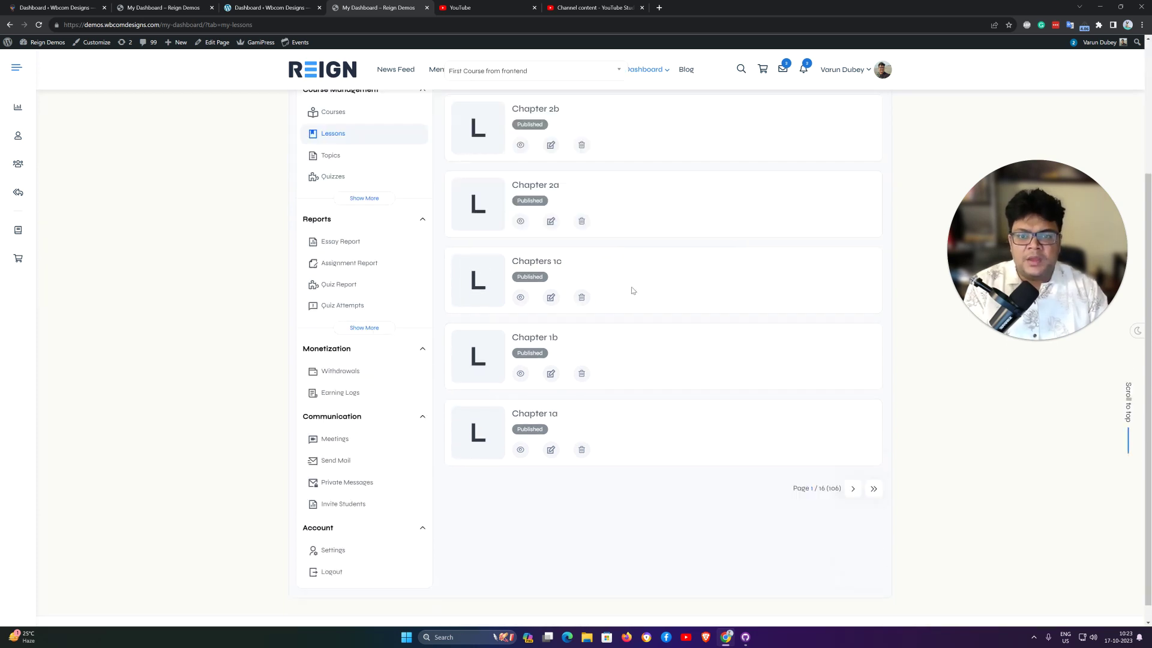
{"action": "scroll", "coordinate": [585, 218], "scroll_direction": "up", "scroll_amount": 2}
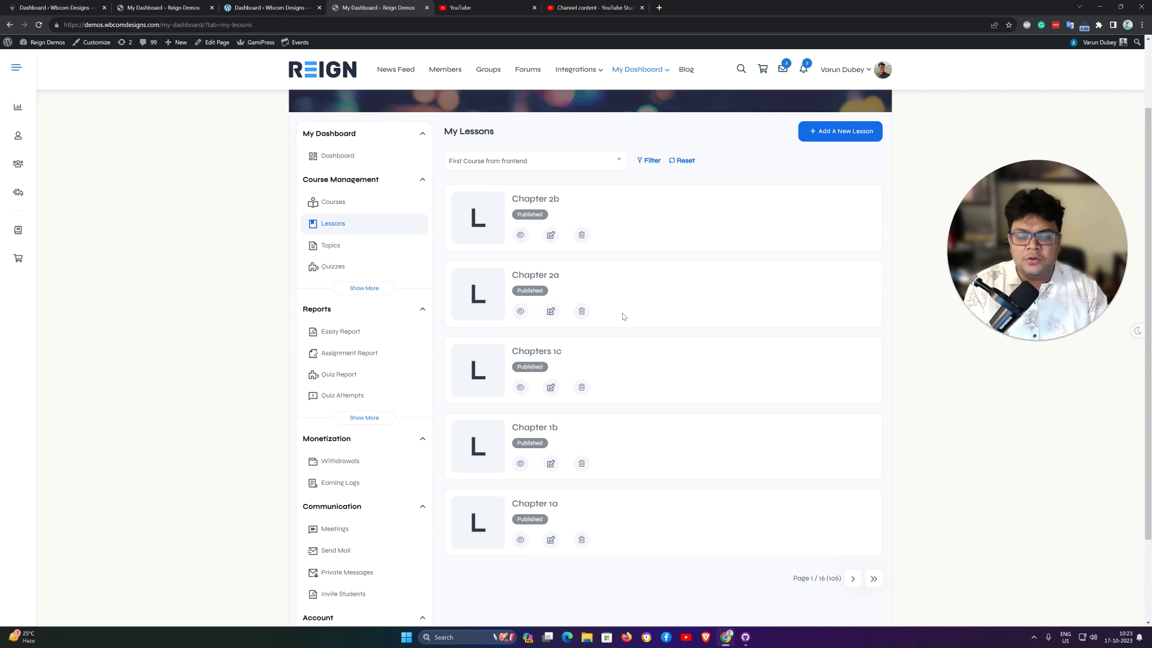
- Filter the My Topics list by the course First Course from frontend
{"action": "left_click", "coordinate": [330, 252]}
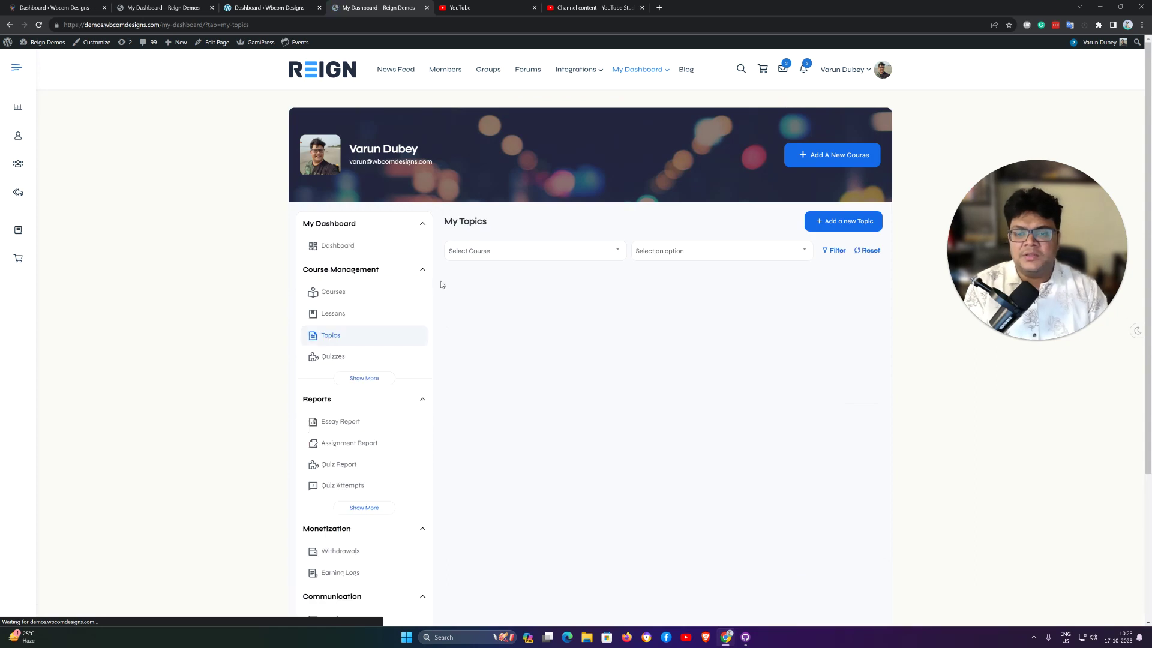
{"action": "left_click", "coordinate": [497, 252]}
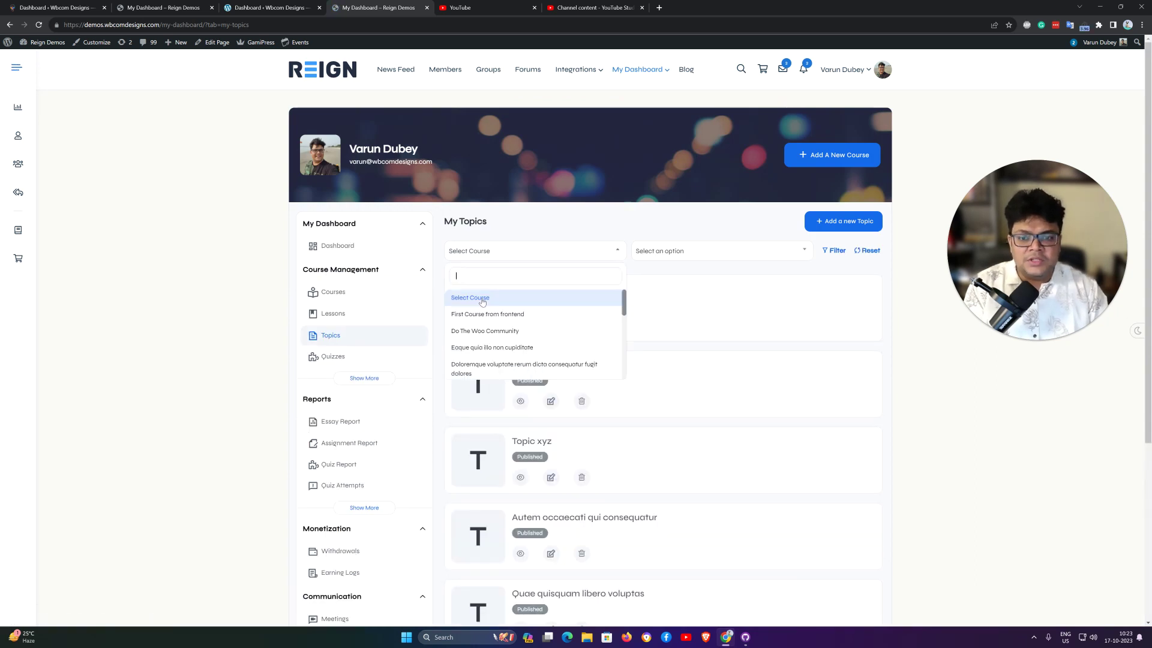
{"action": "left_click", "coordinate": [483, 299]}
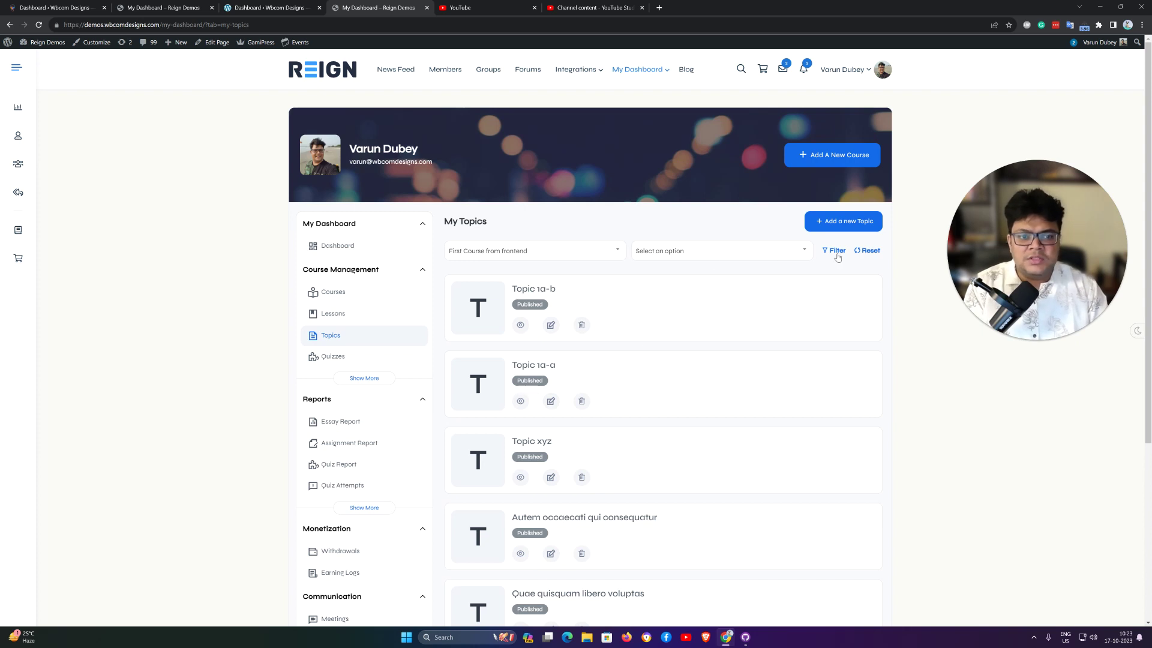
{"action": "left_click", "coordinate": [691, 257]}
{"action": "left_click", "coordinate": [571, 322]}
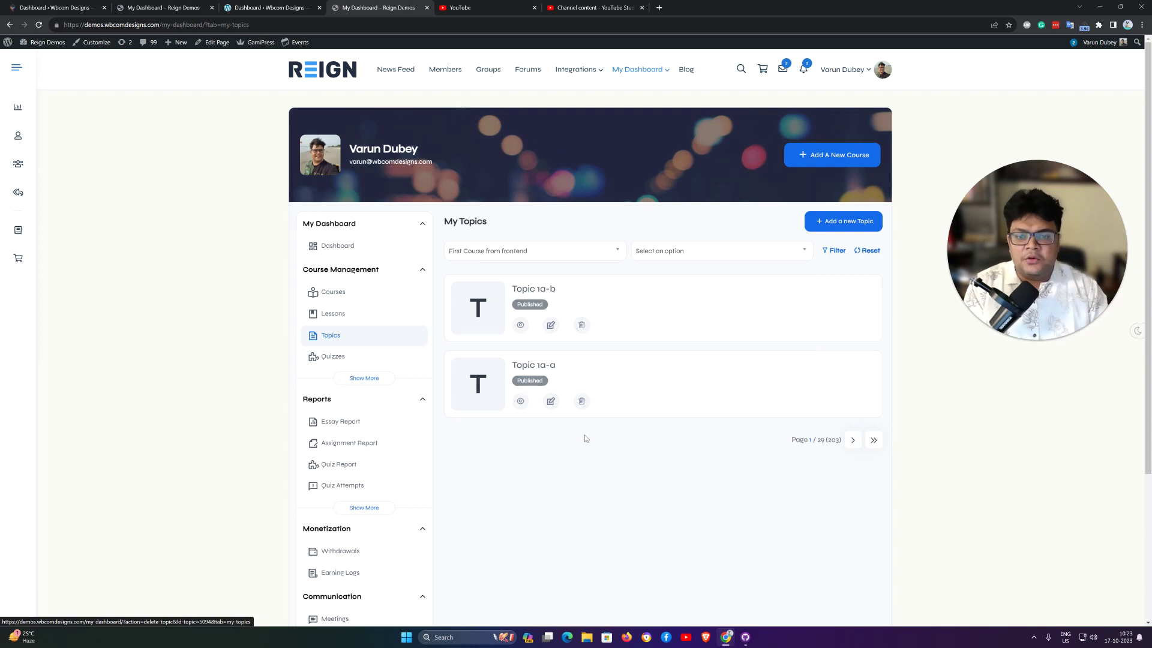
{"action": "left_click", "coordinate": [346, 377]}
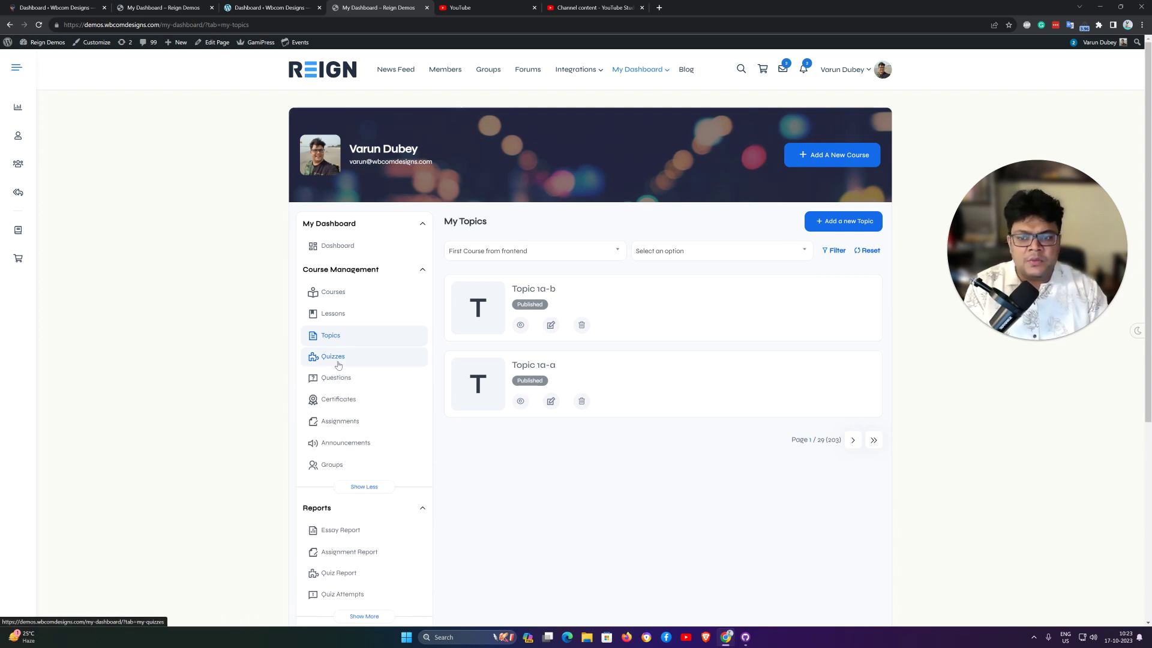
{"action": "left_click", "coordinate": [336, 357]}
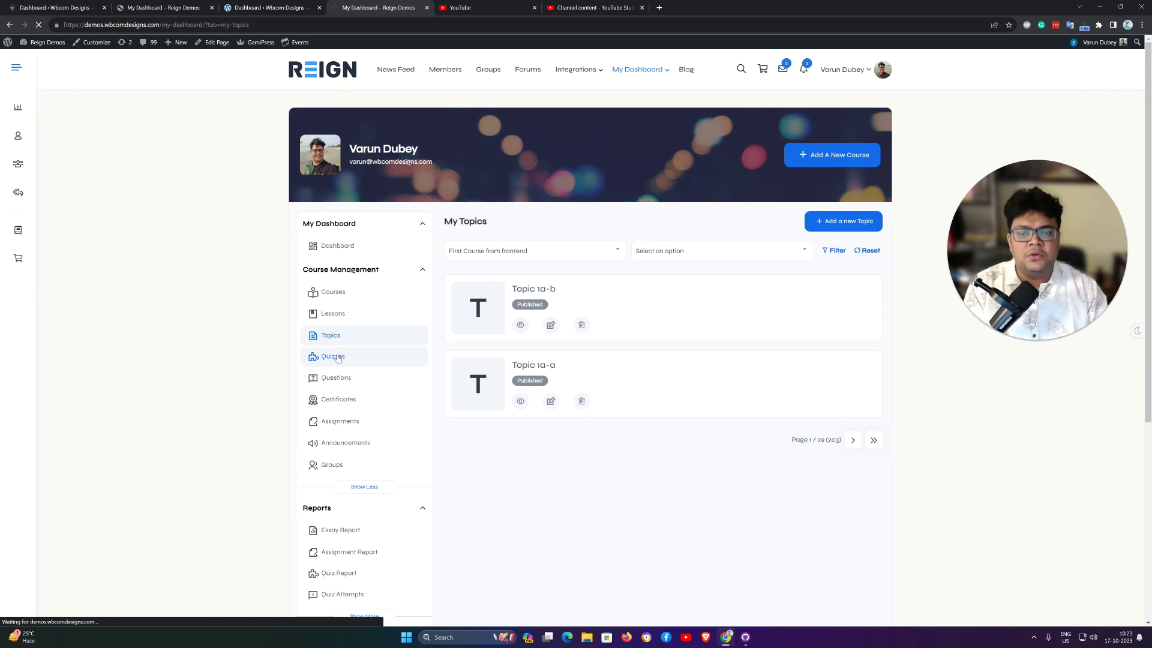
{"action": "right_click", "coordinate": [545, 328]}
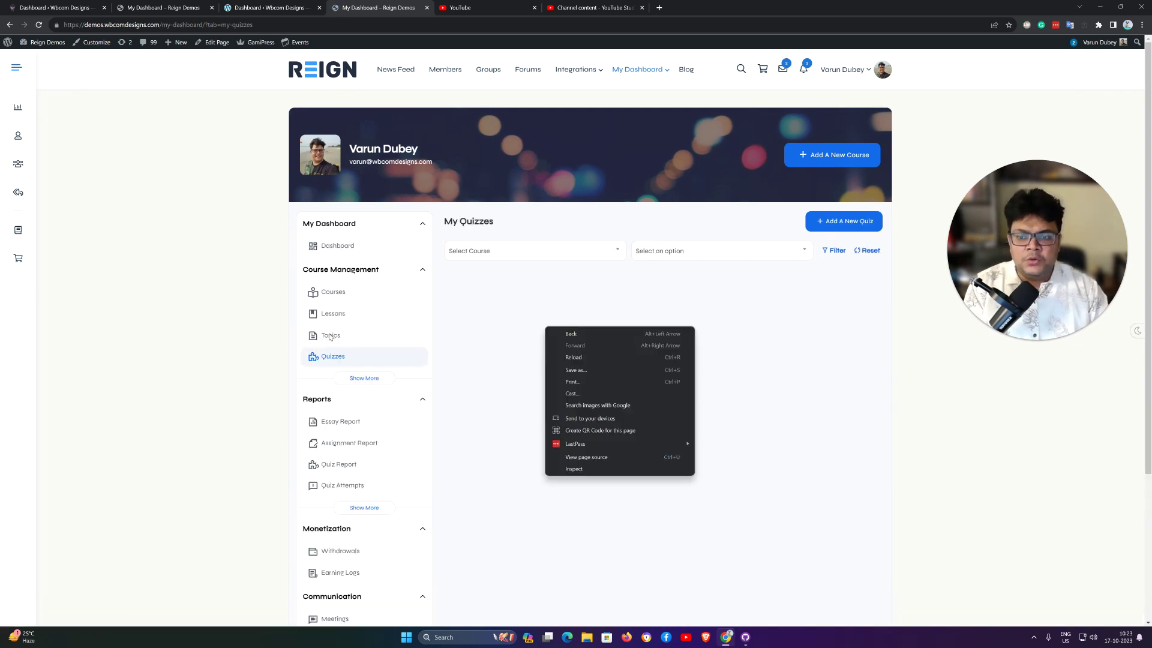
{"action": "left_click", "coordinate": [337, 336]}
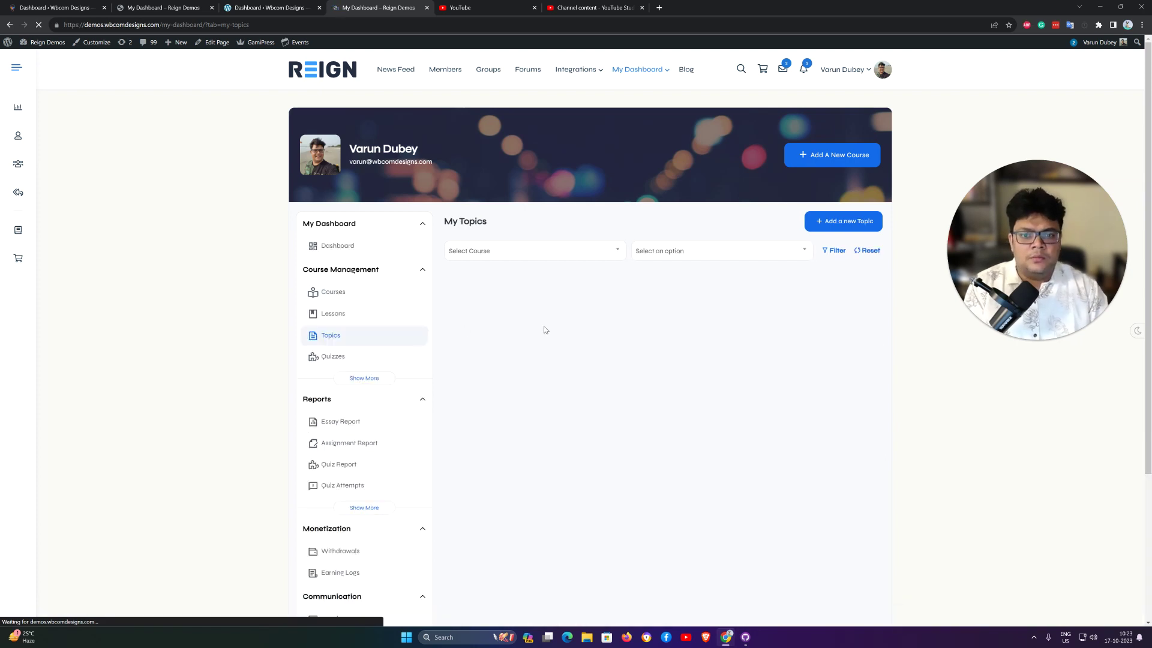
- Open Topic 1a-b for editing and look over its title, status, content, featured image, category and tag fields
{"action": "left_click", "coordinate": [550, 326]}
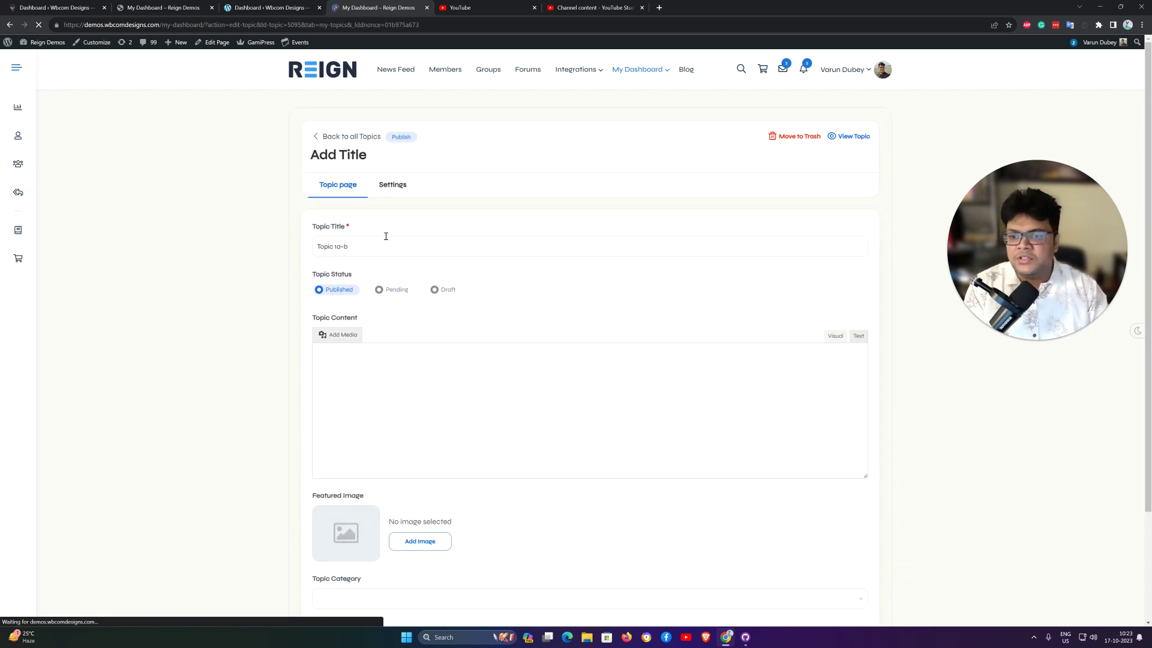
{"action": "scroll", "coordinate": [434, 357], "scroll_direction": "down", "scroll_amount": 3}
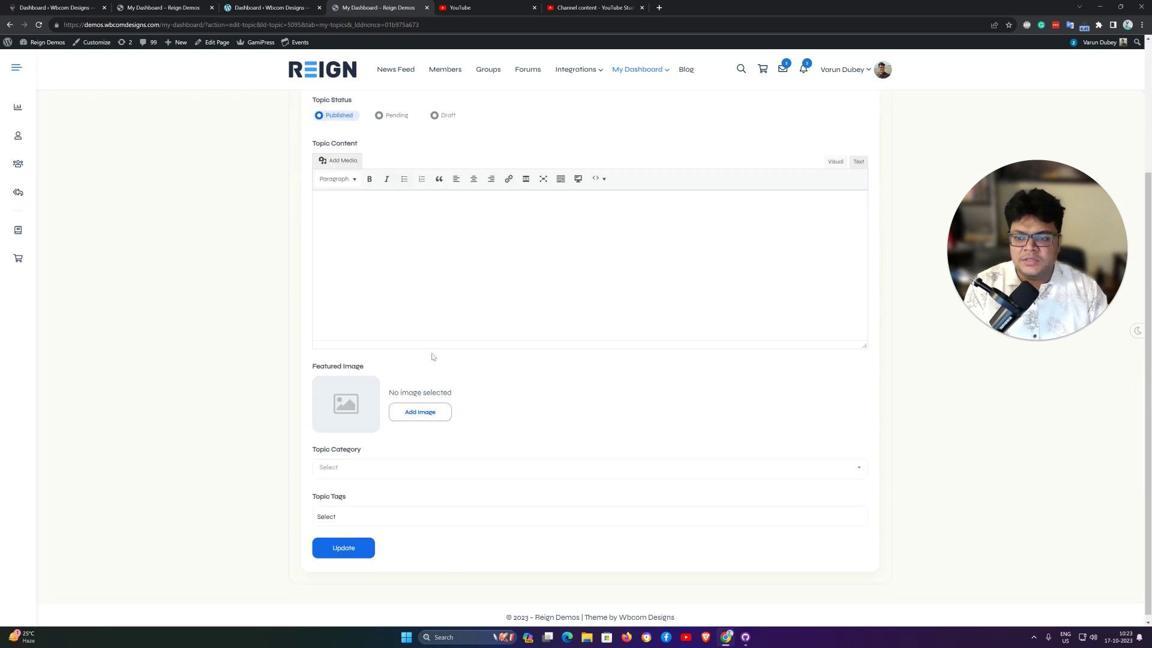
{"action": "scroll", "coordinate": [353, 437], "scroll_direction": "up", "scroll_amount": 3}
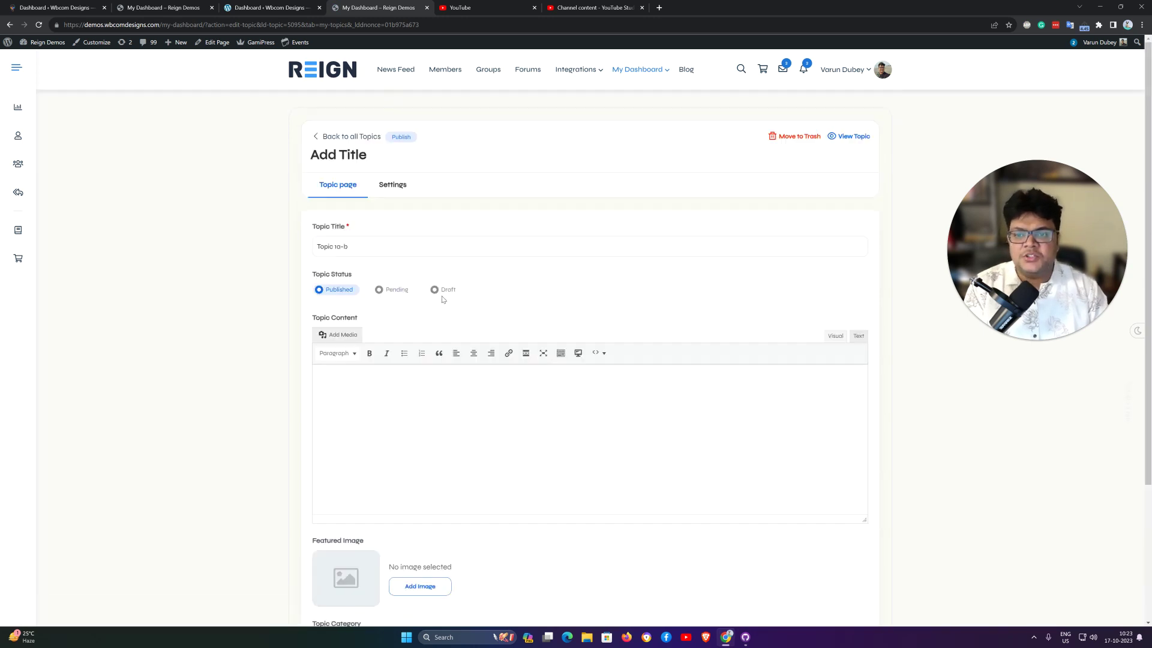
- Review the topic's settings, including its associated course and lesson, and return to the My Topics list
{"action": "left_click", "coordinate": [398, 195]}
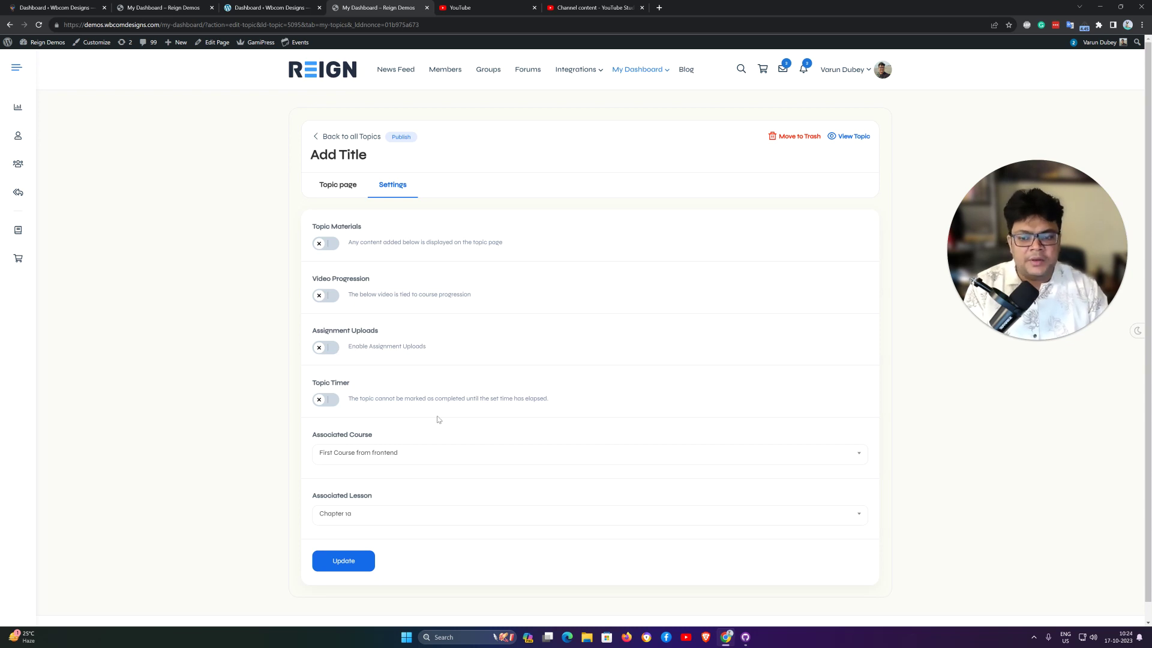
{"action": "scroll", "coordinate": [442, 449], "scroll_direction": "down", "scroll_amount": 1}
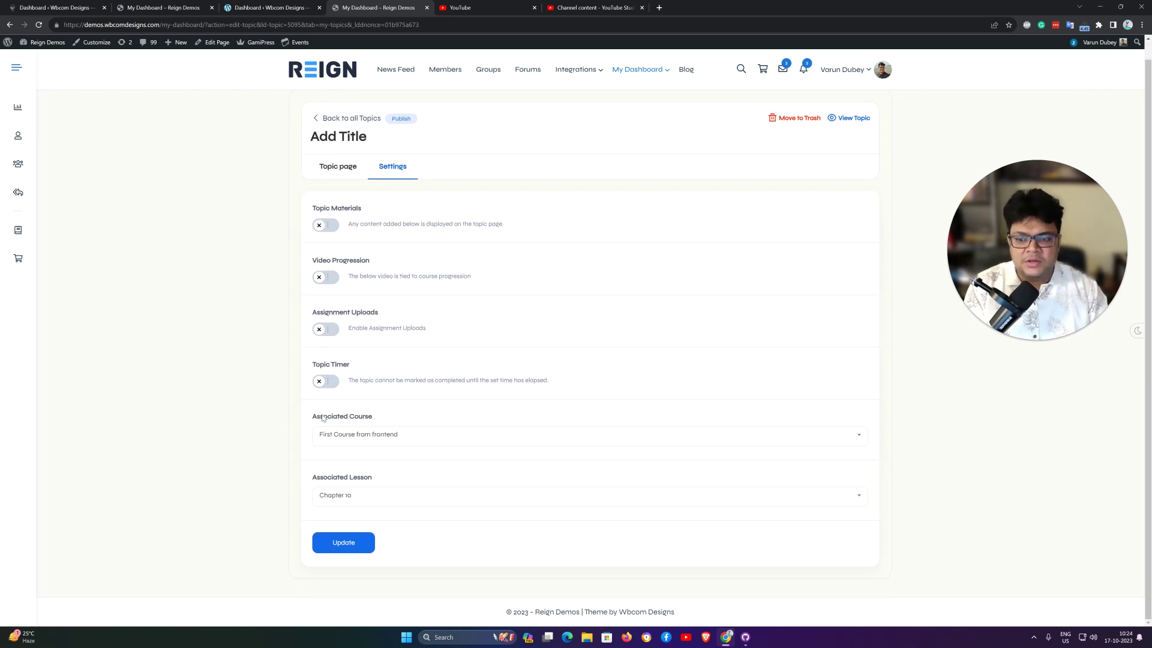
{"action": "left_click", "coordinate": [347, 122]}
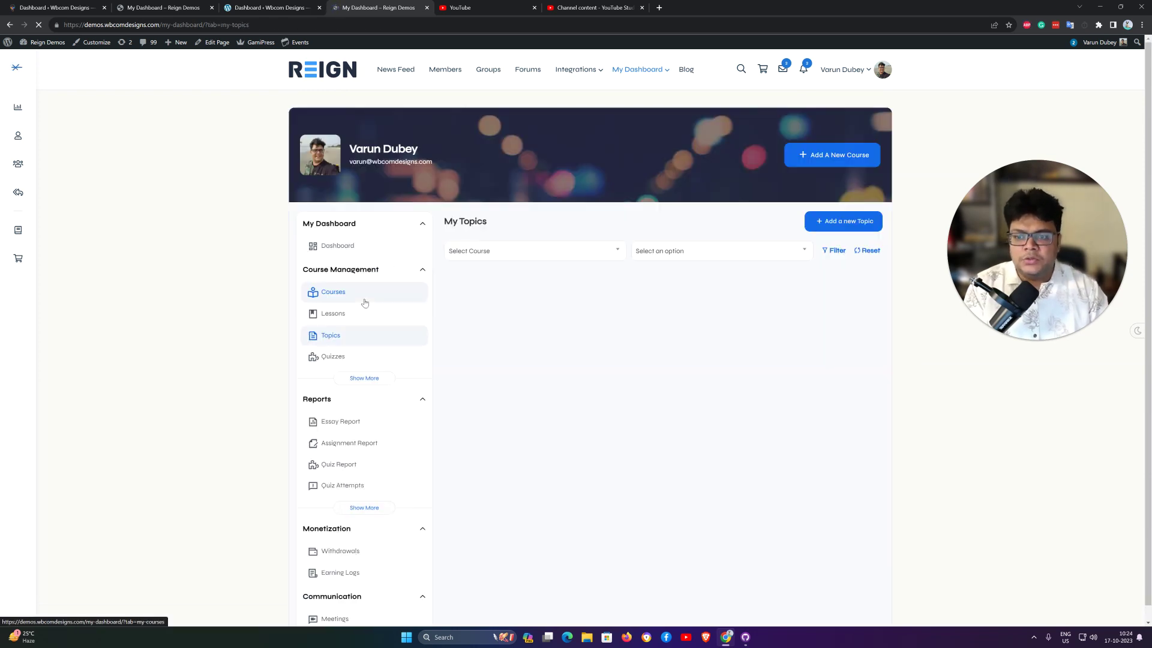
- Open the quiz Sed dolorem ea quidem ut from the My Quizzes list for editing and view its question builder
{"action": "left_click", "coordinate": [336, 361]}
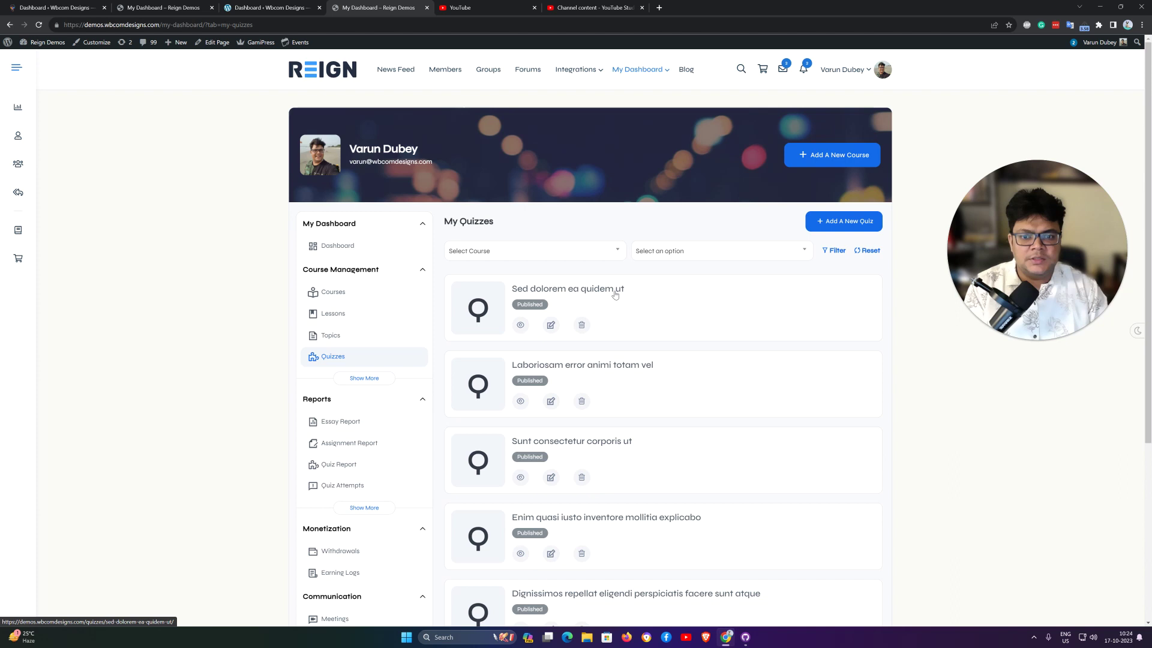
{"action": "left_click", "coordinate": [552, 330]}
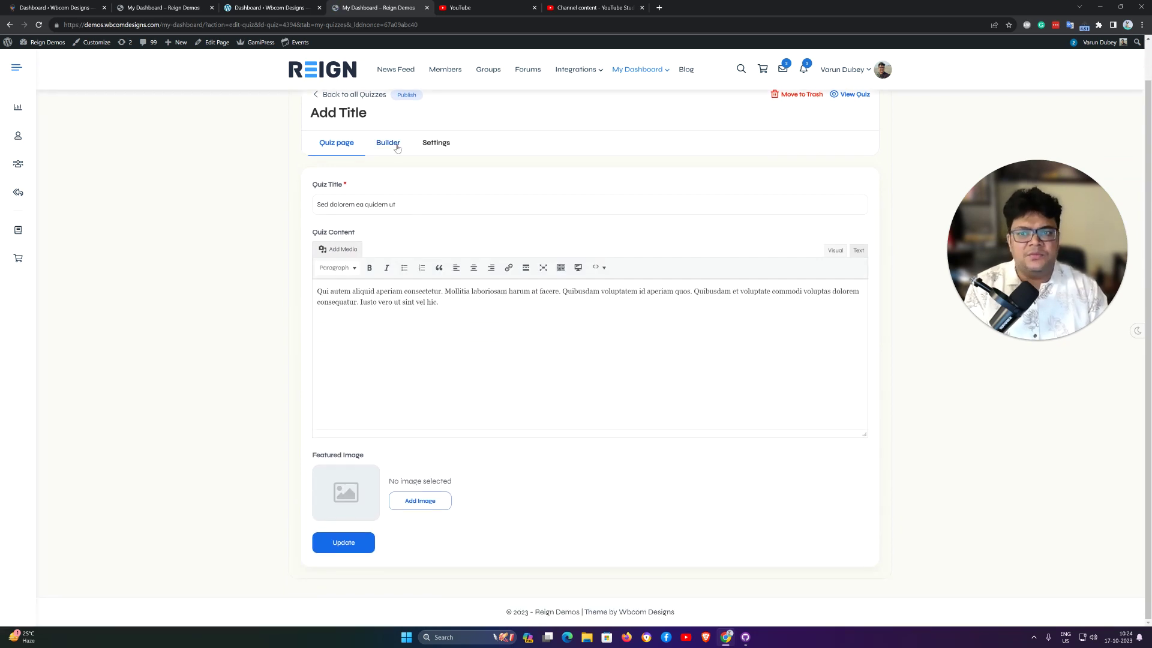
{"action": "left_click", "coordinate": [395, 150]}
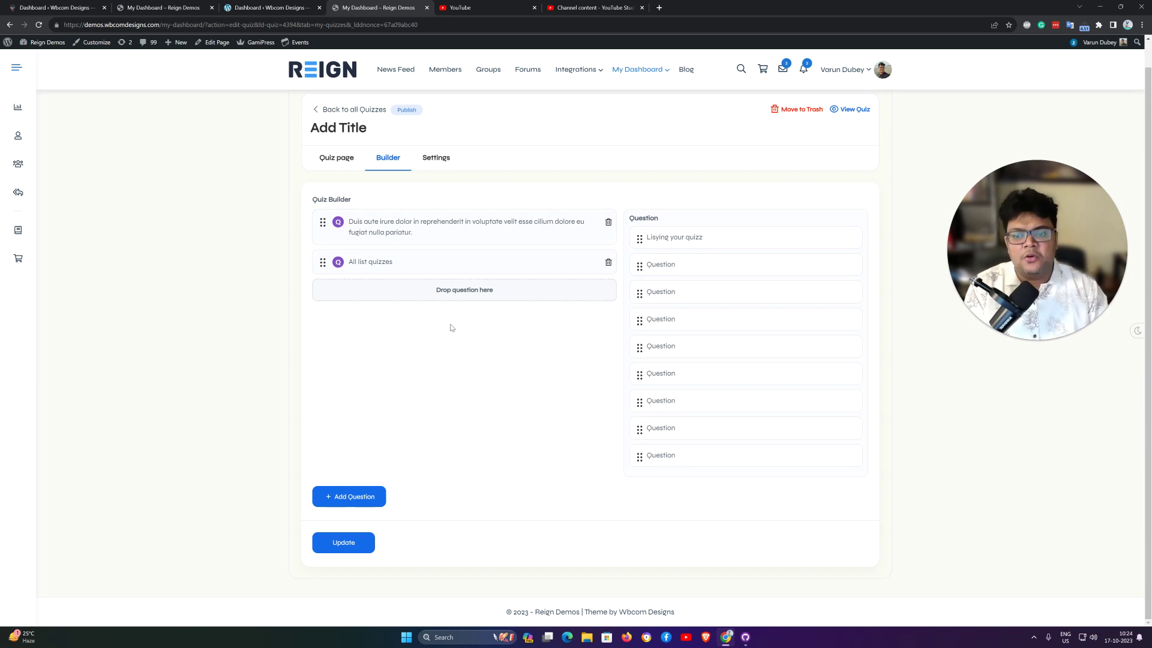
- Review the quiz's settings from Associated Course and Quiz Certificate through Leaderboard, and return to the My Quizzes list
{"action": "left_click", "coordinate": [436, 165]}
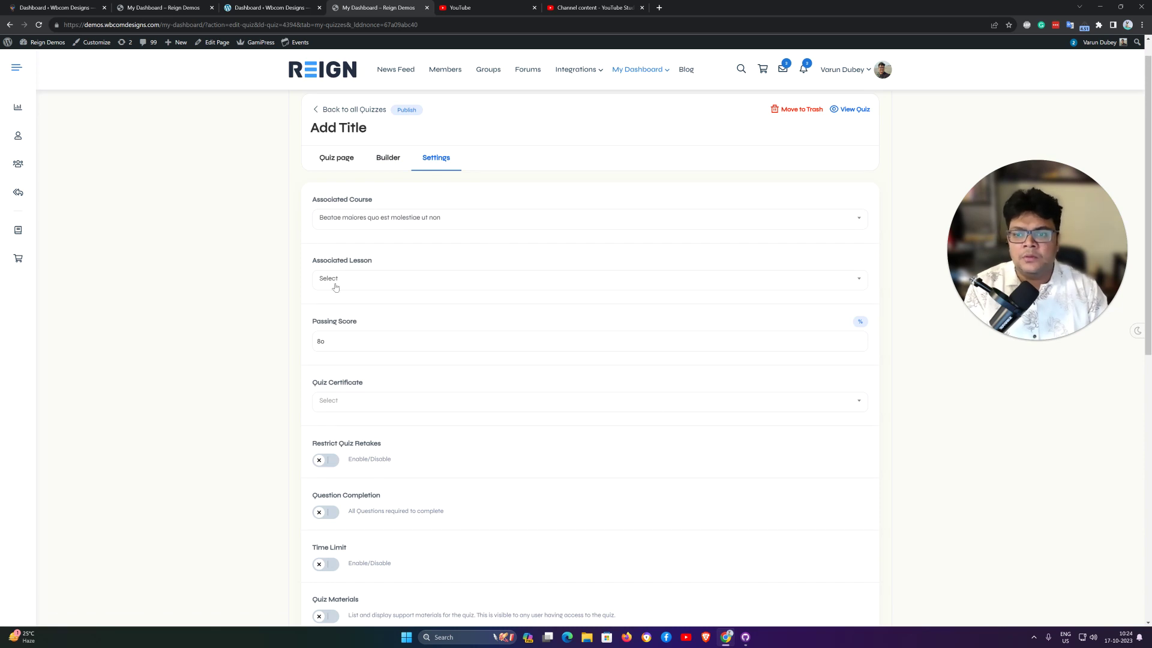
{"action": "scroll", "coordinate": [406, 286], "scroll_direction": "down", "scroll_amount": 2}
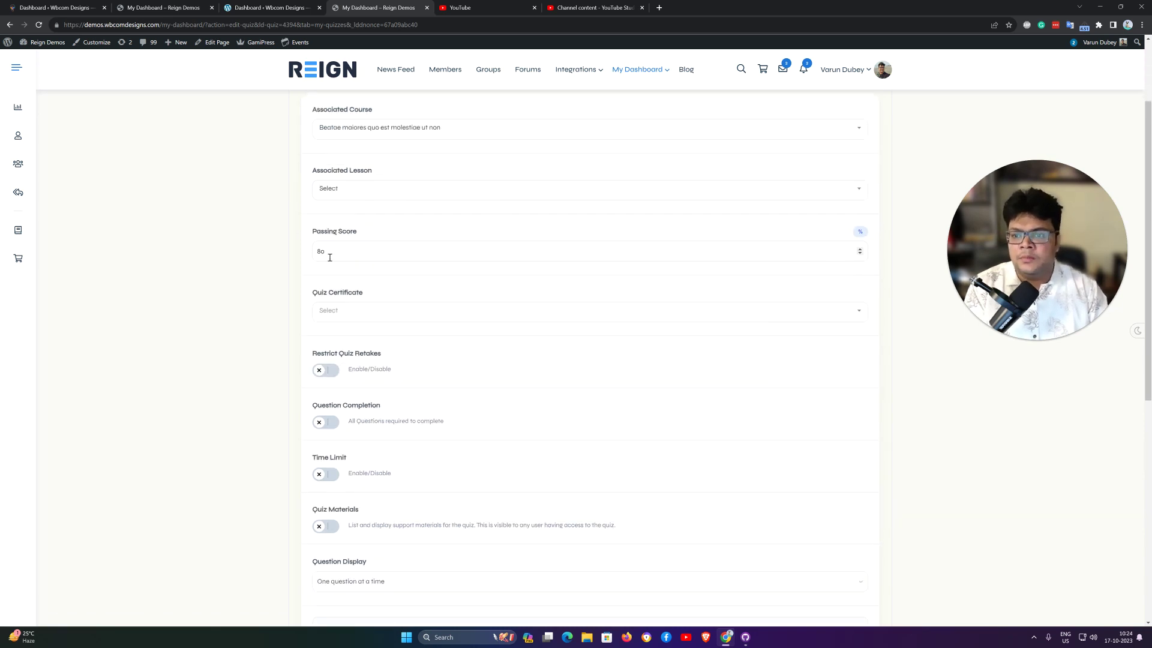
{"action": "left_click", "coordinate": [420, 321]}
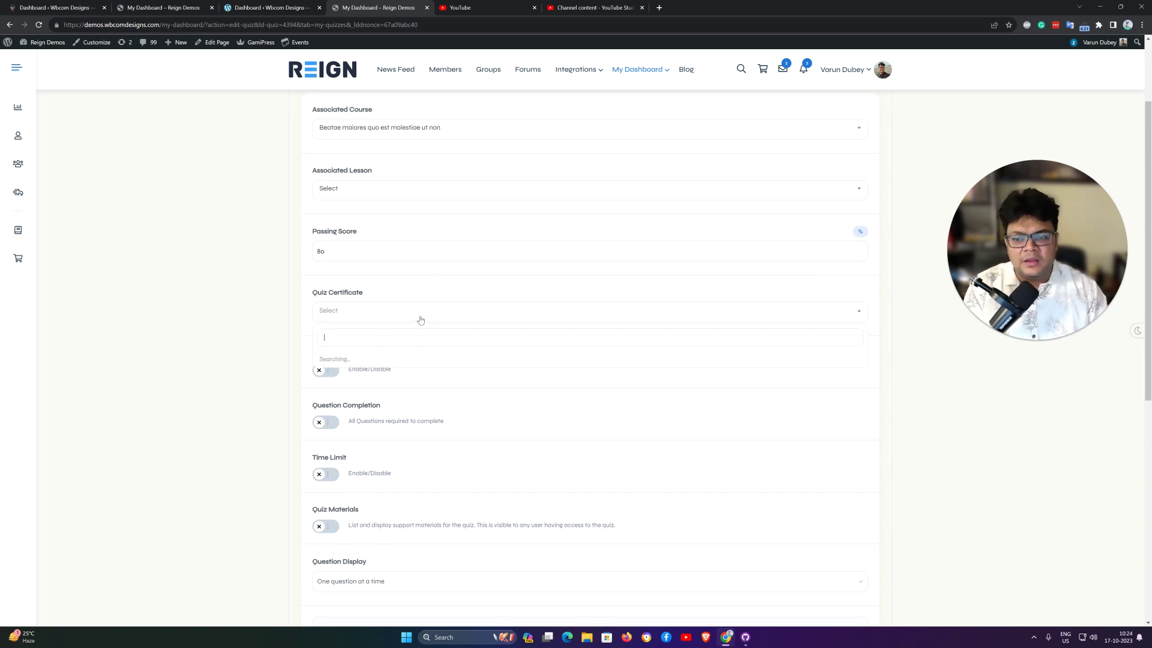
{"action": "left_click", "coordinate": [346, 359]}
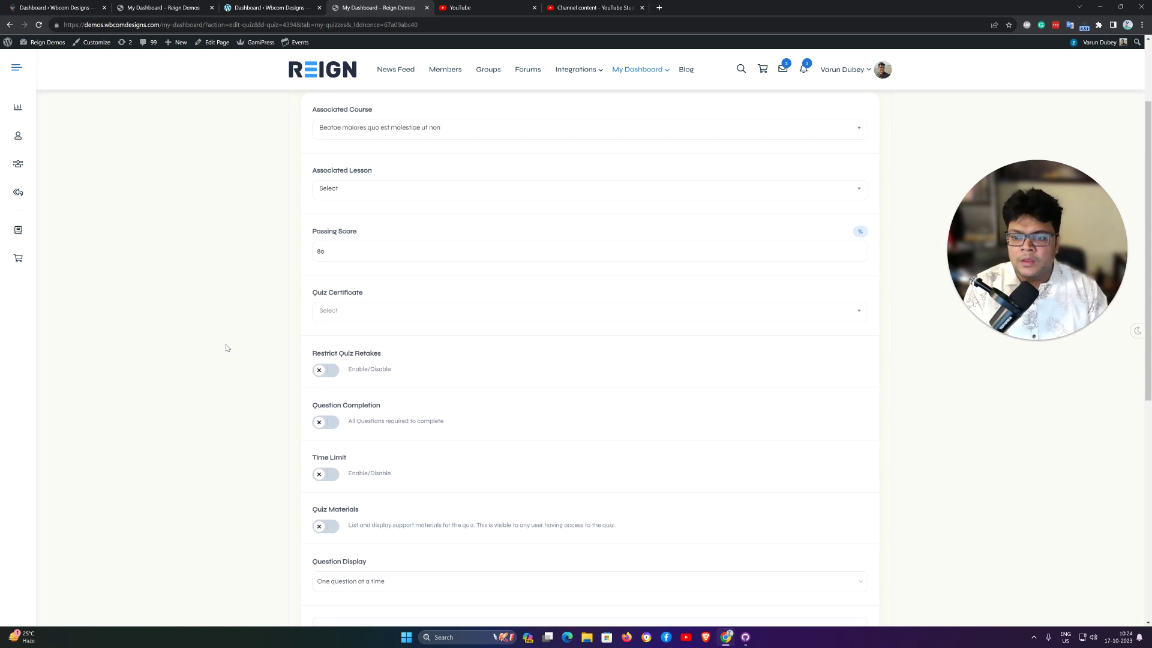
{"action": "scroll", "coordinate": [295, 330], "scroll_direction": "down", "scroll_amount": 3}
{"action": "scroll", "coordinate": [294, 330], "scroll_direction": "down", "scroll_amount": 2}
{"action": "scroll", "coordinate": [294, 330], "scroll_direction": "up", "scroll_amount": 2}
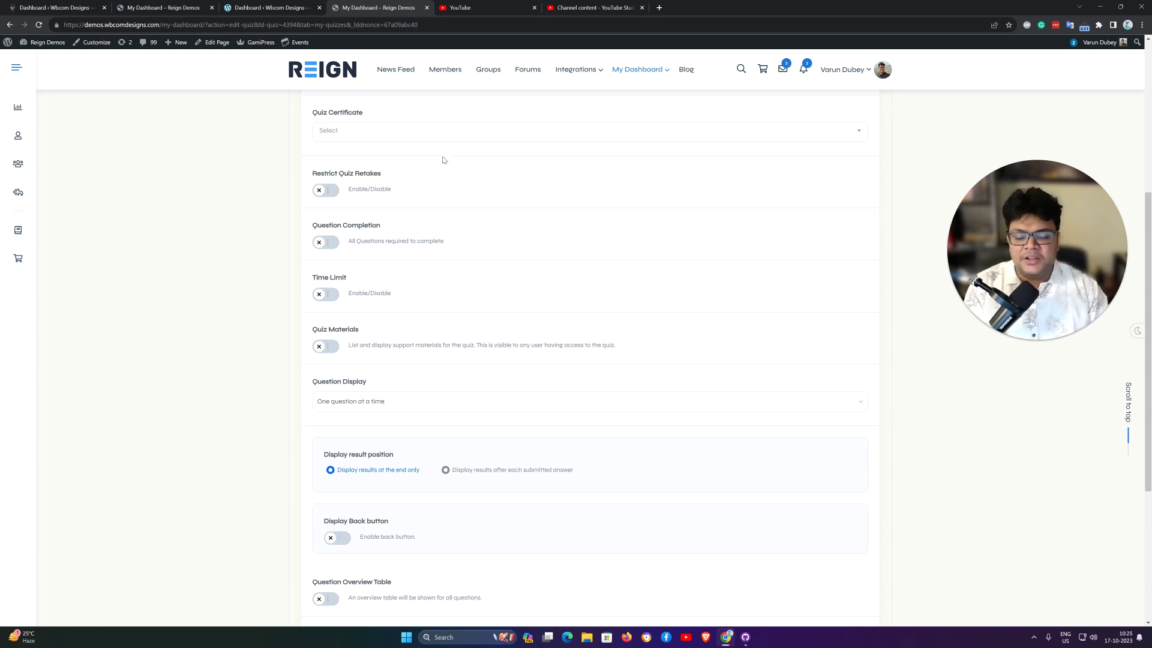
{"action": "scroll", "coordinate": [472, 220], "scroll_direction": "down", "scroll_amount": 5}
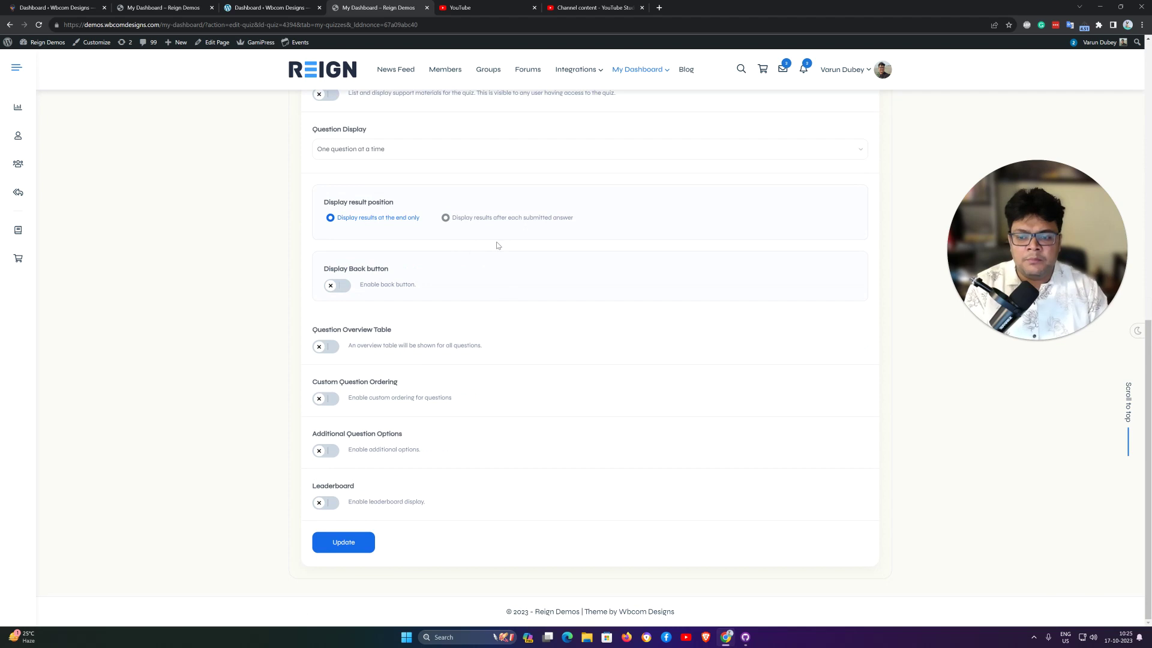
{"action": "scroll", "coordinate": [522, 354], "scroll_direction": "up", "scroll_amount": 15}
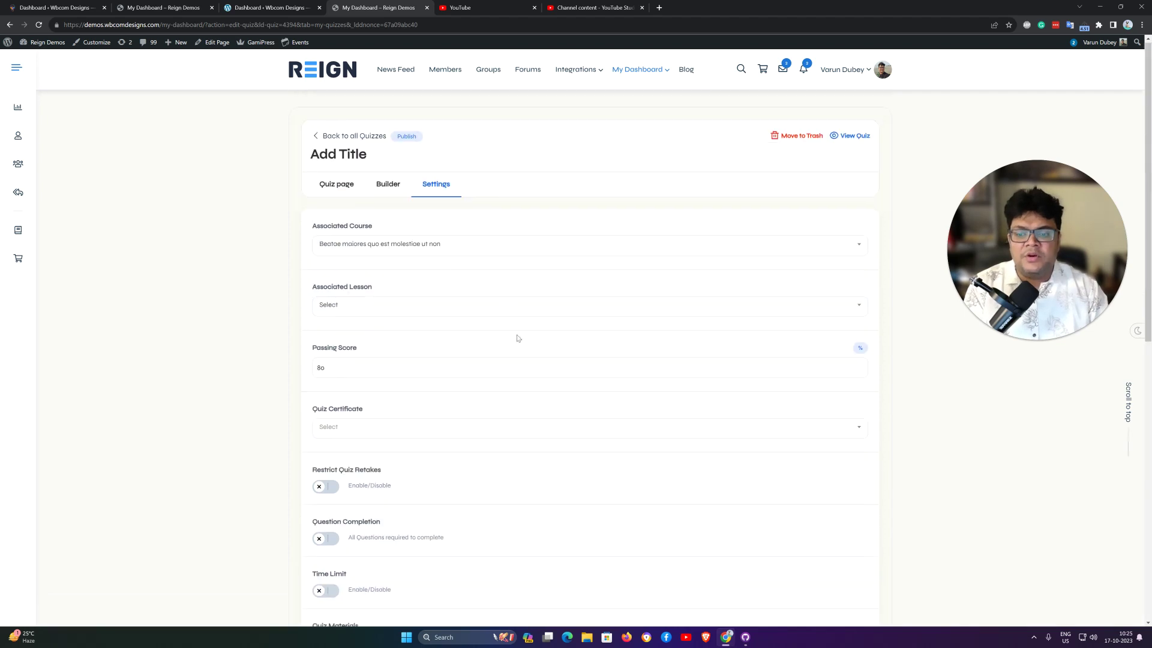
{"action": "left_click", "coordinate": [336, 186]}
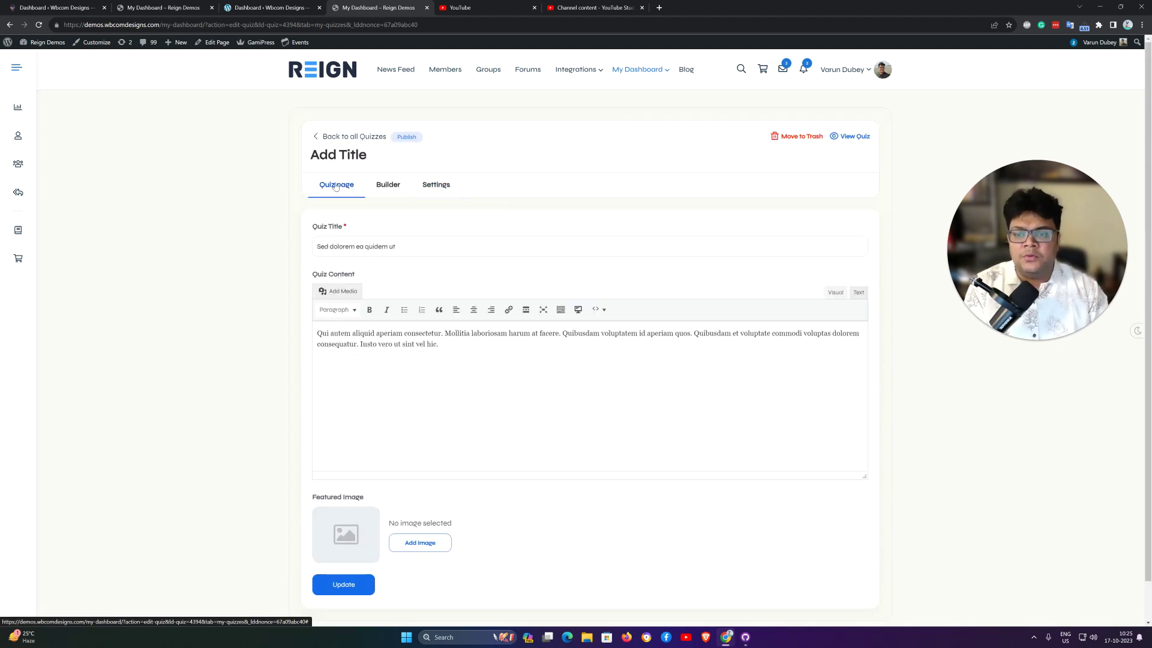
{"action": "left_click", "coordinate": [331, 141]}
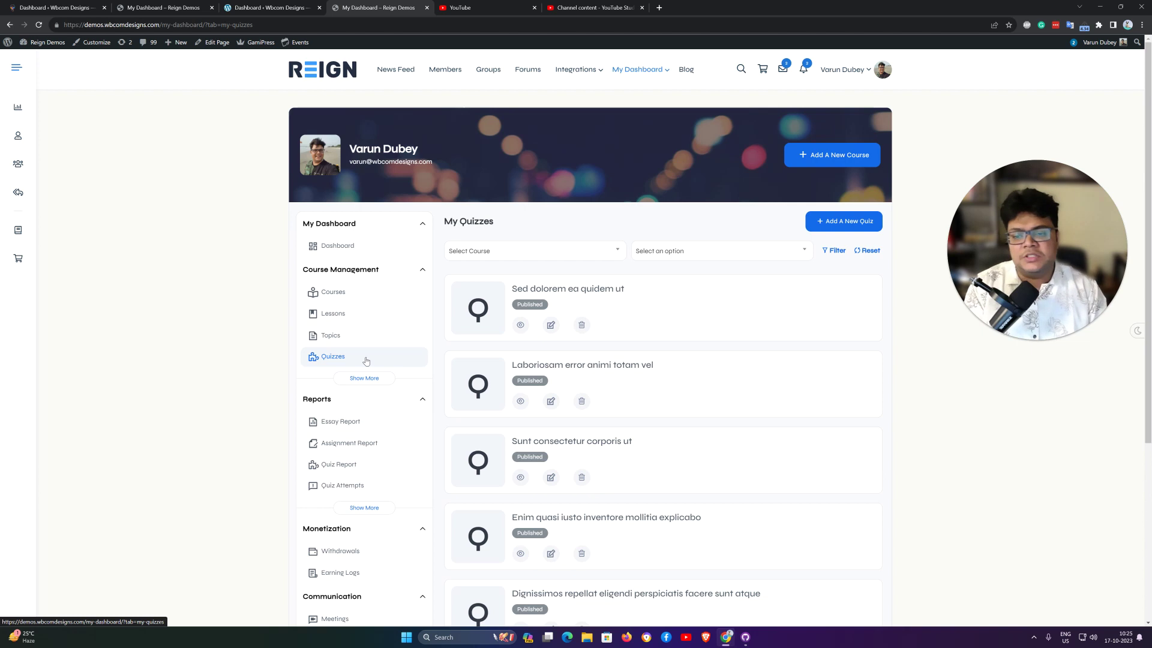
- Go to the My Questions list and open its first question for editing
{"action": "left_click", "coordinate": [364, 378]}
{"action": "left_click", "coordinate": [336, 380]}
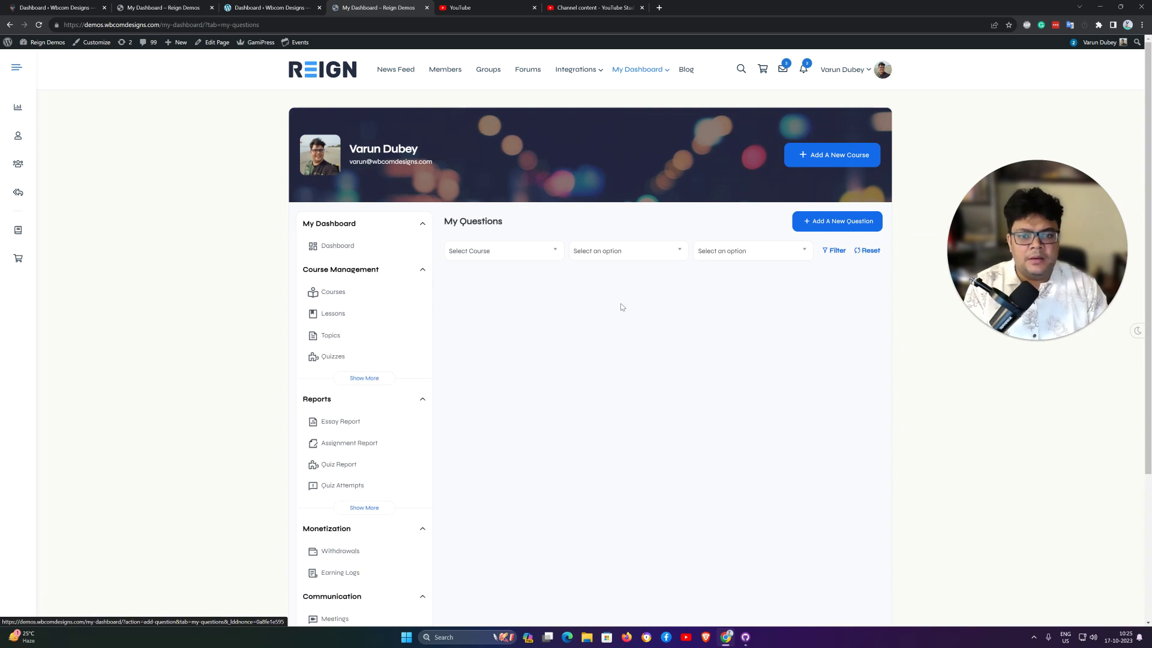
{"action": "left_click", "coordinate": [520, 326]}
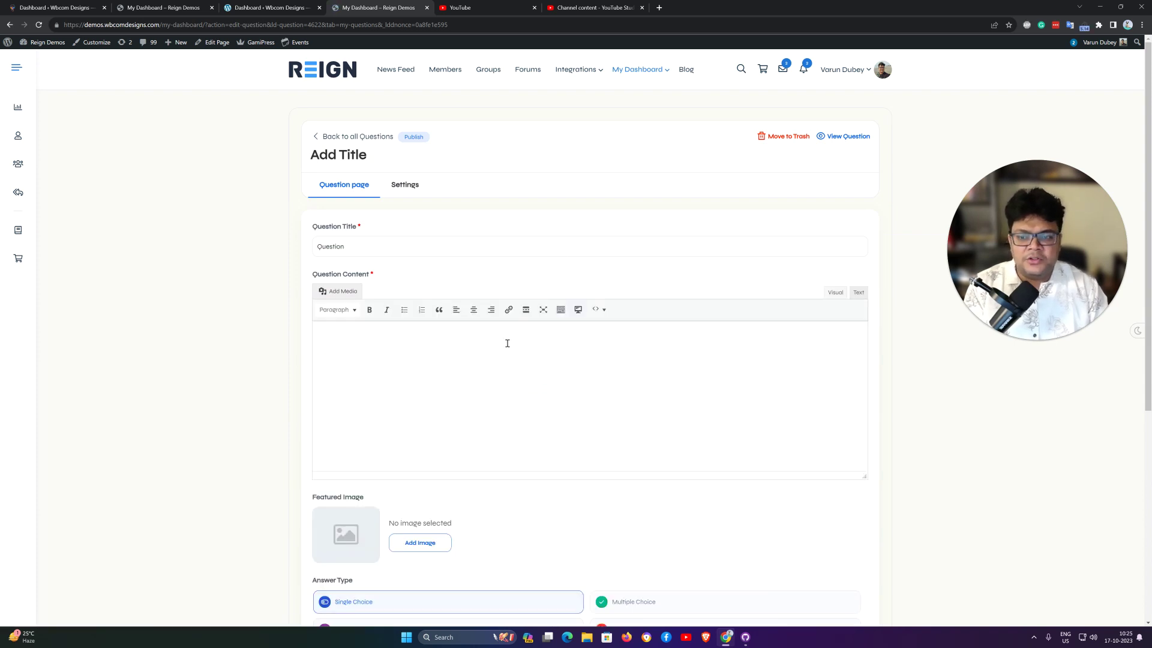
- Compare the answer fields of the Multiple Choice, "Free" Choice and "Sorting" Choice answer types
{"action": "scroll", "coordinate": [507, 343], "scroll_direction": "down", "scroll_amount": 3}
{"action": "scroll", "coordinate": [510, 270], "scroll_direction": "down", "scroll_amount": 3}
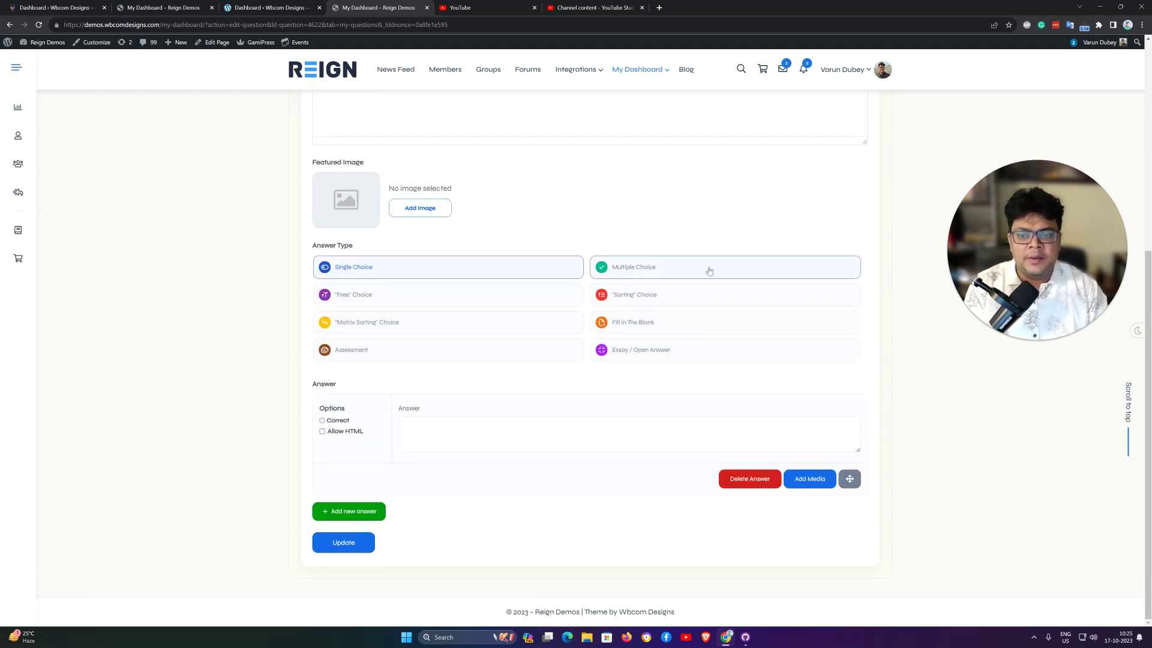
{"action": "left_click", "coordinate": [676, 270]}
{"action": "left_click", "coordinate": [432, 302]}
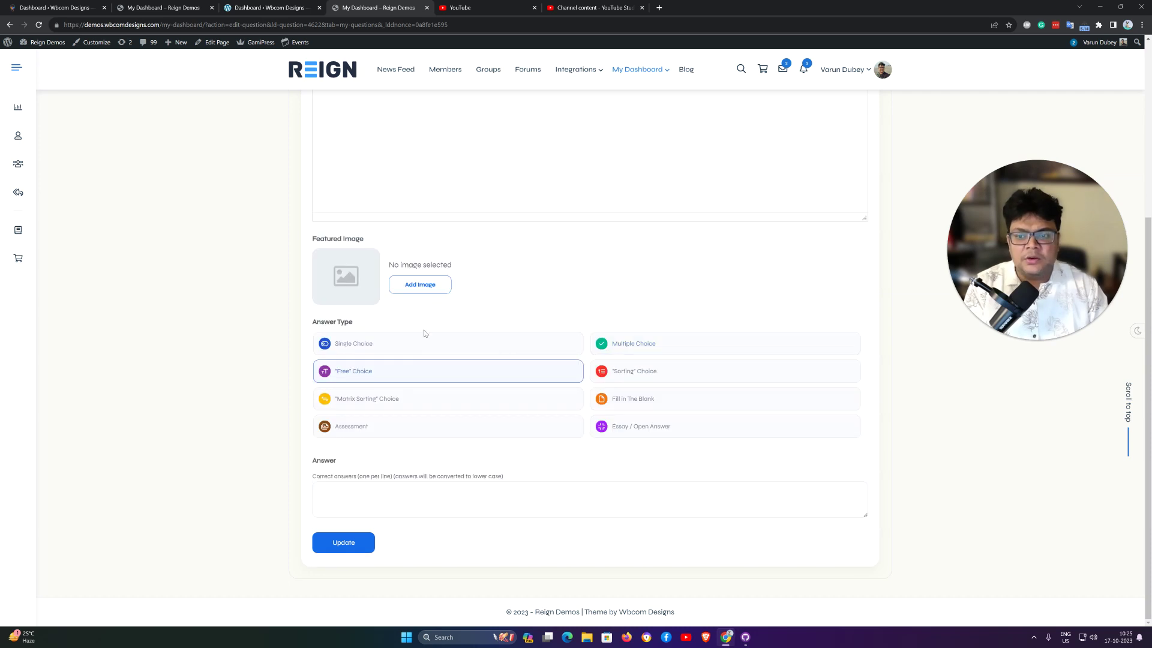
{"action": "left_click", "coordinate": [690, 376]}
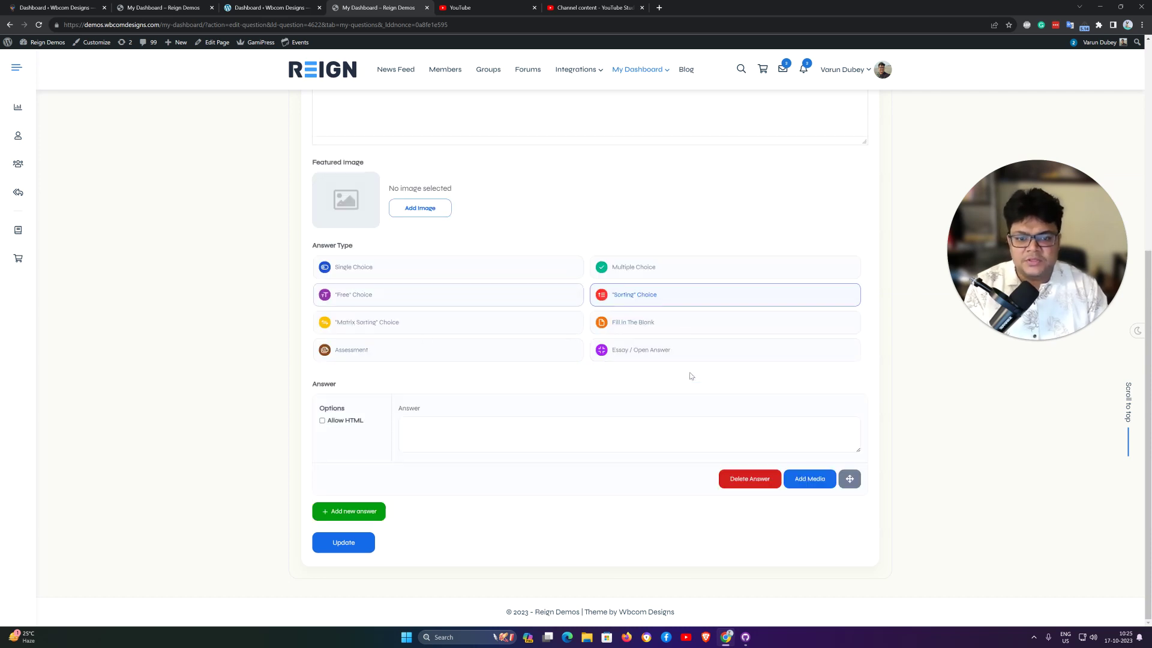
- Set the answer type to Multiple Choice, add two blank answers and delete the extra ones
{"action": "left_click", "coordinate": [648, 270]}
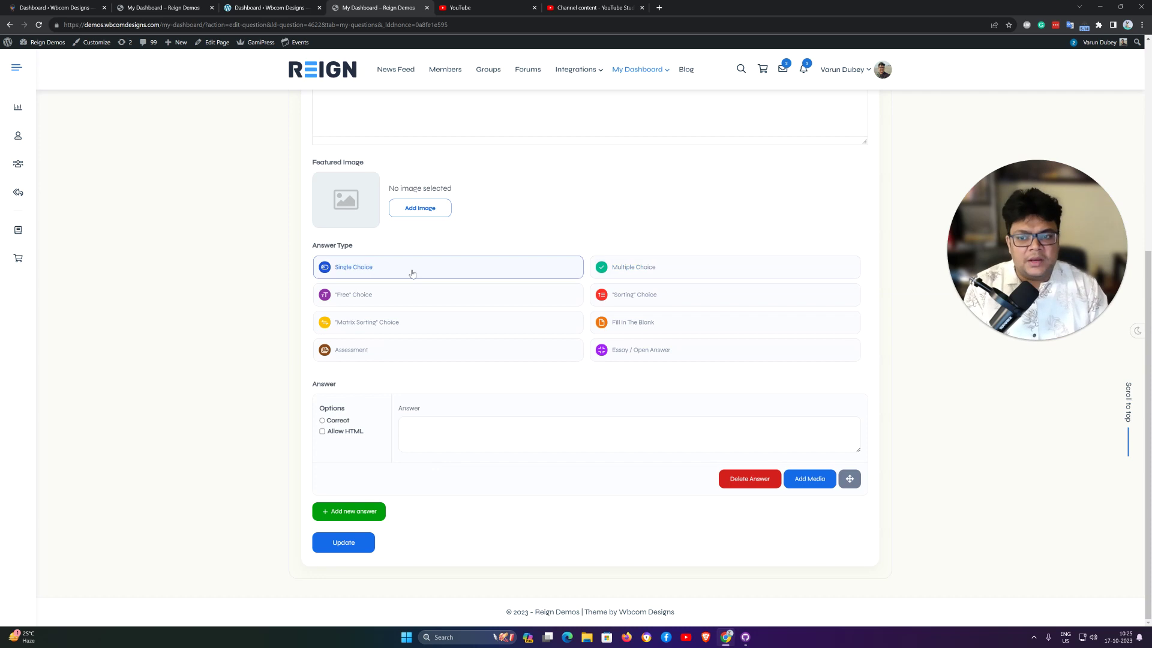
{"action": "left_click", "coordinate": [350, 514]}
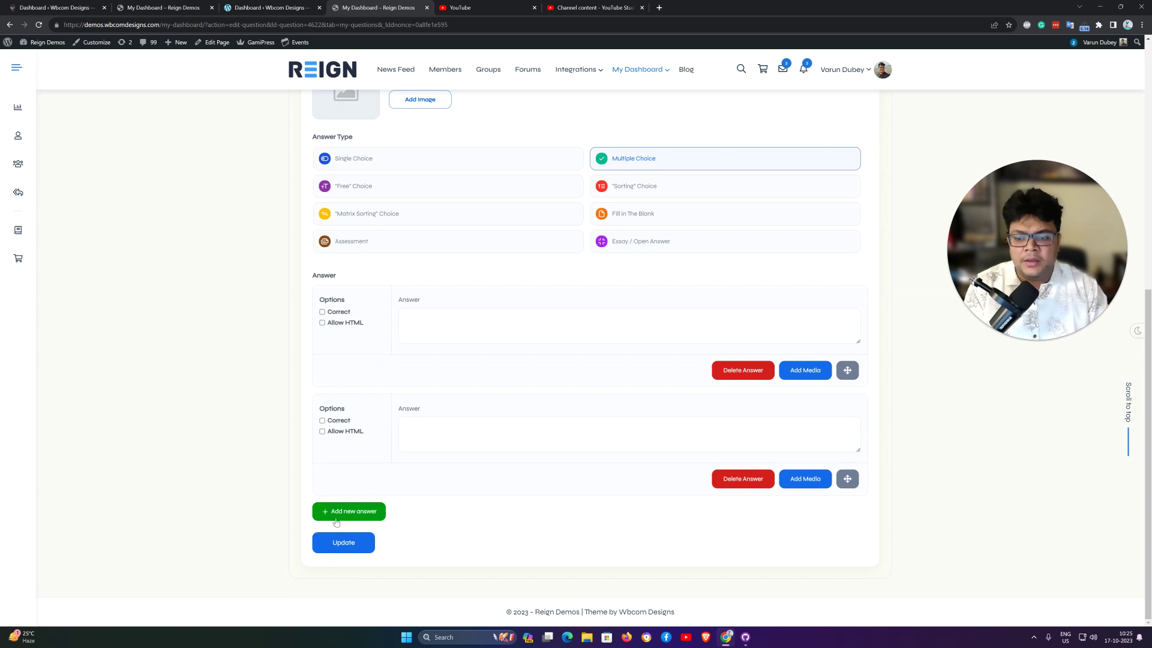
{"action": "left_click", "coordinate": [335, 519]}
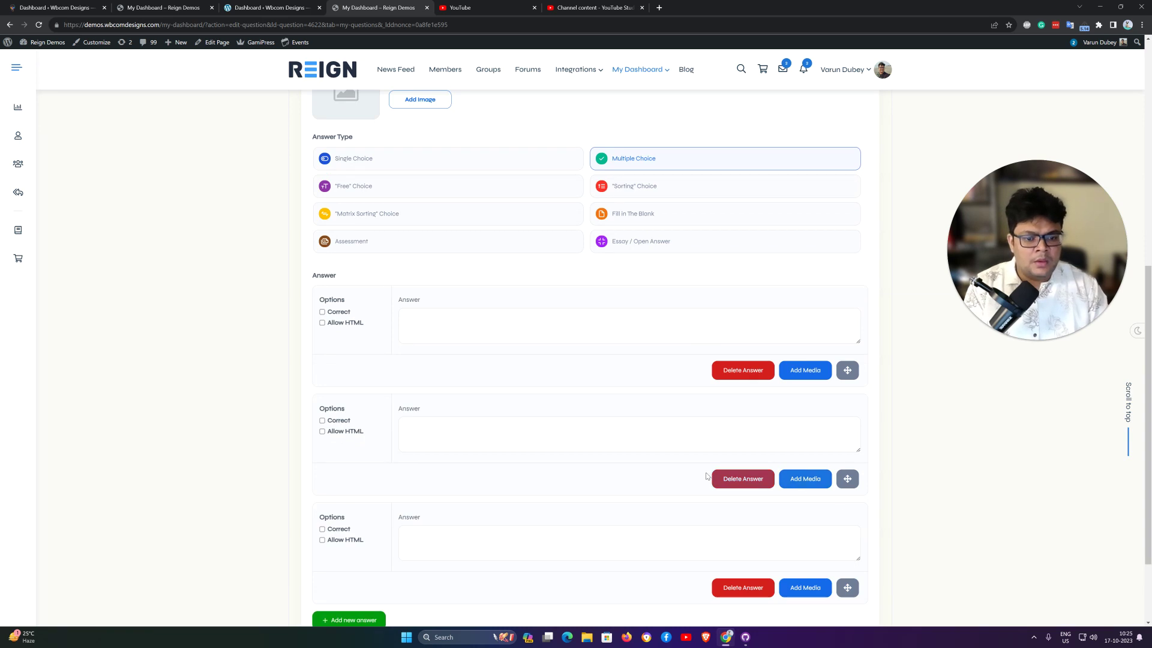
{"action": "left_click", "coordinate": [750, 479]}
{"action": "left_click", "coordinate": [742, 478]}
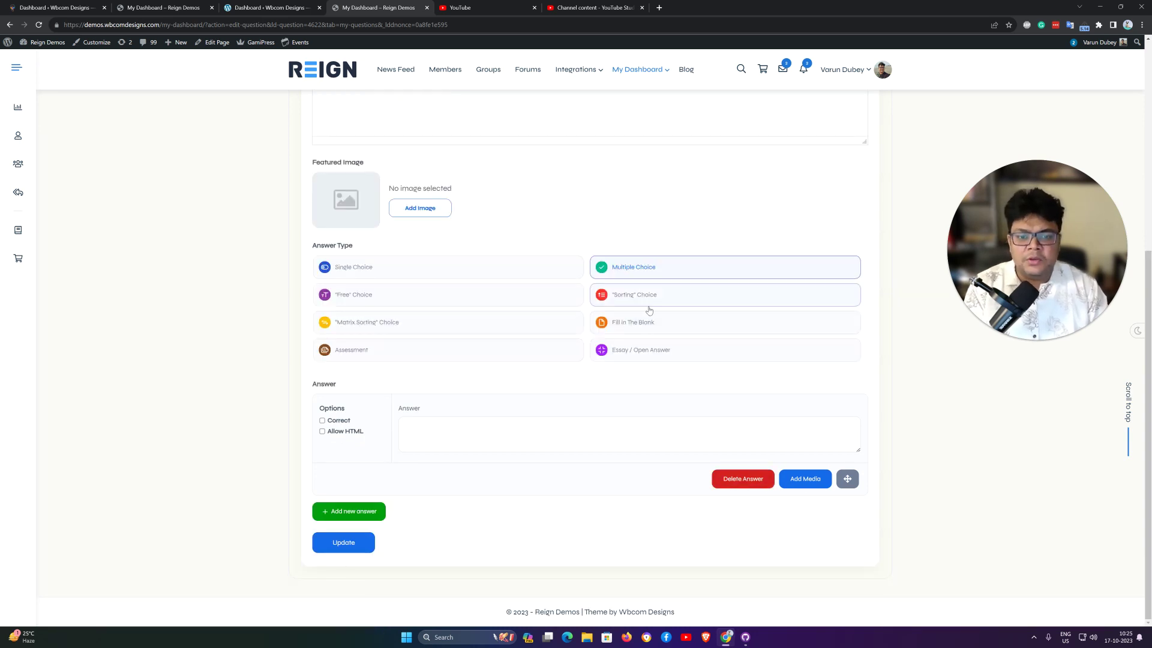
- Preview the Fill in the Blank, Essay / Open Answer, Assessment and "Matrix Sorting" Choice answer types, ending on Single Choice
{"action": "left_click", "coordinate": [667, 322]}
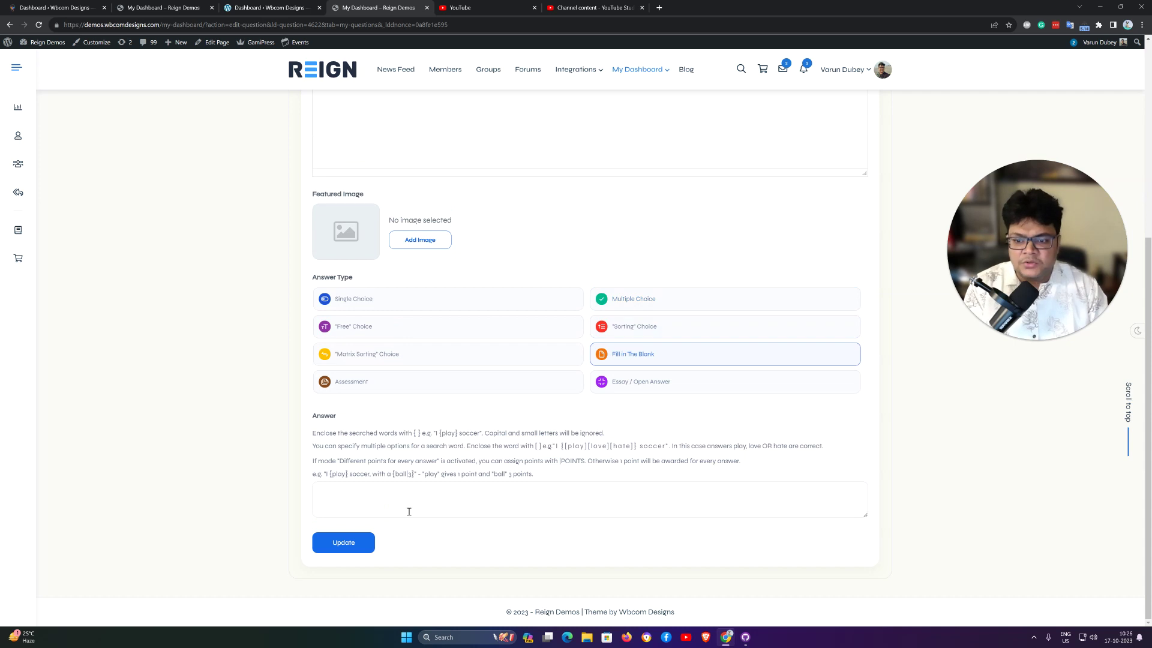
{"action": "left_click", "coordinate": [642, 386]}
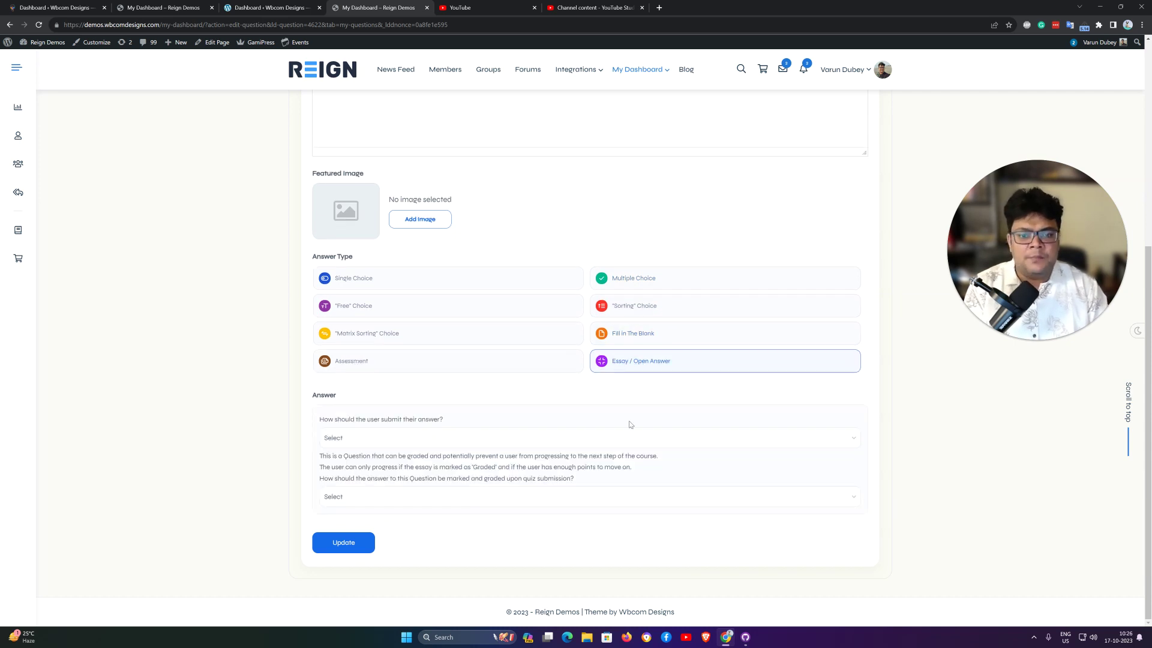
{"action": "left_click", "coordinate": [408, 364]}
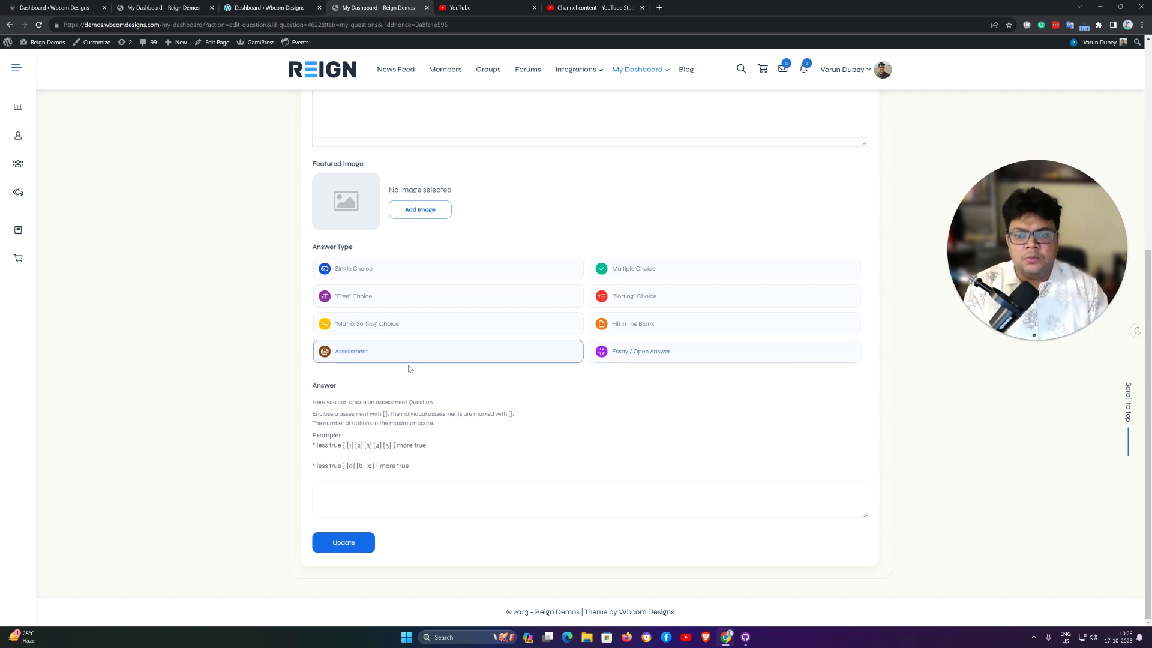
{"action": "left_click", "coordinate": [401, 325]}
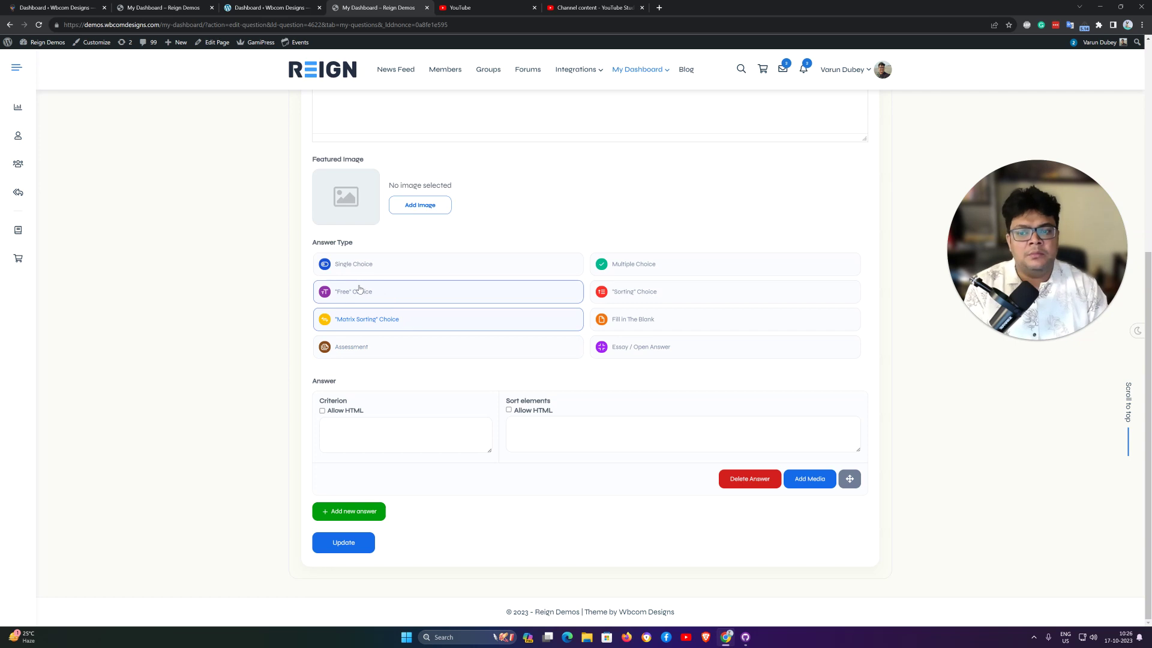
{"action": "left_click", "coordinate": [382, 264]}
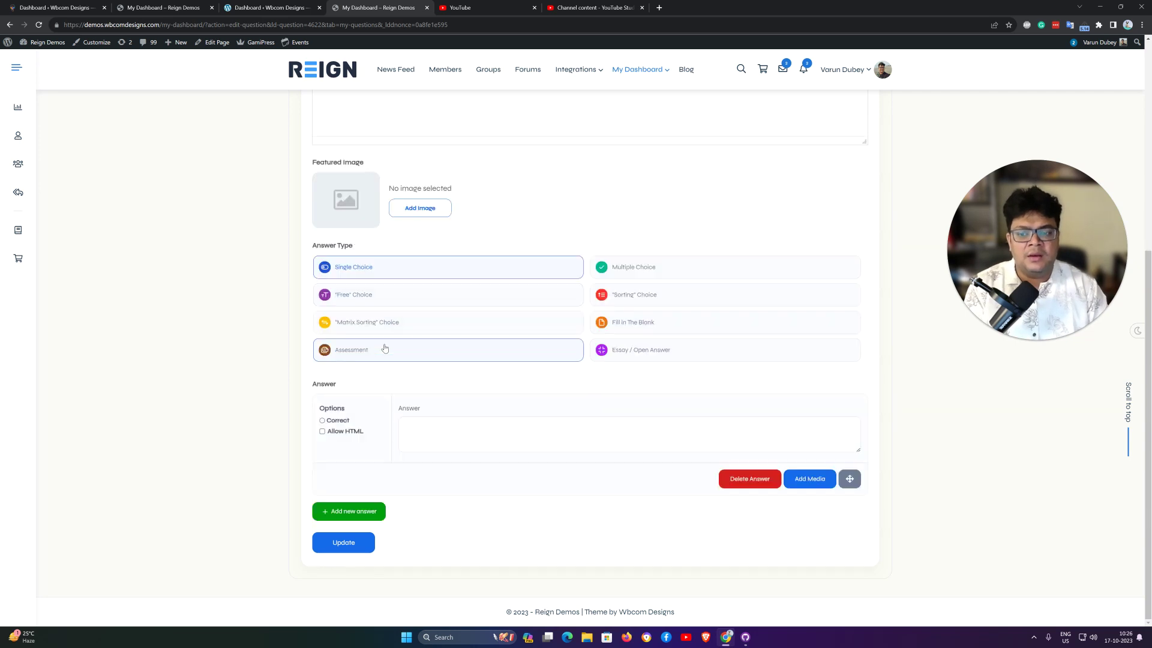
- Review the question's settings from Points to Associated Quiz, and return to the My Questions list without saving
{"action": "scroll", "coordinate": [545, 352], "scroll_direction": "up", "scroll_amount": 5}
{"action": "scroll", "coordinate": [516, 332], "scroll_direction": "up", "scroll_amount": 1}
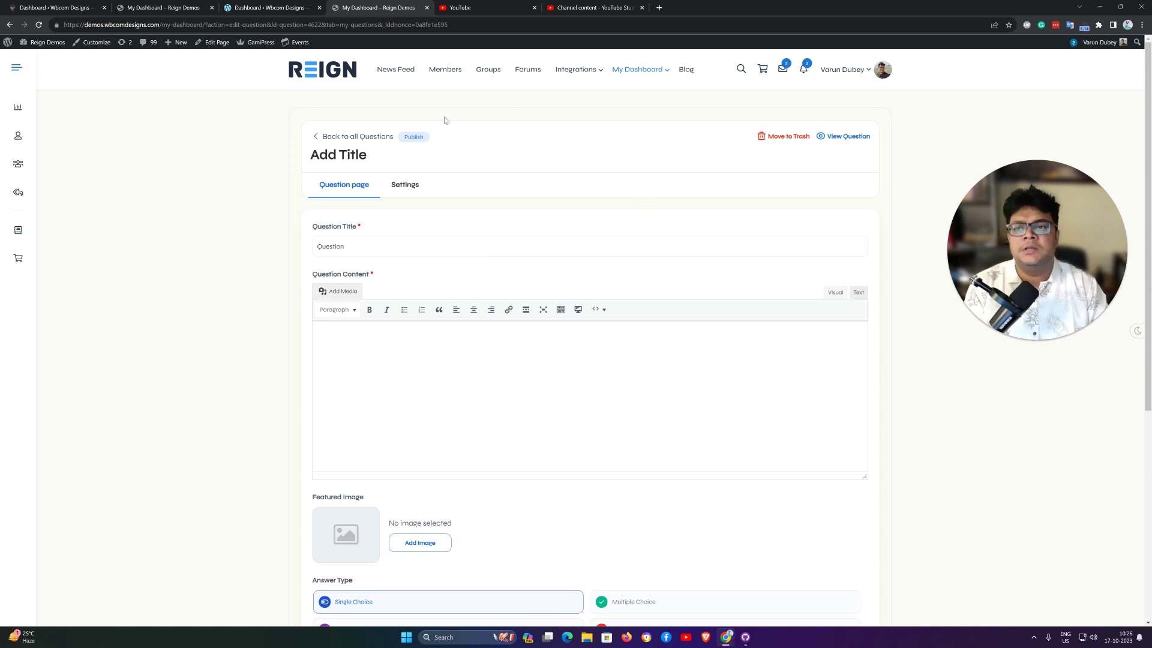
{"action": "left_click", "coordinate": [405, 185]}
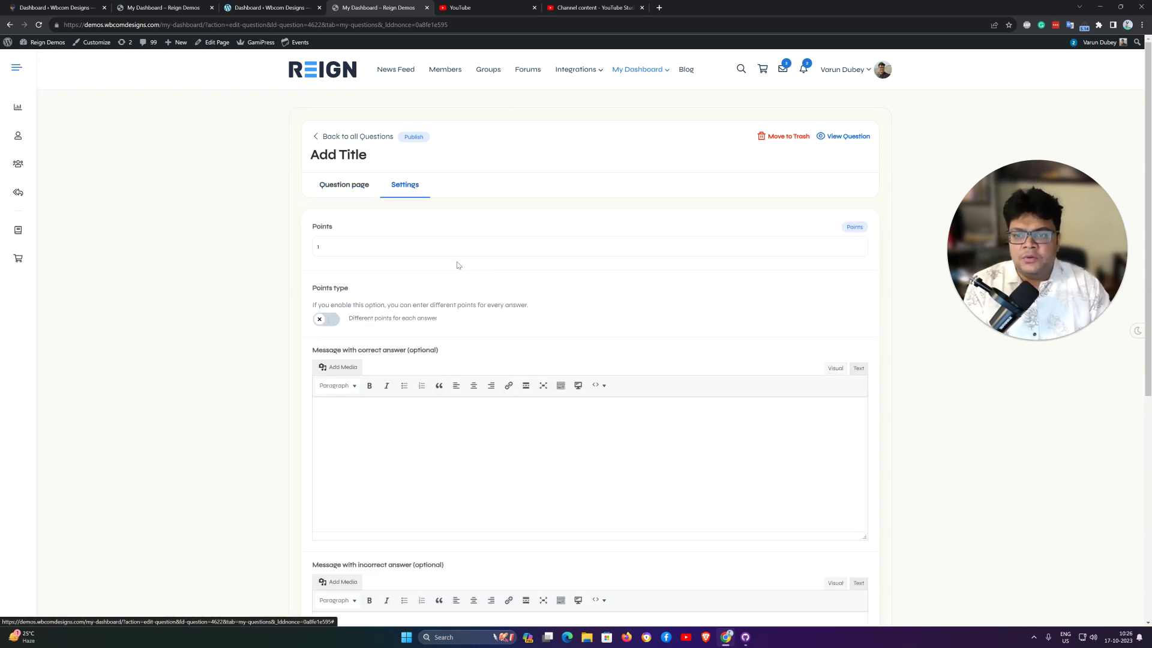
{"action": "scroll", "coordinate": [301, 152], "scroll_direction": "down", "scroll_amount": 2}
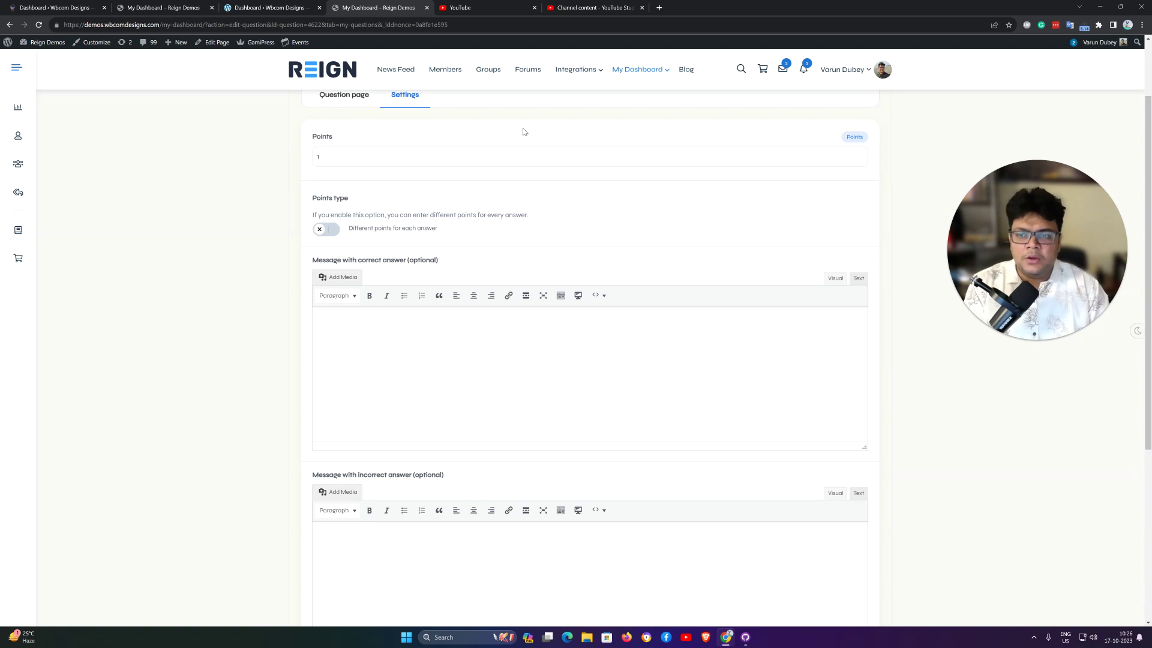
{"action": "scroll", "coordinate": [432, 246], "scroll_direction": "down", "scroll_amount": 2}
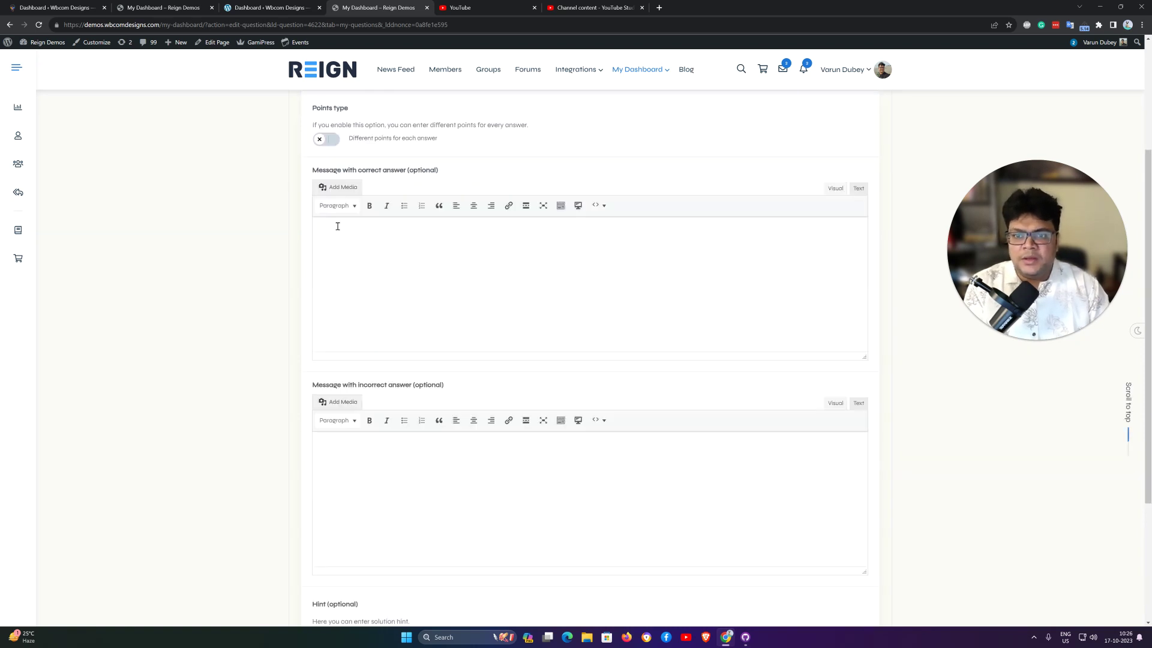
{"action": "scroll", "coordinate": [474, 322], "scroll_direction": "down", "scroll_amount": 3}
{"action": "scroll", "coordinate": [510, 295], "scroll_direction": "down", "scroll_amount": 1}
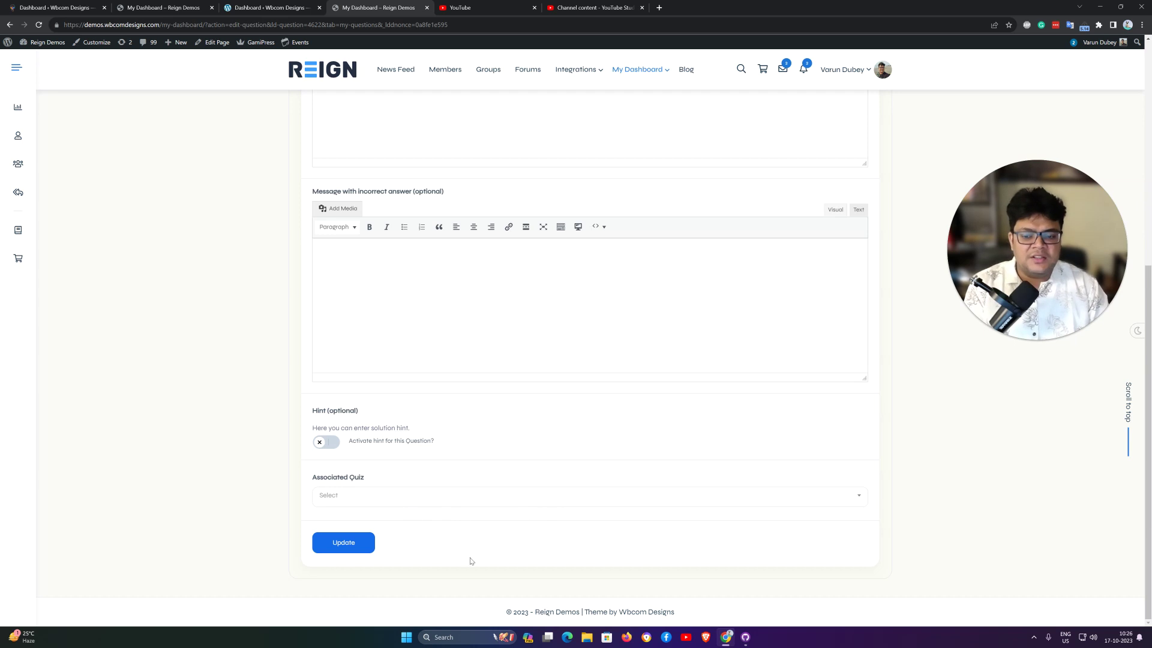
{"action": "scroll", "coordinate": [483, 547], "scroll_direction": "up", "scroll_amount": 6}
{"action": "left_click", "coordinate": [342, 138]}
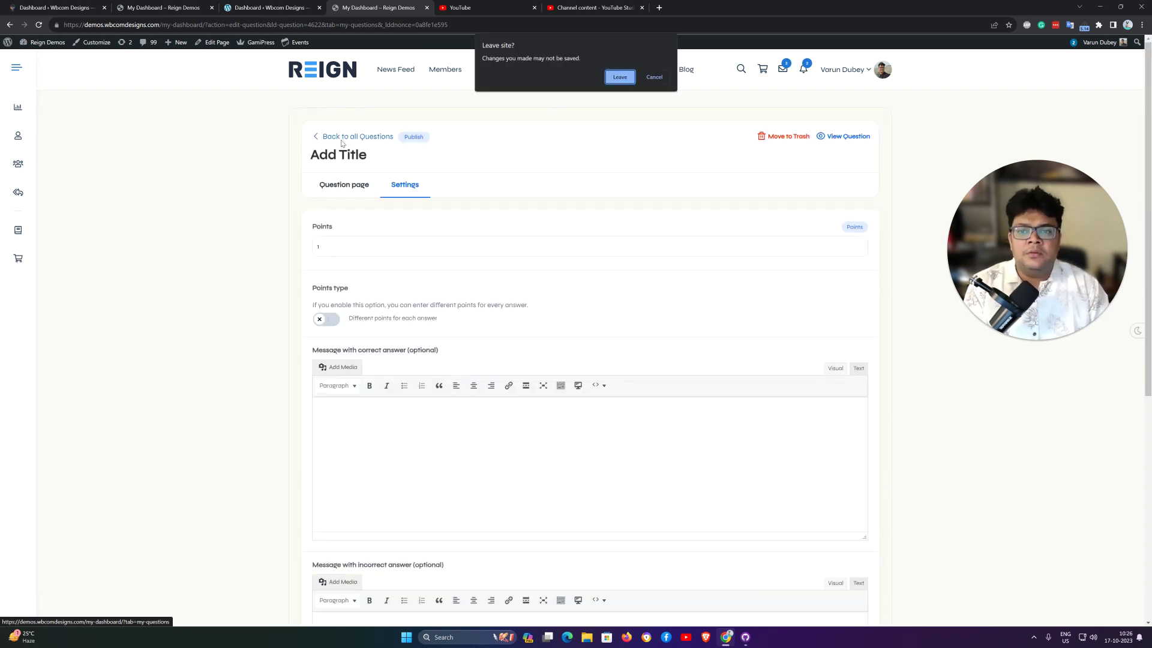
{"action": "left_click", "coordinate": [620, 78]}
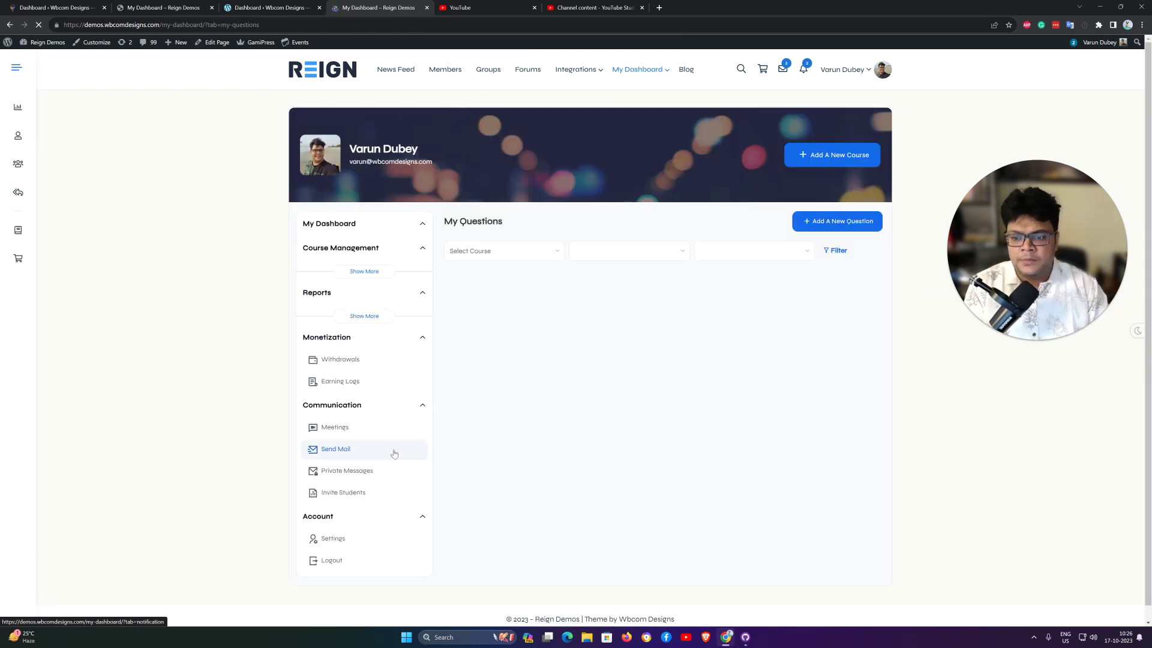
- Go to the My Certificates list and open the Grade B certificate for editing
{"action": "left_click", "coordinate": [360, 377]}
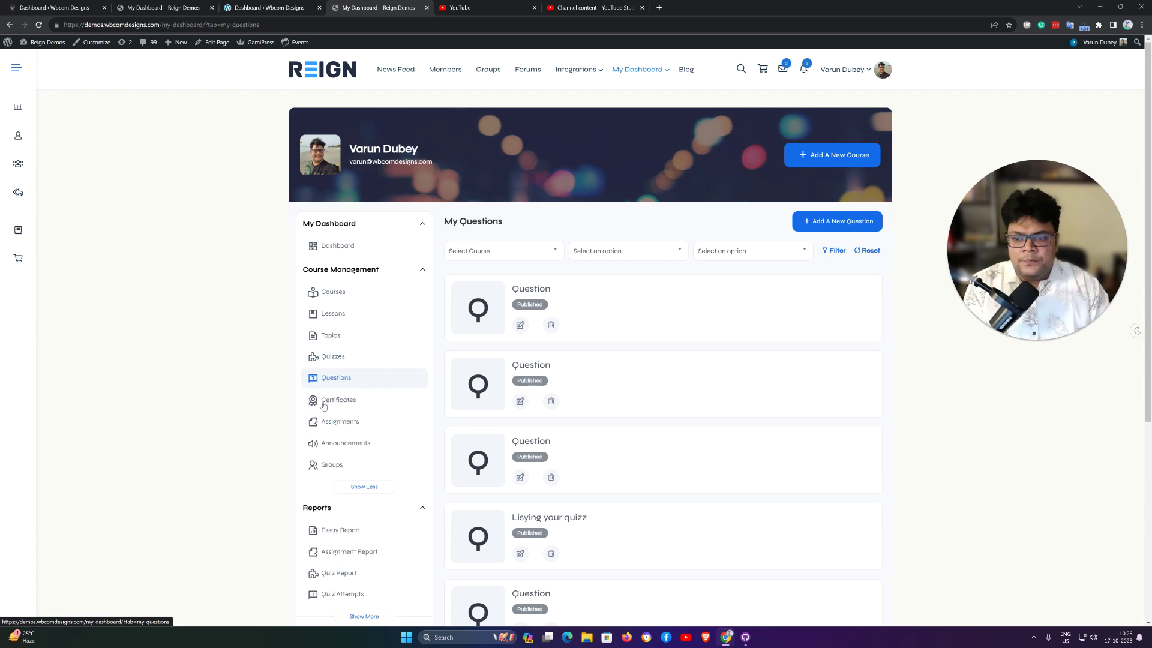
{"action": "left_click", "coordinate": [345, 402]}
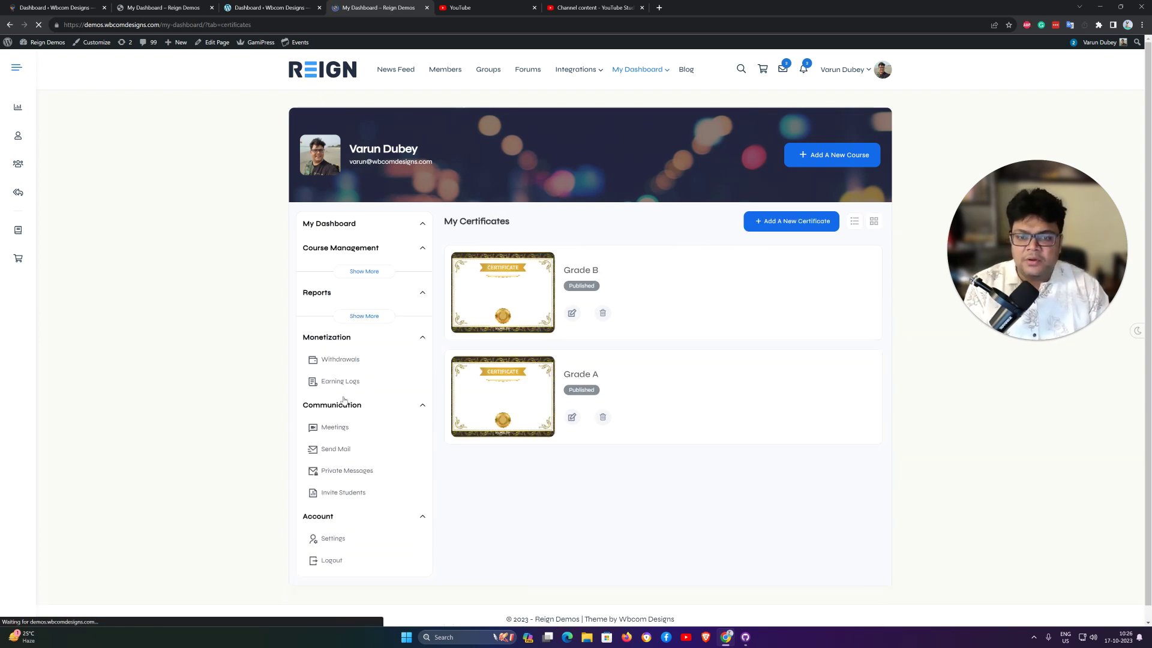
{"action": "left_click", "coordinate": [573, 314]}
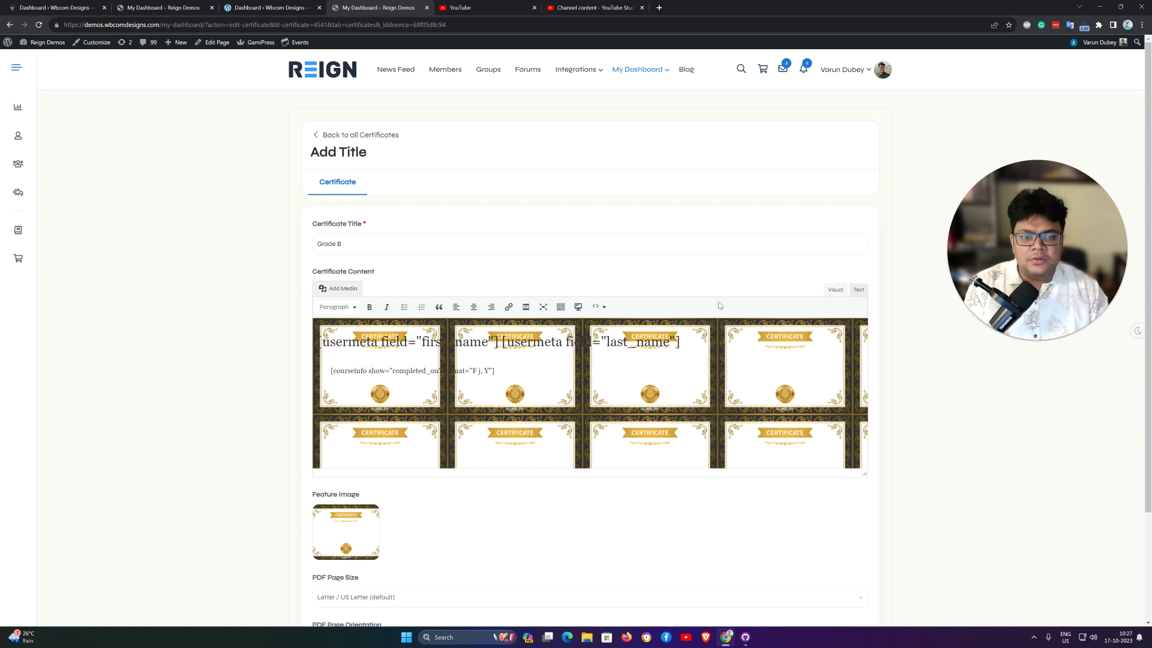
- Review the Grade B certificate's content code, feature image and PDF page options, and return to the My Certificates list
{"action": "scroll", "coordinate": [665, 315], "scroll_direction": "down", "scroll_amount": 3}
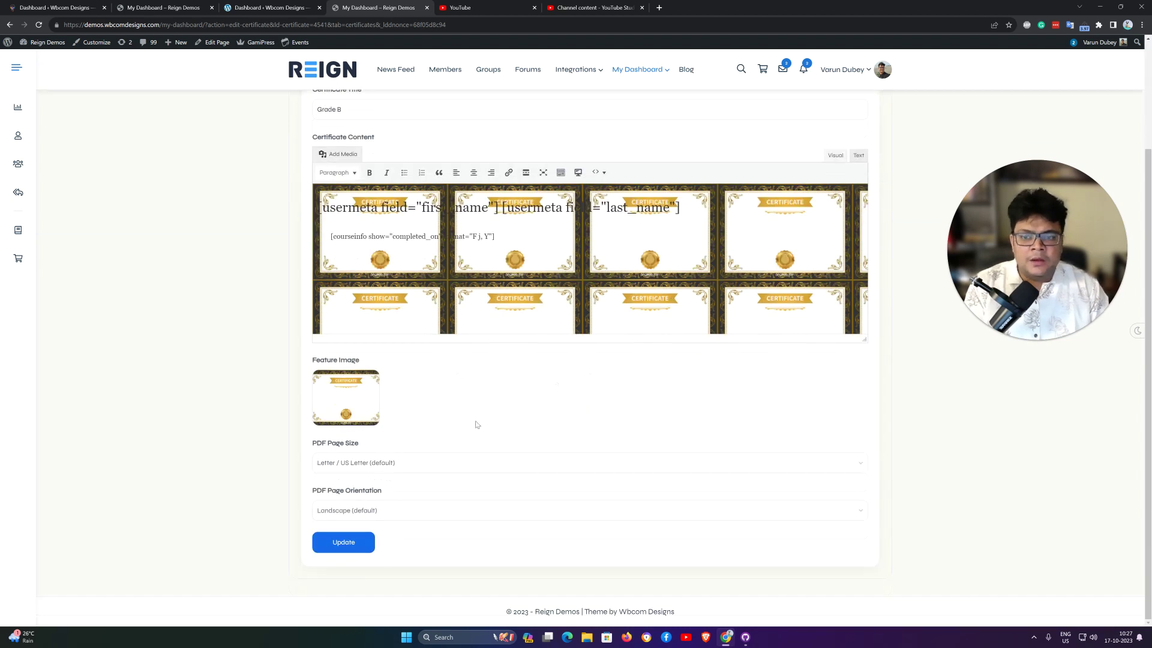
{"action": "left_click", "coordinate": [859, 156]}
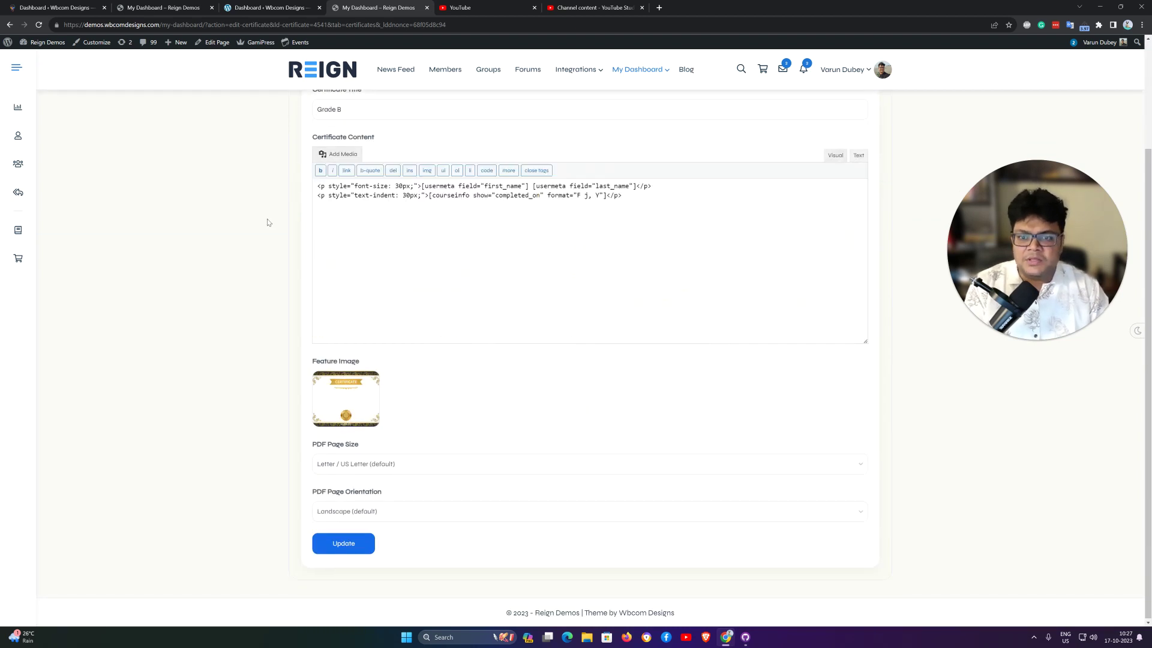
{"action": "left_click_drag", "start_coordinate": [681, 198], "coordinate": [279, 188]}
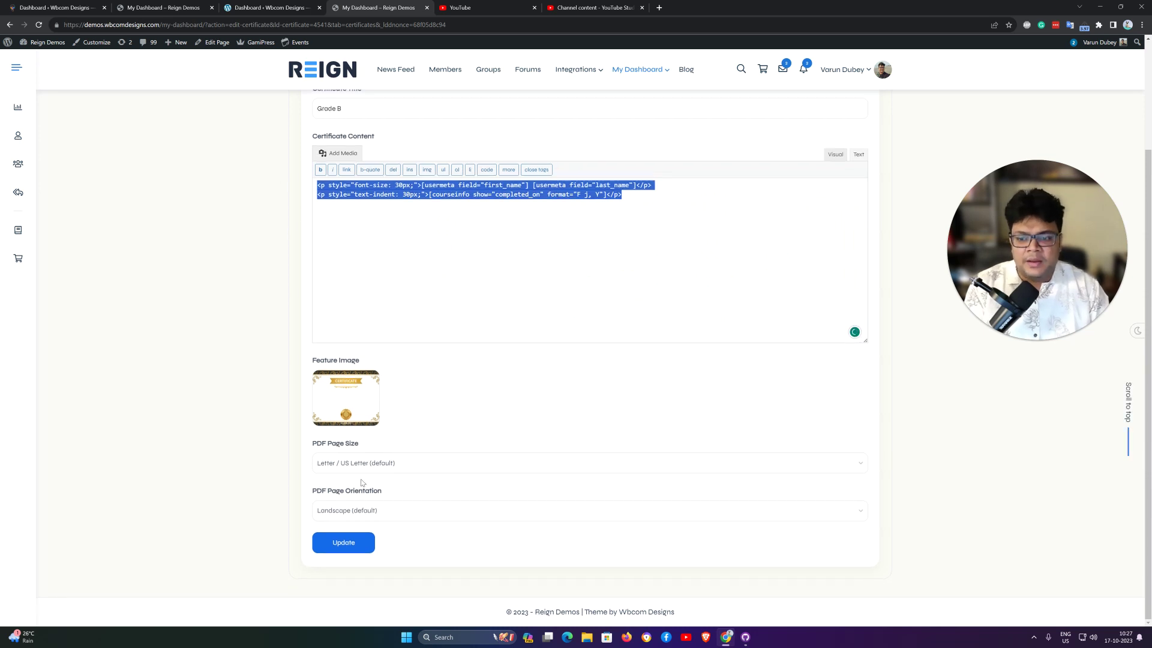
{"action": "left_click", "coordinate": [414, 467]}
{"action": "left_click", "coordinate": [241, 467]}
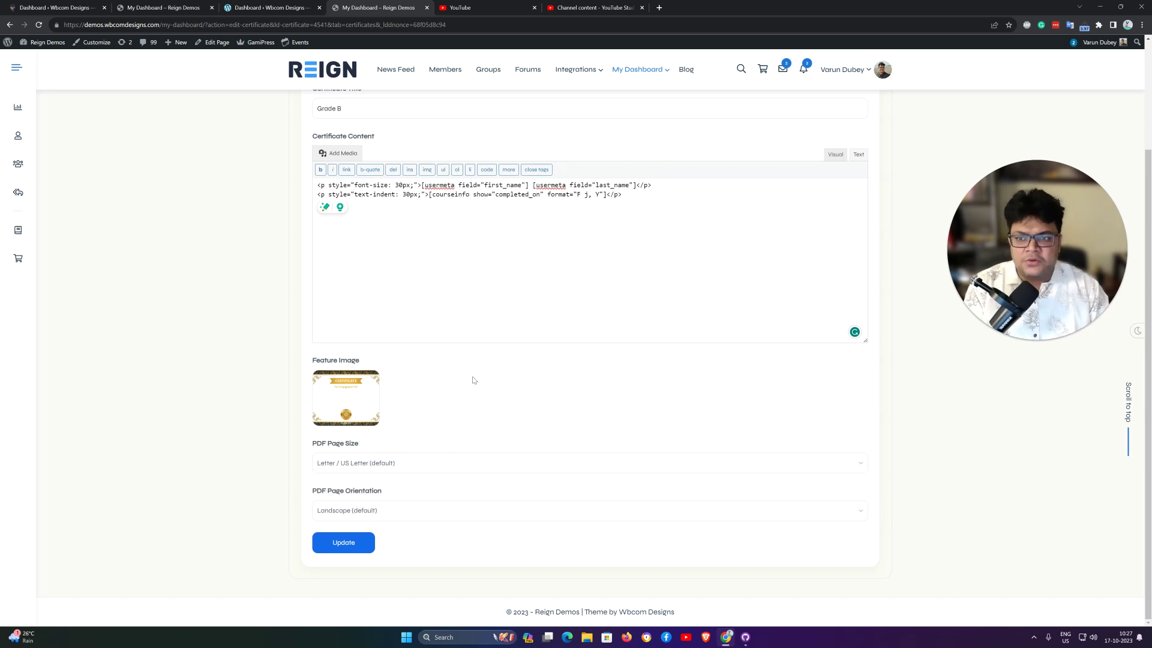
{"action": "scroll", "coordinate": [475, 310], "scroll_direction": "up", "scroll_amount": 3}
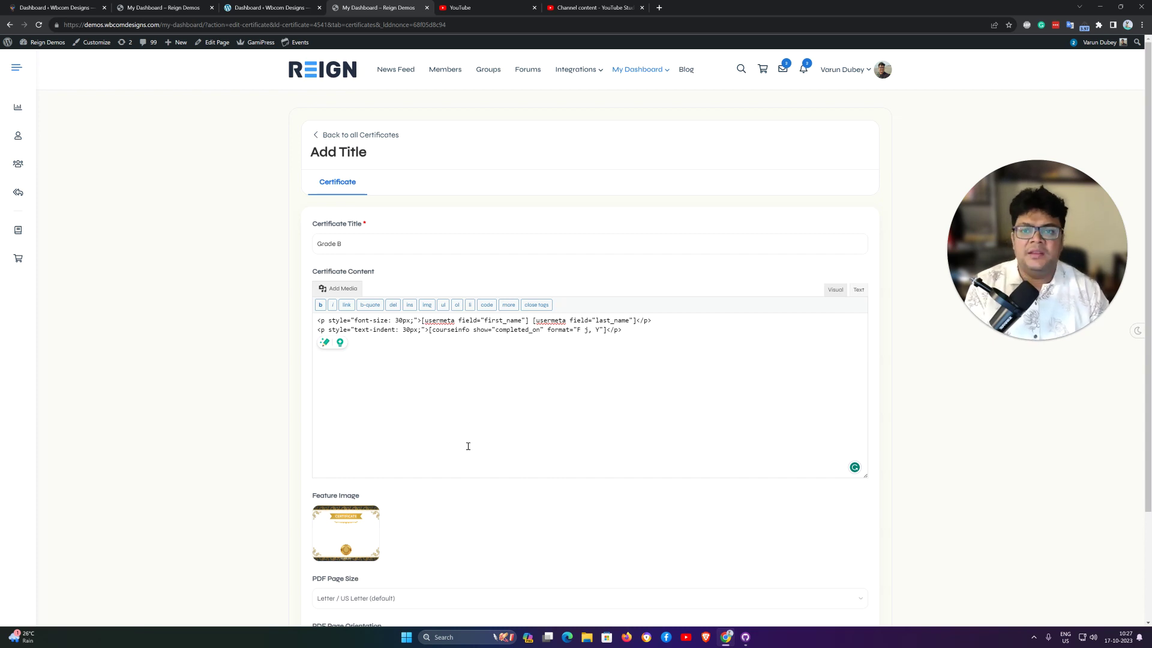
{"action": "left_click", "coordinate": [338, 135]}
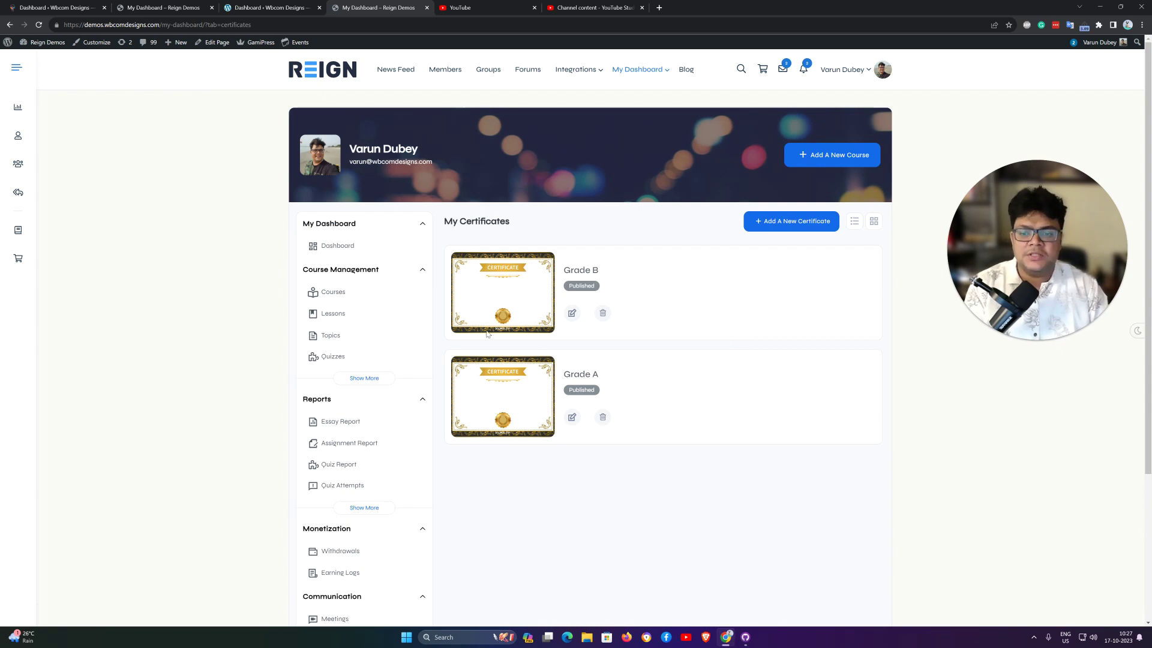
- Open the Assignments page and choose First Course from frontend as the course to filter by
{"action": "scroll", "coordinate": [368, 352], "scroll_direction": "down", "scroll_amount": 2}
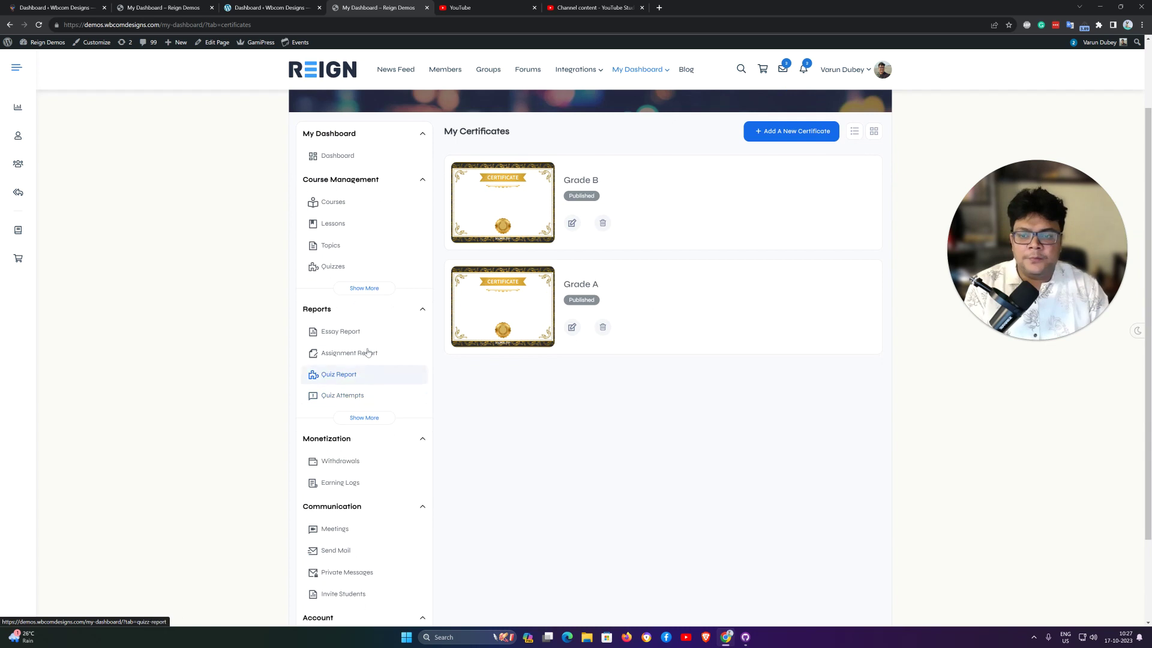
{"action": "left_click", "coordinate": [364, 288]}
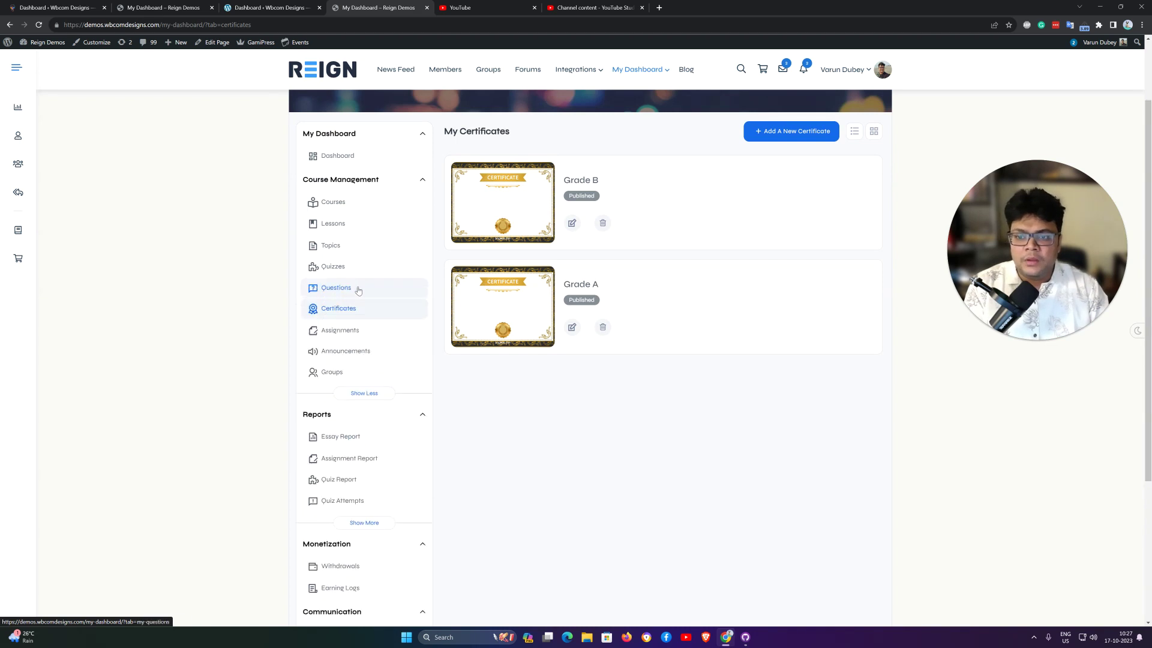
{"action": "left_click", "coordinate": [345, 336]}
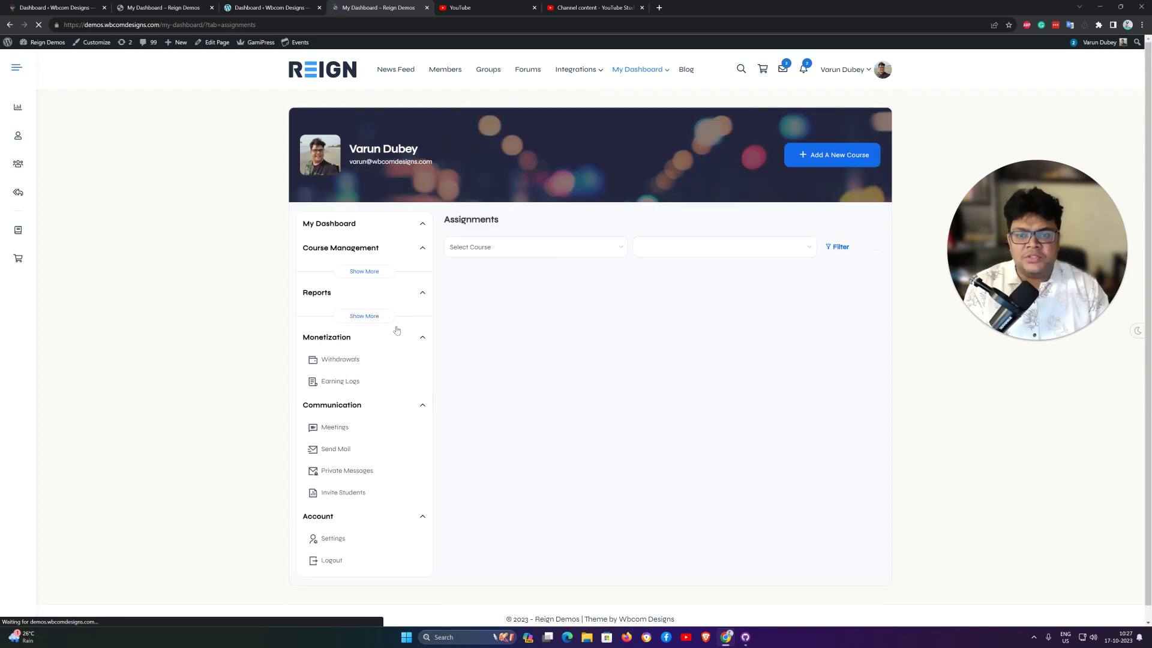
{"action": "left_click", "coordinate": [478, 253]}
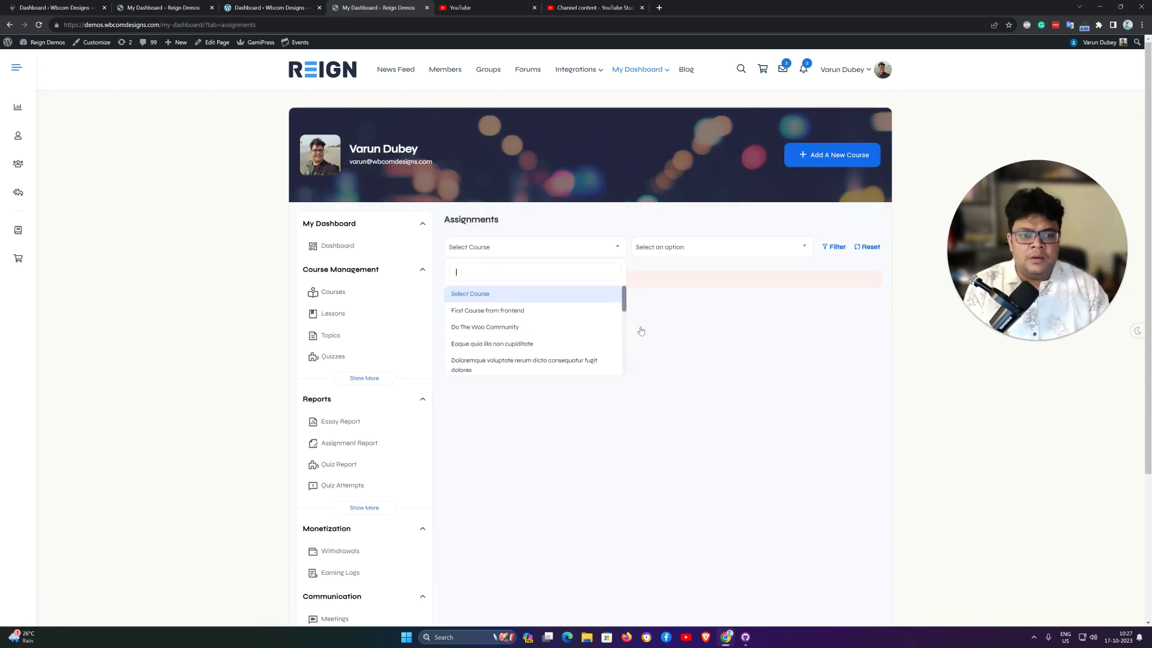
{"action": "left_click", "coordinate": [609, 311]}
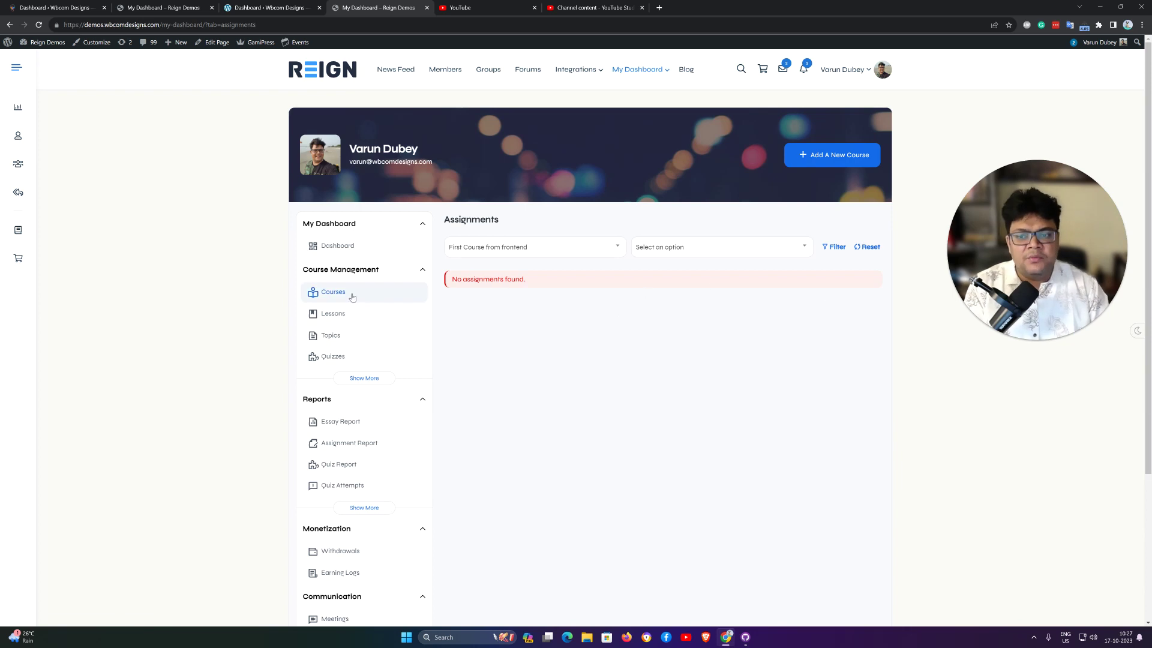
- Open First Course from frontend from the course list for editing and show its course builder
{"action": "left_click", "coordinate": [332, 292]}
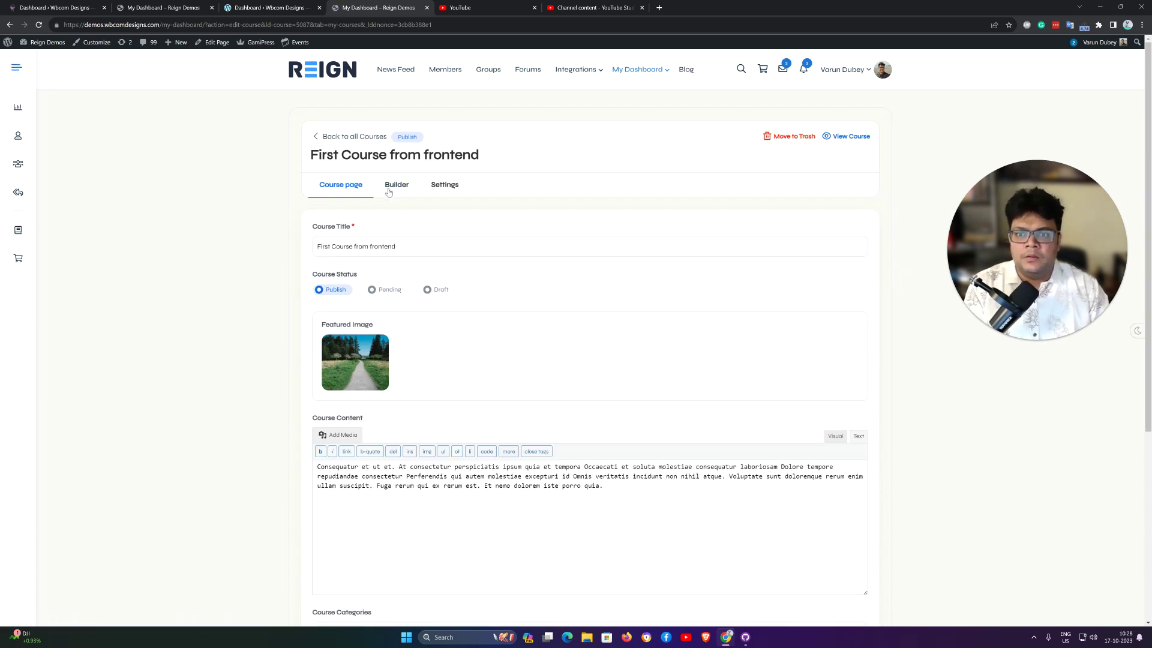
{"action": "left_click", "coordinate": [390, 187]}
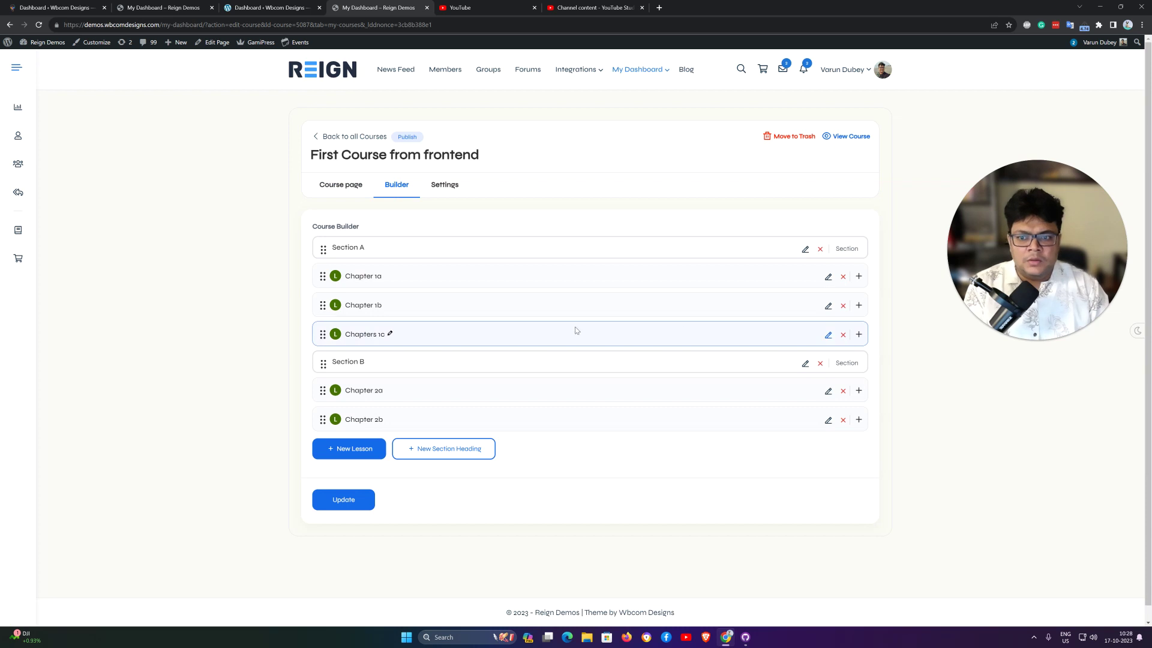
- Enable assignment uploads for the Chapter 1b lesson, set their grading type to Auto-approve, and update the lesson
{"action": "left_click", "coordinate": [827, 308]}
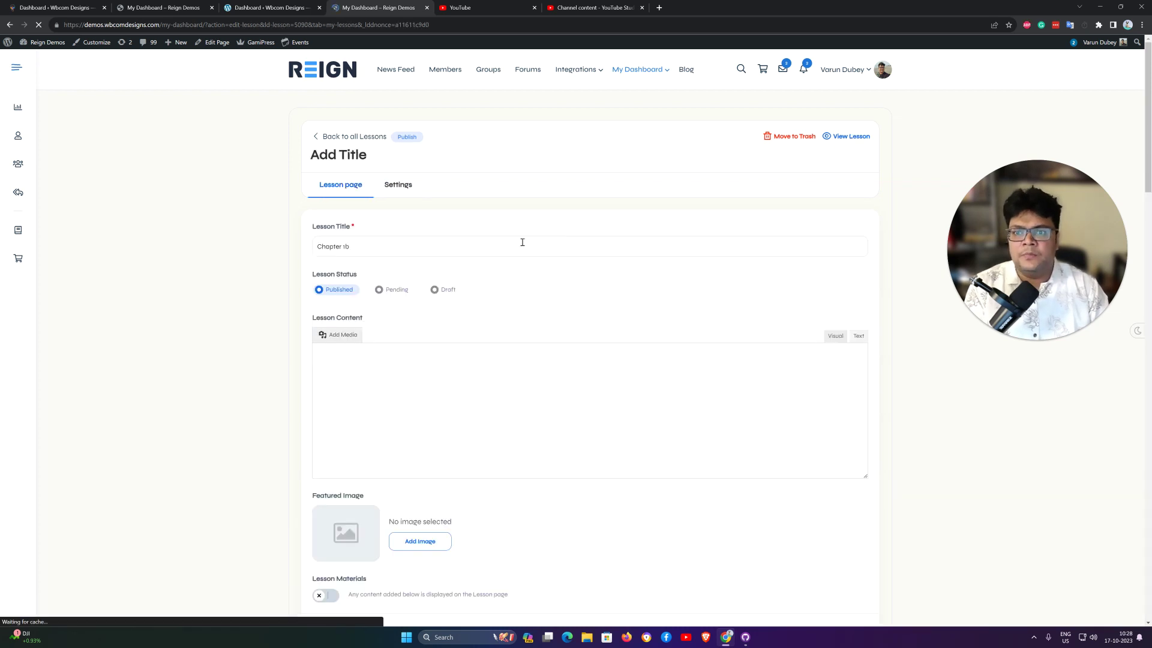
{"action": "left_click", "coordinate": [397, 185]}
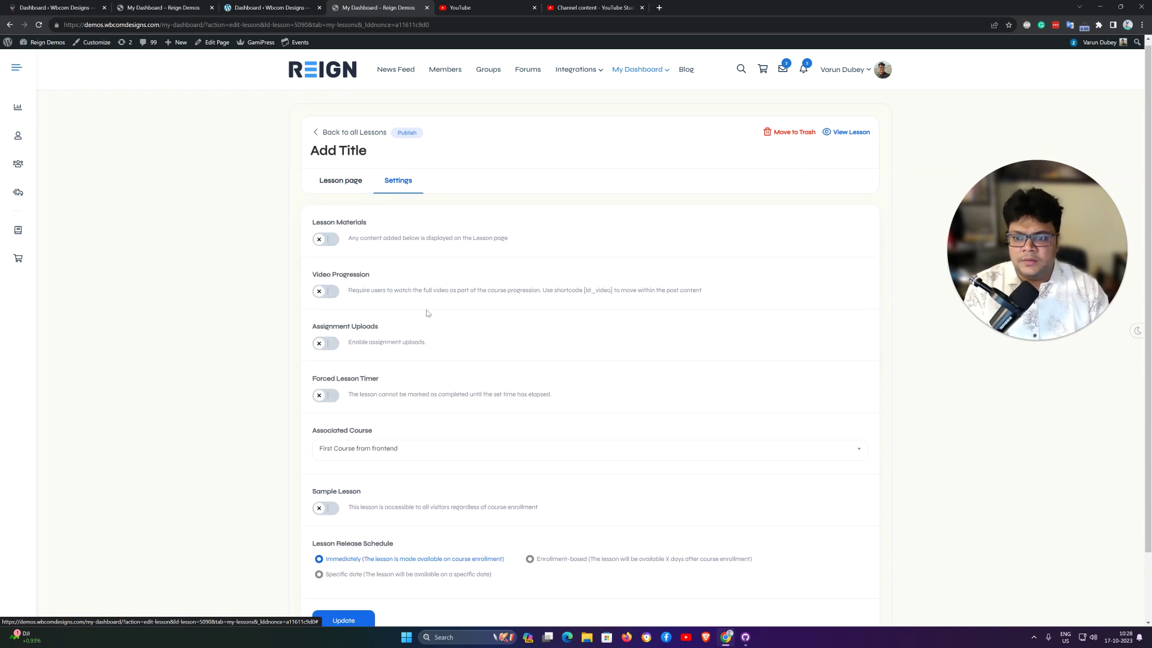
{"action": "scroll", "coordinate": [427, 312], "scroll_direction": "down", "scroll_amount": 2}
{"action": "left_click", "coordinate": [329, 265]}
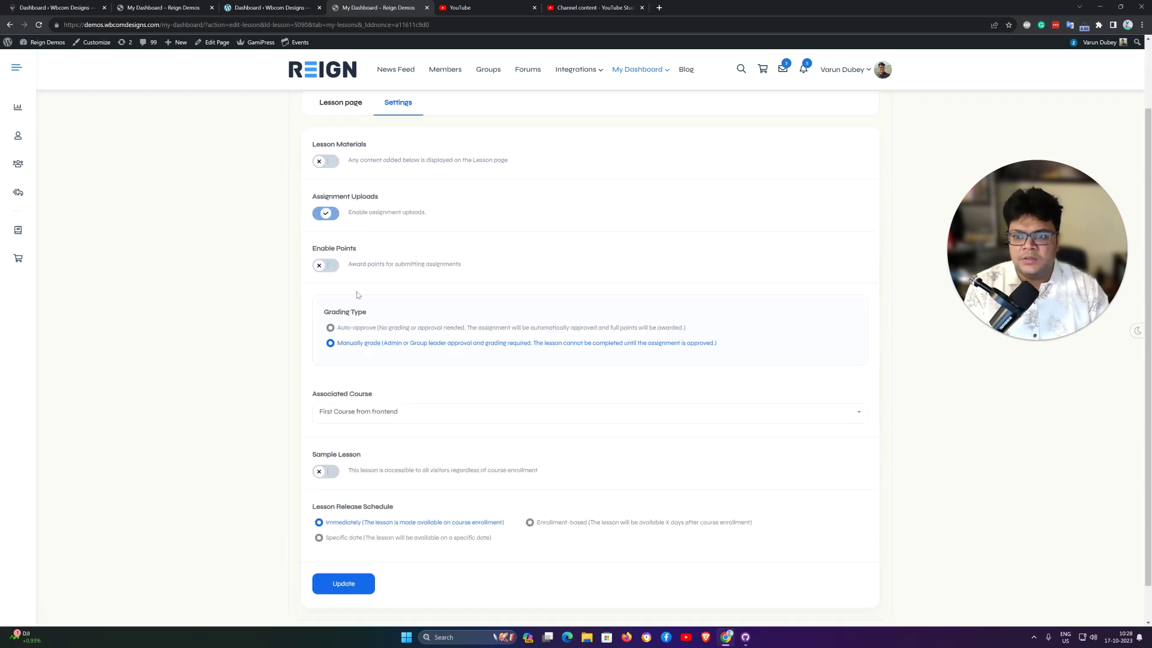
{"action": "left_click", "coordinate": [330, 328]}
{"action": "scroll", "coordinate": [349, 506], "scroll_direction": "down", "scroll_amount": 2}
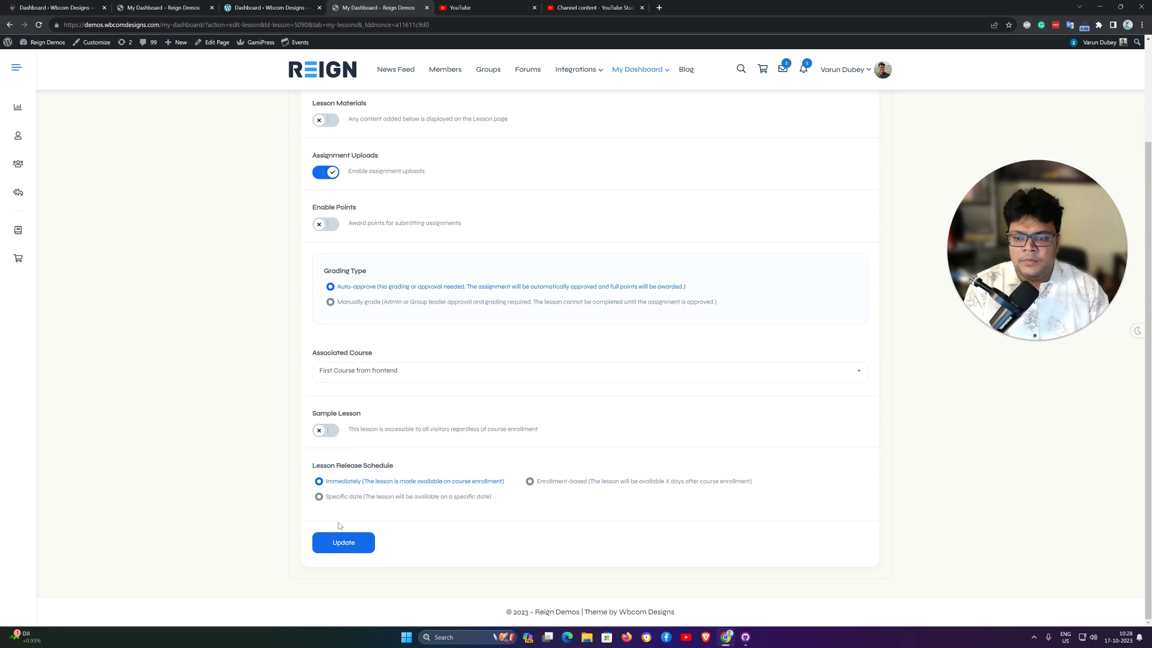
{"action": "left_click", "coordinate": [337, 547]}
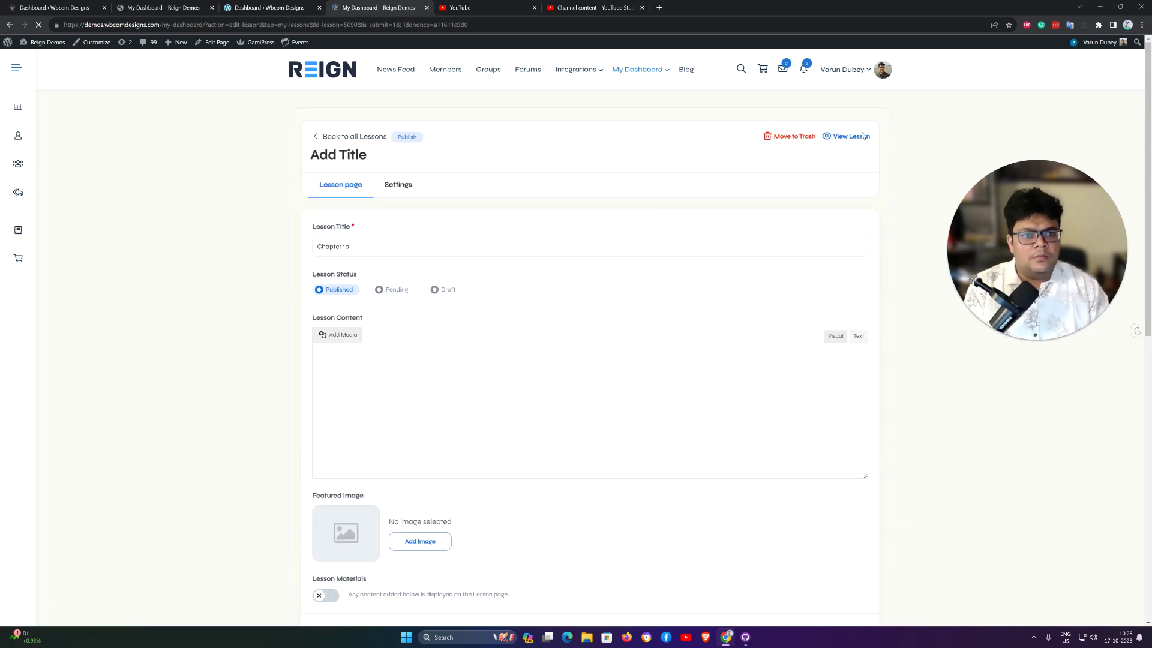
- View the Chapter 1b lesson, upload Screenshot (1).png as its assignment, and mark Chapters 1c complete
{"action": "left_click", "coordinate": [862, 137]}
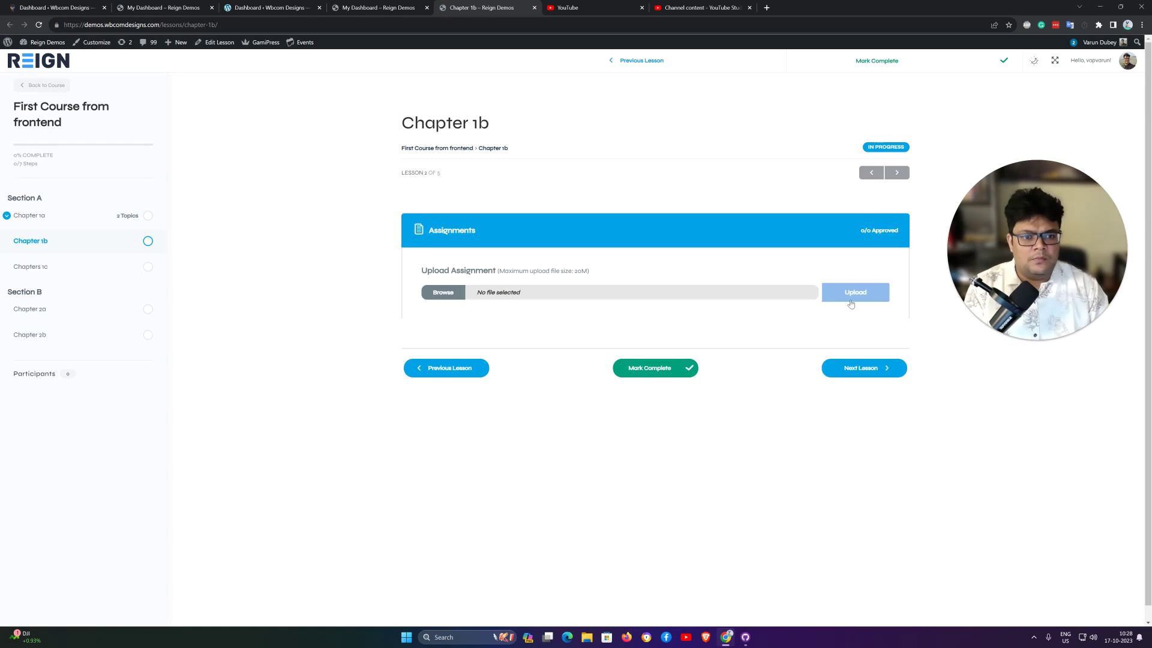
{"action": "left_click", "coordinate": [524, 291]}
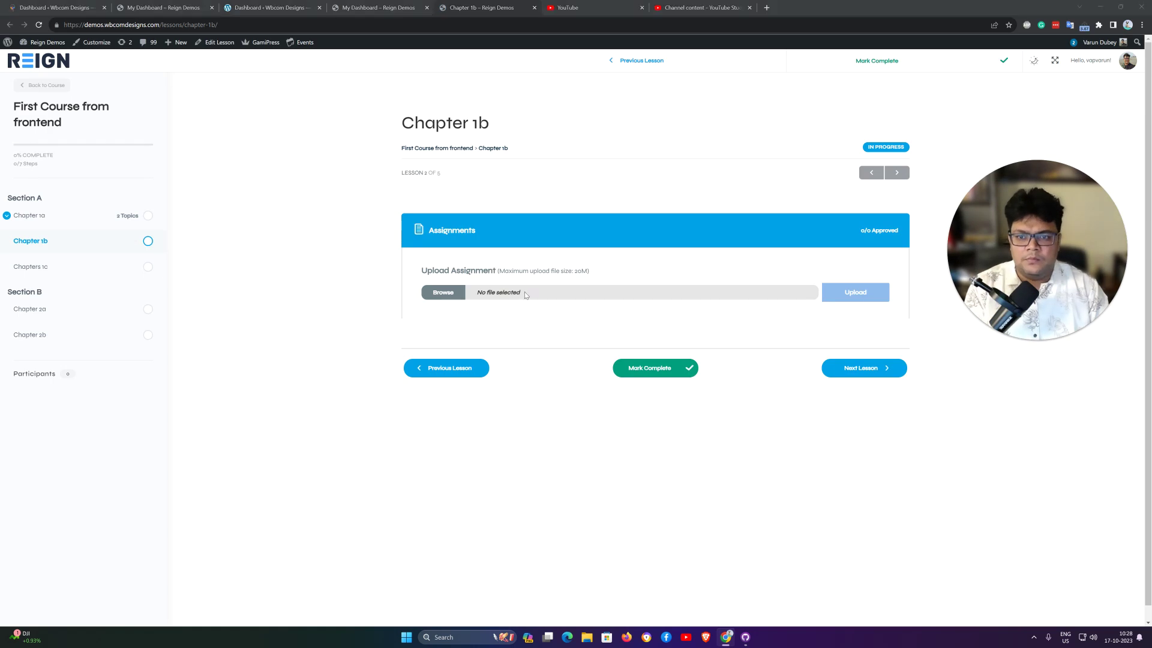
{"action": "double_click", "coordinate": [575, 95]}
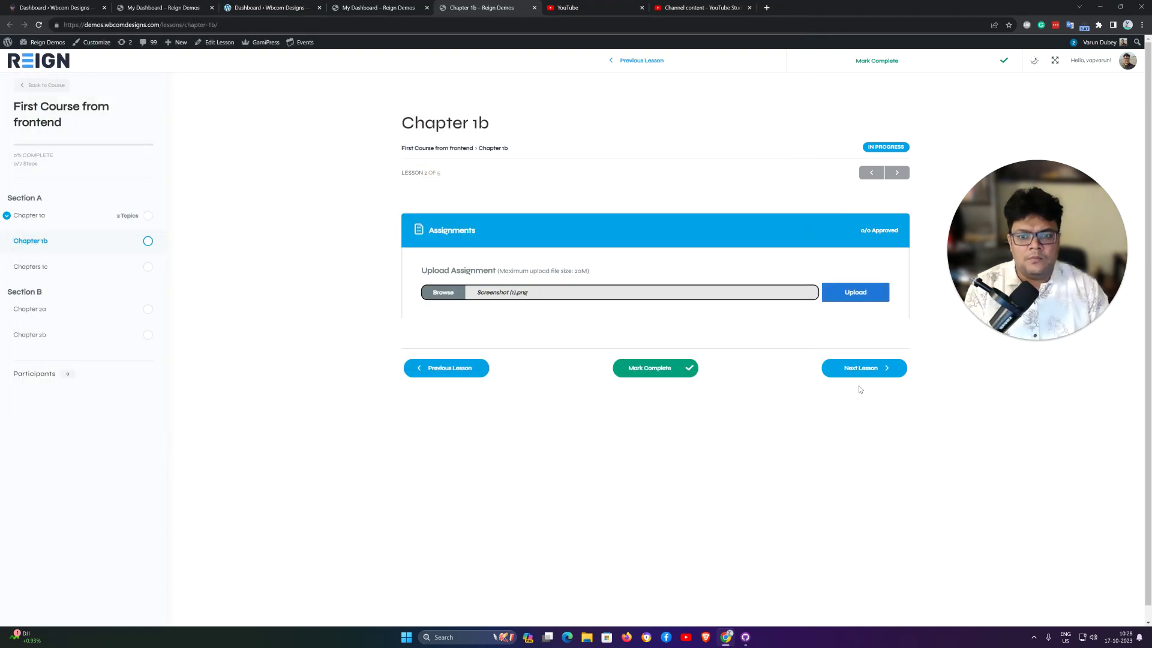
{"action": "left_click", "coordinate": [871, 293]}
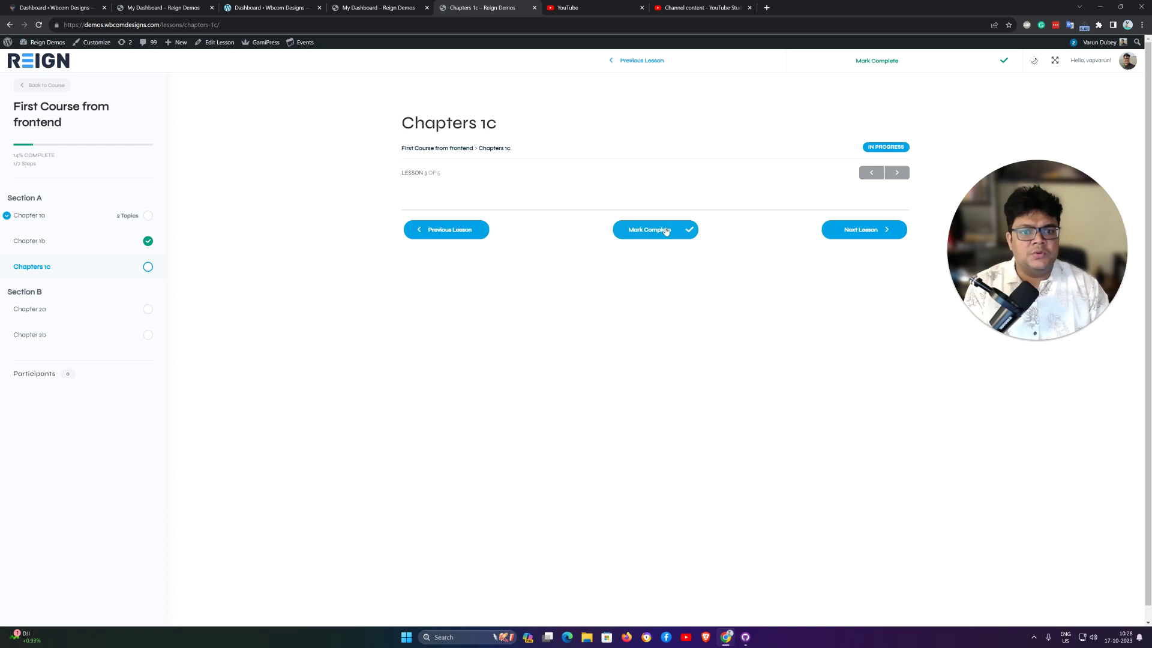
{"action": "left_click", "coordinate": [660, 230]}
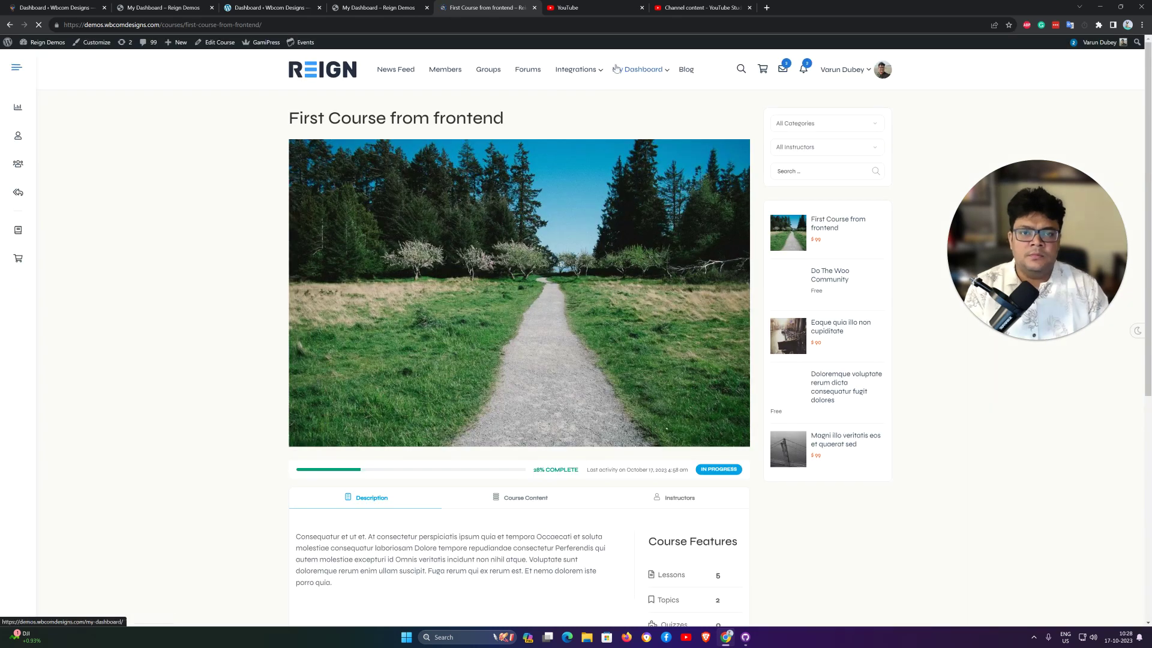
- Return to My Dashboard and open the Assignments page to check the submitted assignment's approval status
{"action": "left_click", "coordinate": [611, 80]}
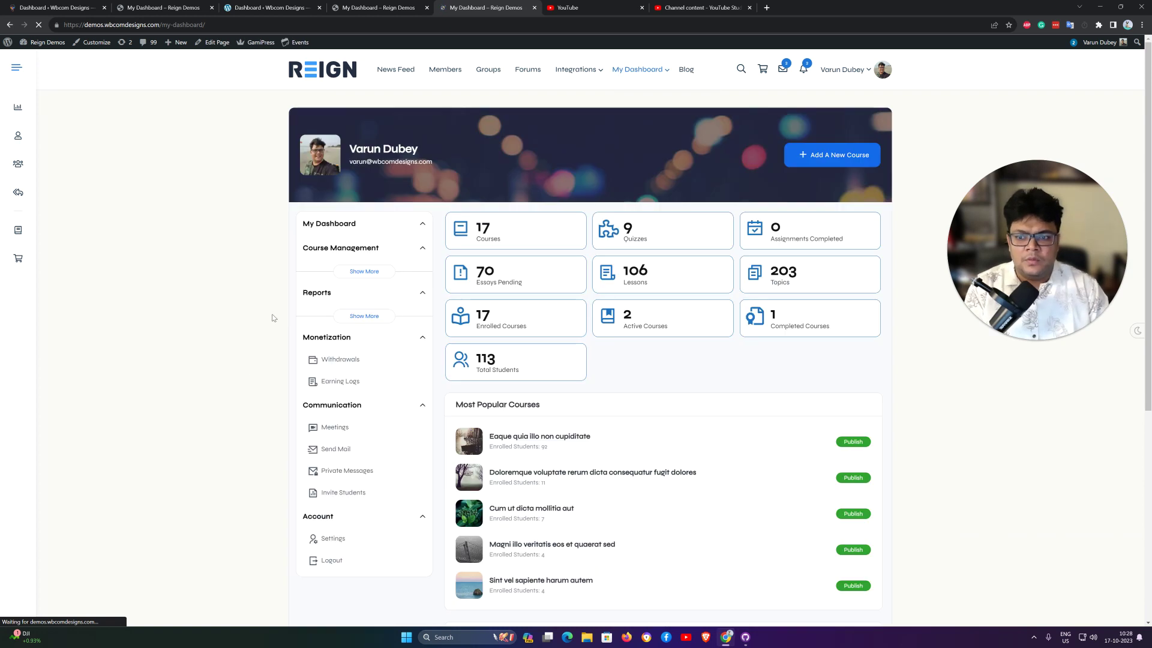
{"action": "left_click", "coordinate": [362, 378]}
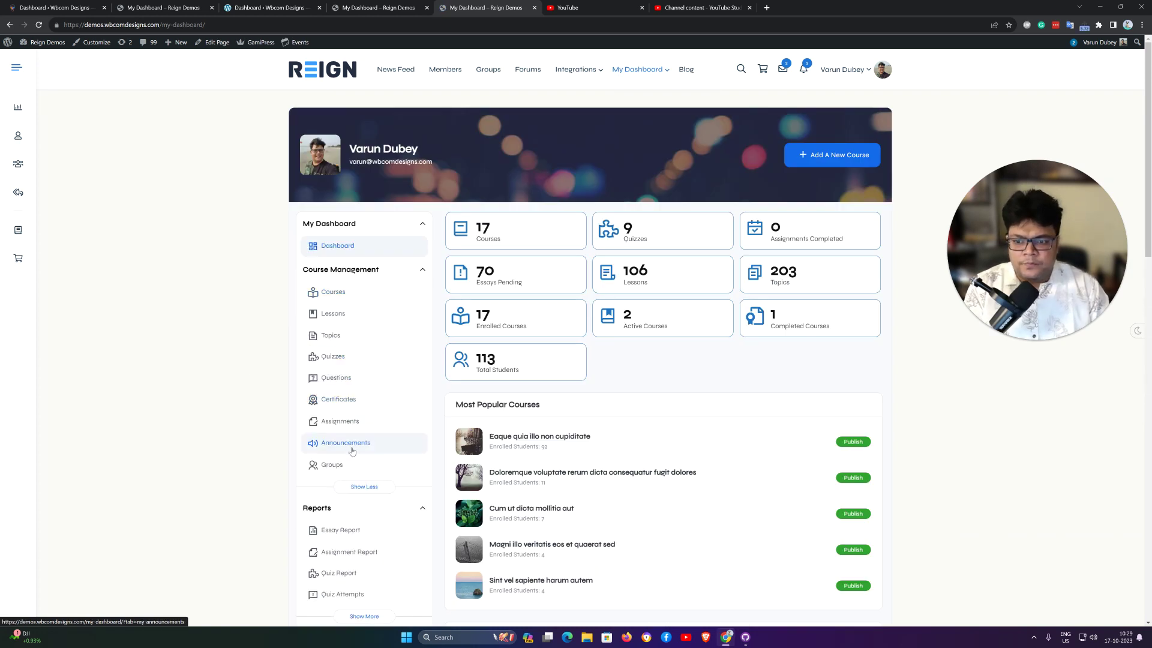
{"action": "mouse_move", "coordinate": [347, 444]}
{"action": "left_mouse_down"}
{"action": "mouse_move", "coordinate": [367, 425]}
{"action": "mouse_move", "coordinate": [352, 428]}
{"action": "left_mouse_up"}
{"action": "left_click", "coordinate": [350, 430]}
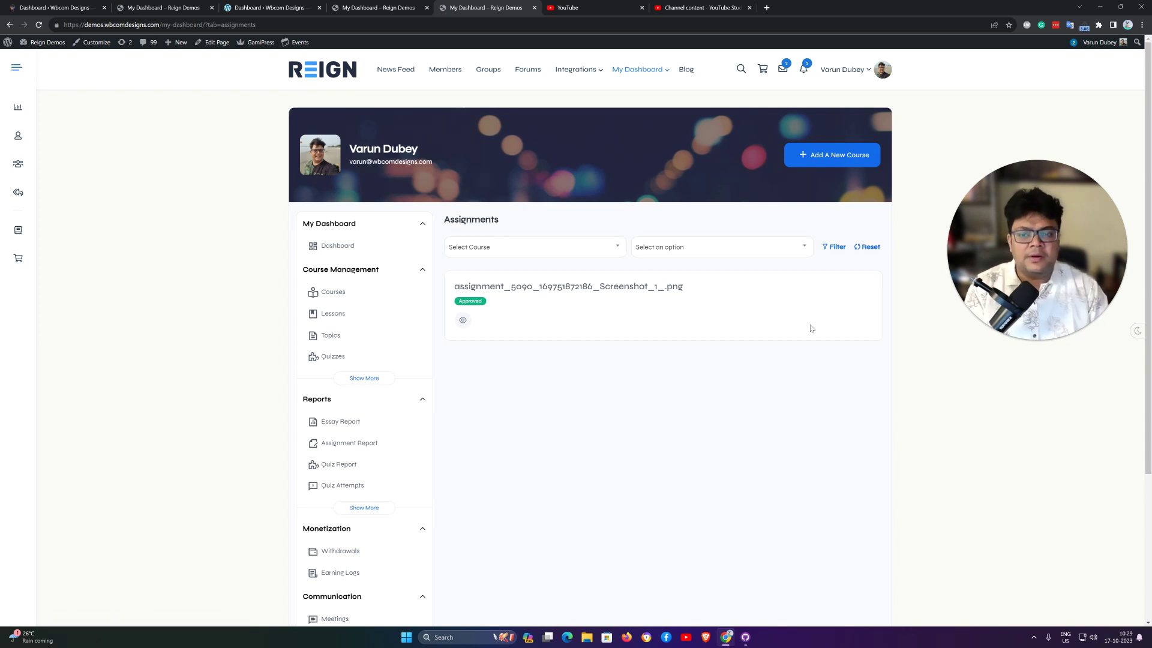
- Start a new announcement from the My Announcements page and title it "First MEssage"
{"action": "left_click", "coordinate": [357, 377]}
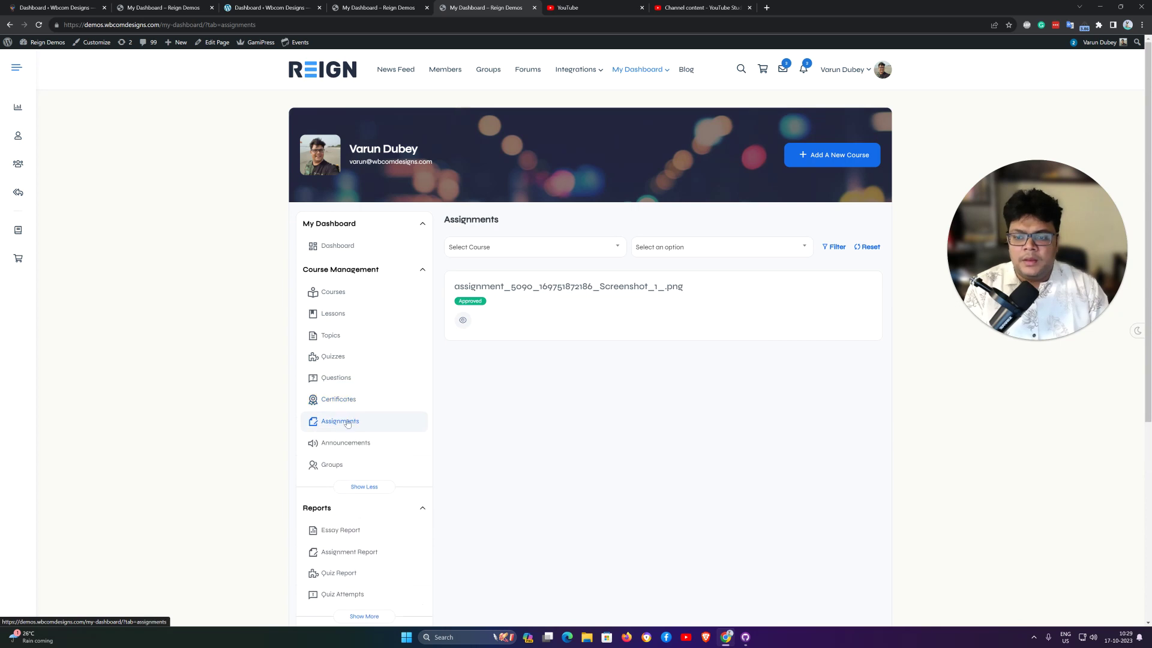
{"action": "left_click", "coordinate": [339, 444]}
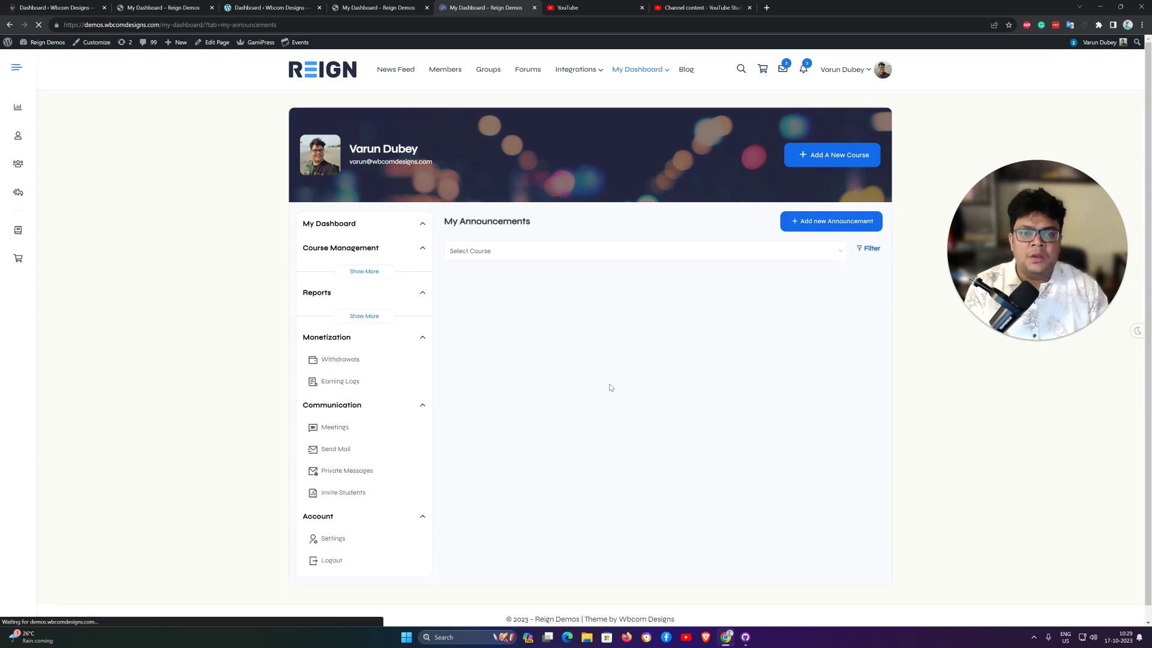
{"action": "left_click", "coordinate": [832, 227]}
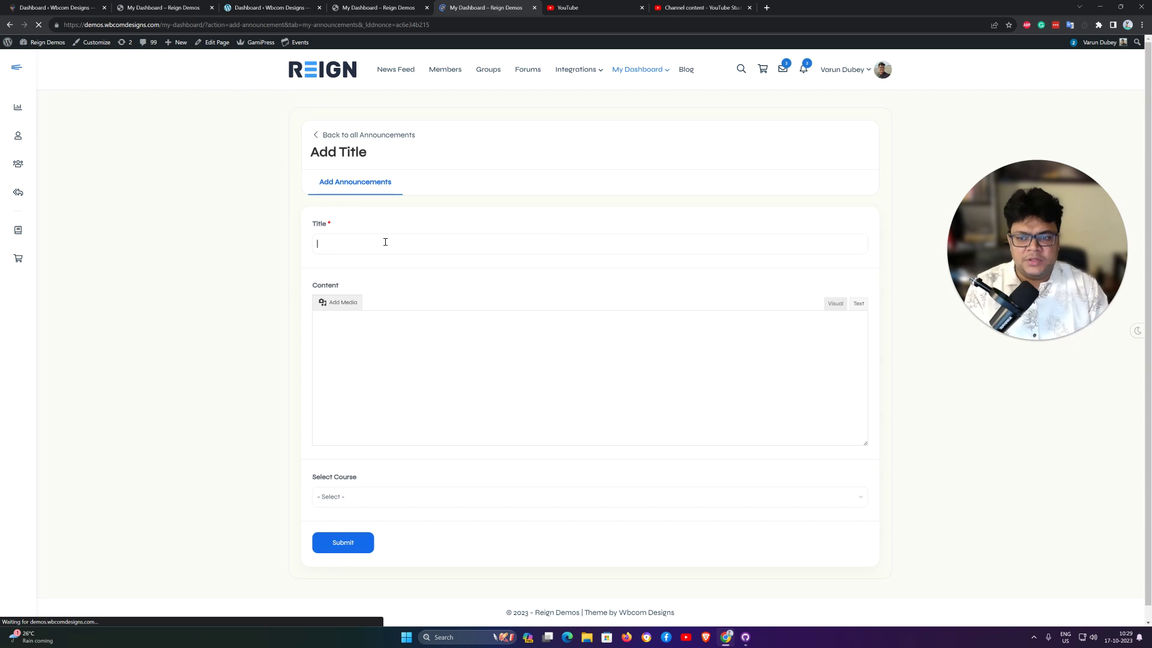
{"action": "type", "text": "First MEssage"}
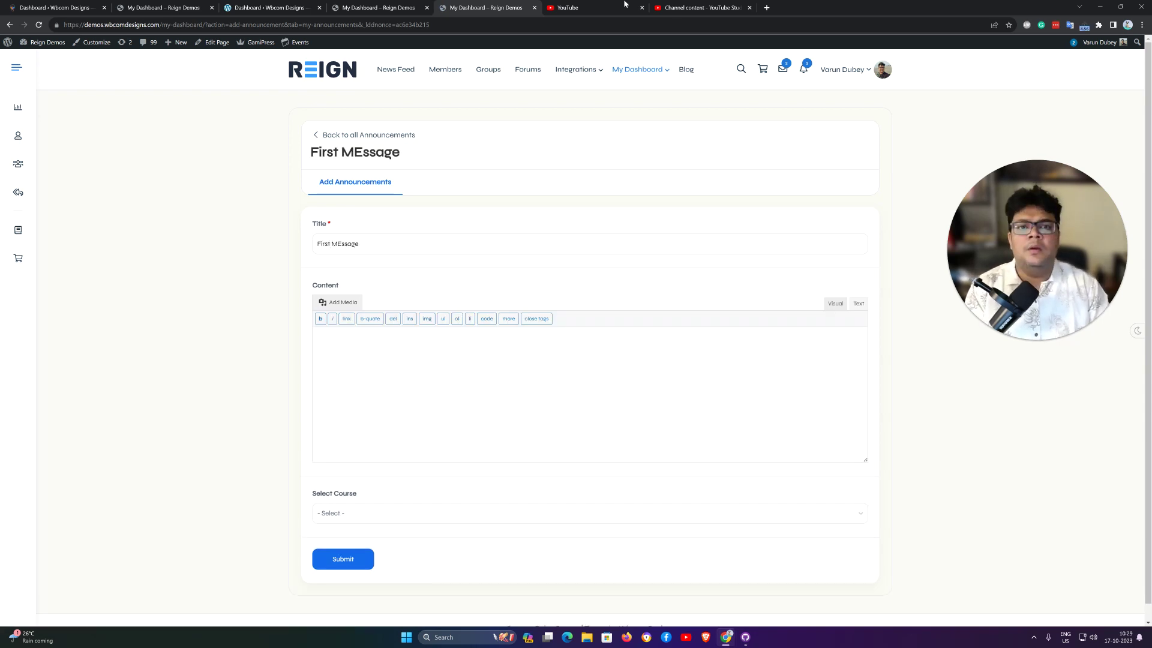
- Switch to YouTube Studio and copy the summary paragraph from the description of "How to Use Product Add On functionality with Woo Sell Services"
{"action": "left_click", "coordinate": [683, 5]}
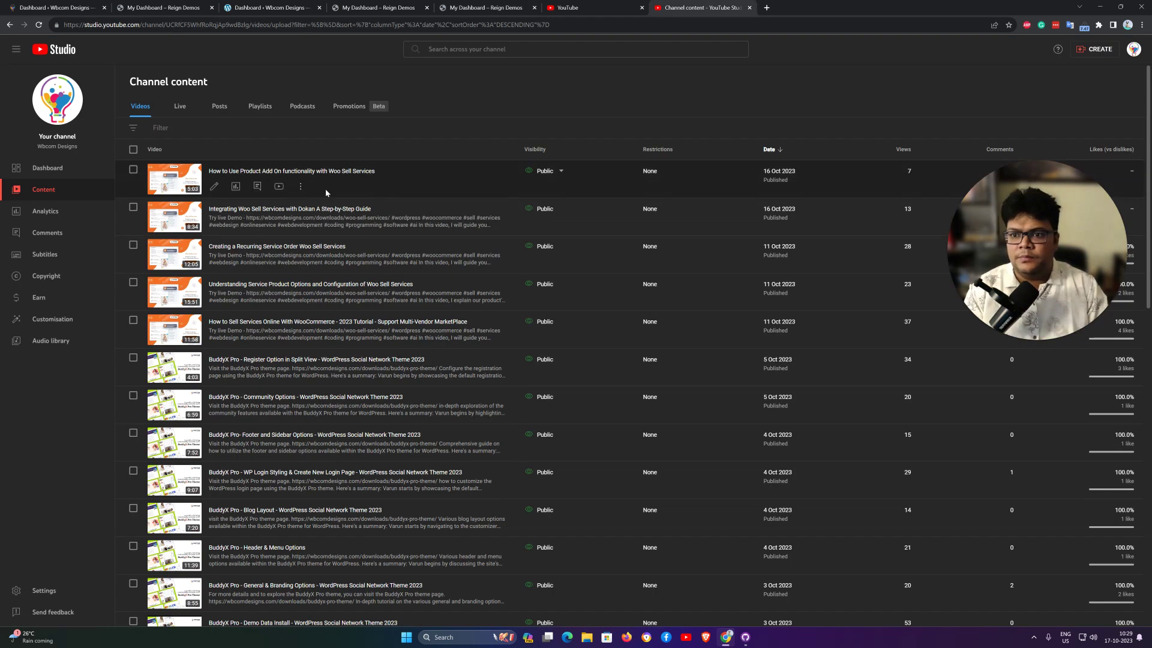
{"action": "left_click", "coordinate": [258, 187]}
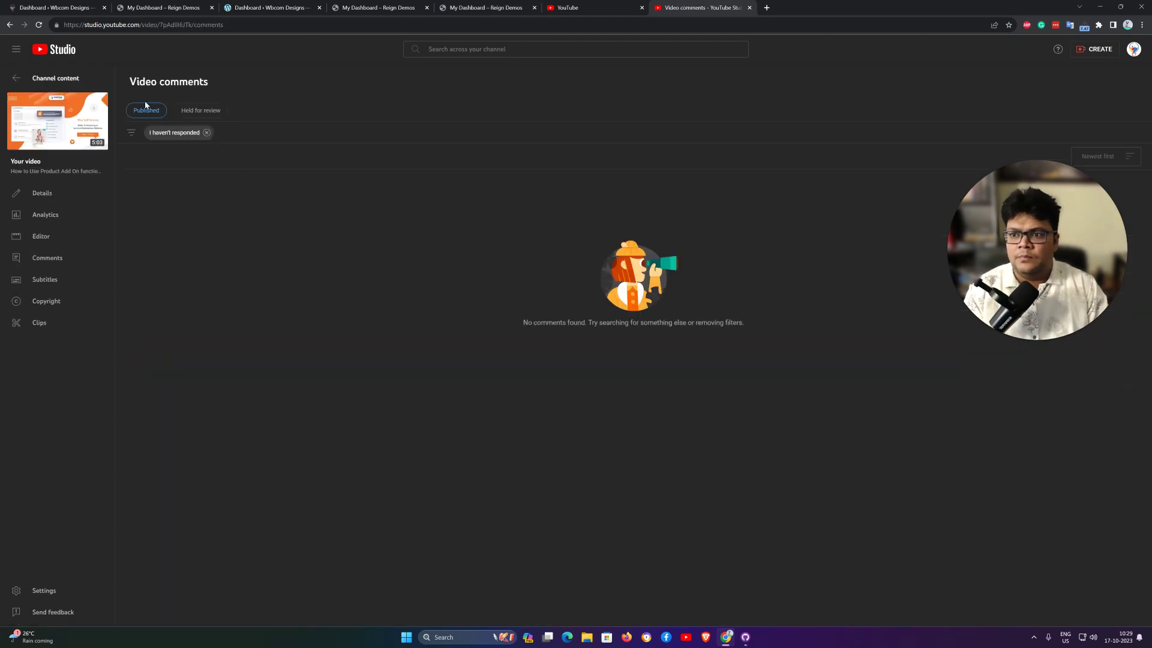
{"action": "left_click", "coordinate": [10, 25]}
{"action": "left_click", "coordinate": [219, 189]}
{"action": "left_click_drag", "start_coordinate": [211, 278], "coordinate": [133, 224]}
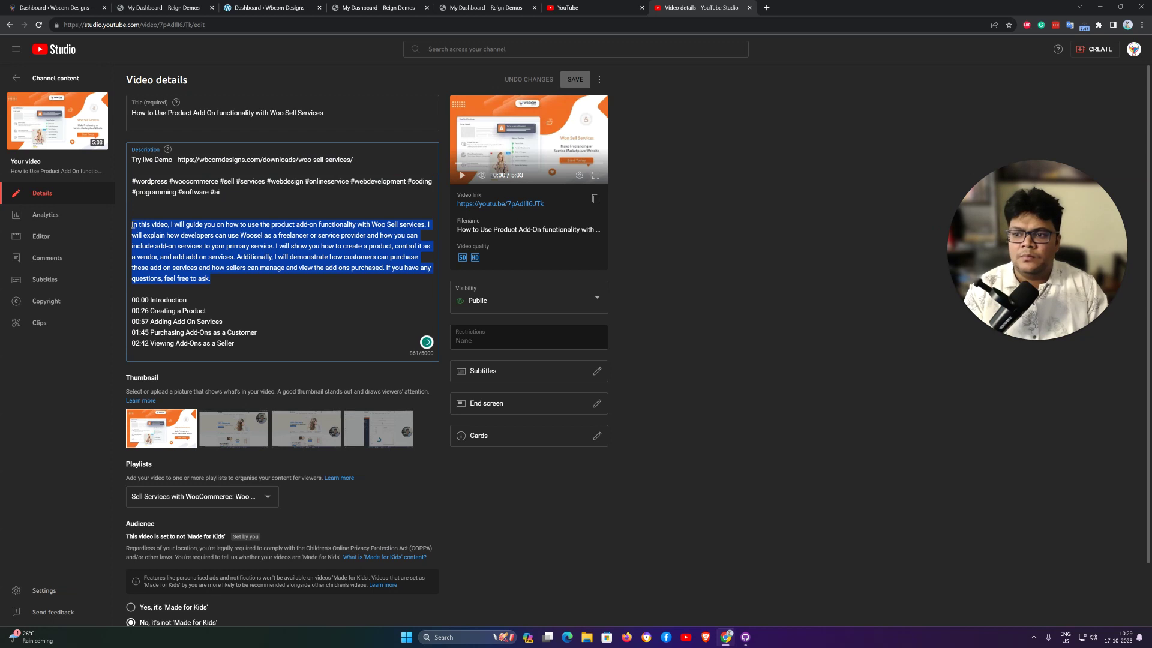
{"action": "key", "text": "ctrl+c"}
- Return to the First MEssage announcement form and paste the copied summary paragraph as its content
{"action": "left_click", "coordinate": [384, 7]}
{"action": "left_click", "coordinate": [486, 8]}
{"action": "left_click", "coordinate": [340, 375]}
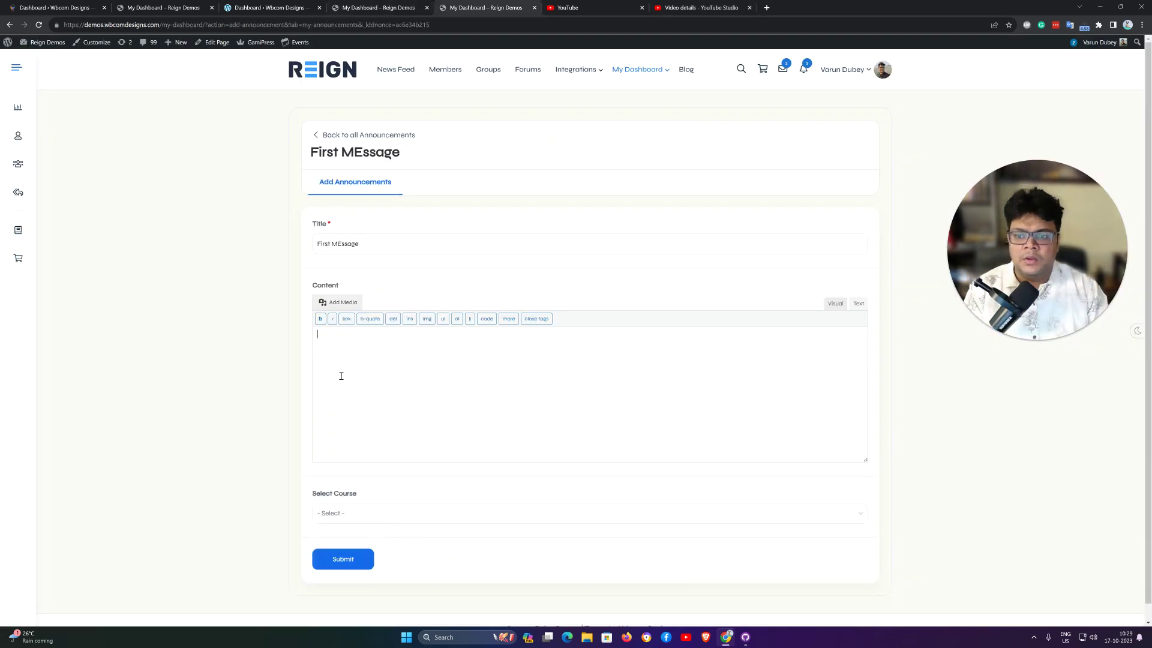
{"action": "key", "text": "ctrl+v"}
- Choose the course for the First MEssage announcement and submit it
{"action": "left_click", "coordinate": [342, 517]}
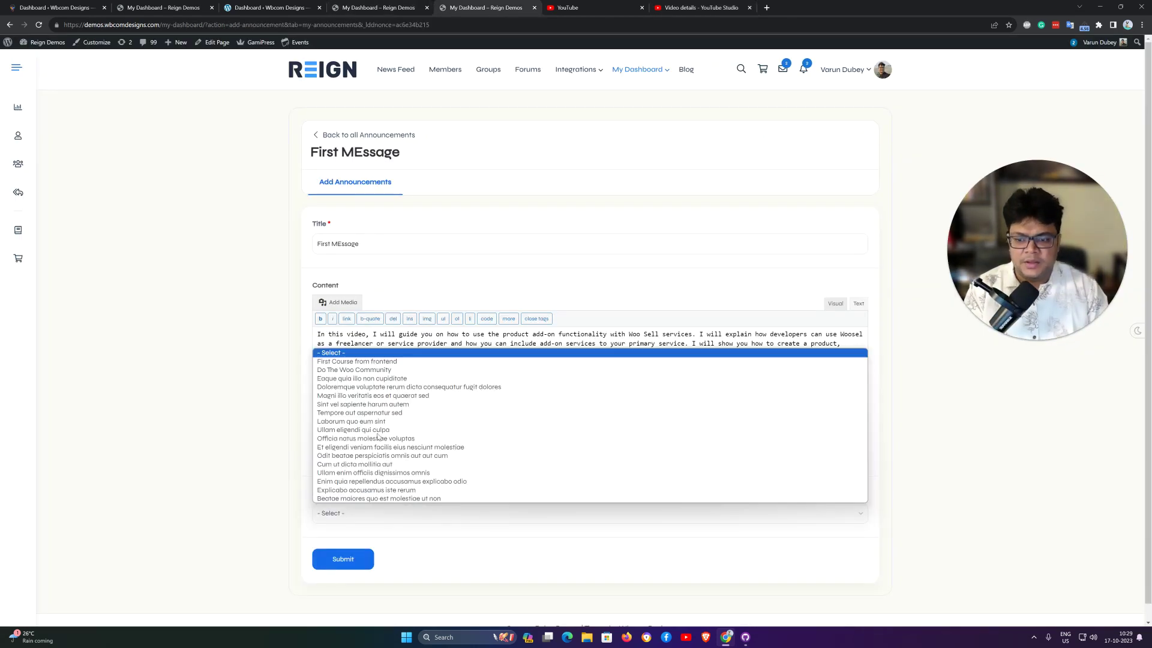
{"action": "left_click", "coordinate": [363, 352]}
{"action": "left_click", "coordinate": [345, 562]}
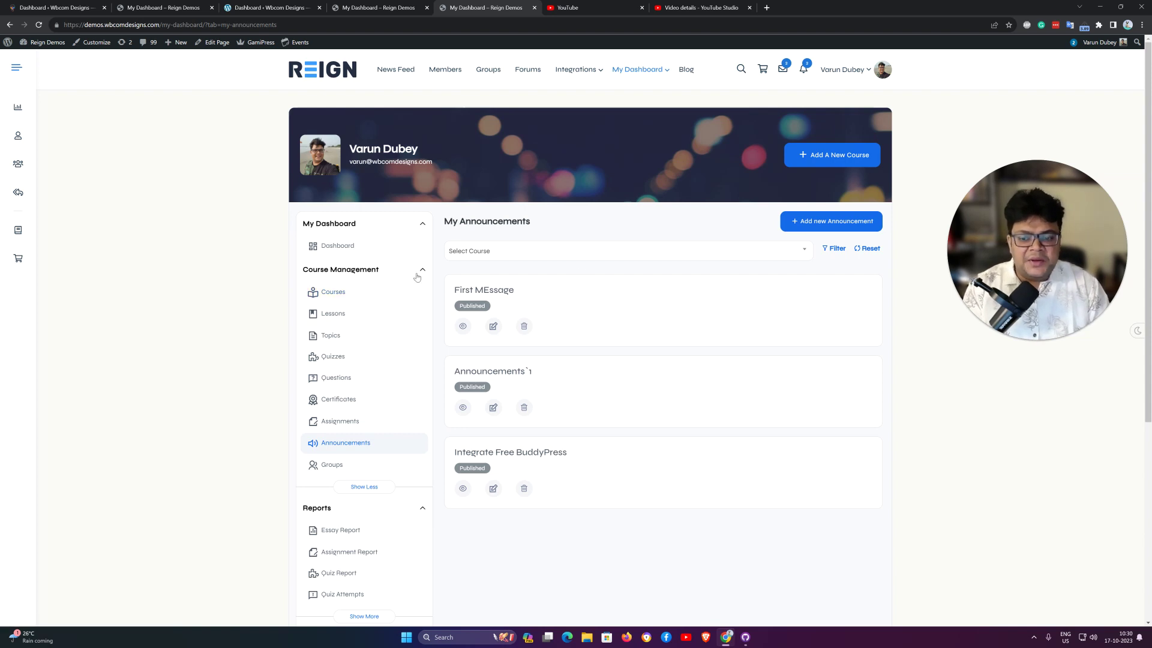
- Open the Groups page, review the Sample Group entry, and expand the full list of course management pages
{"action": "left_click", "coordinate": [334, 465]}
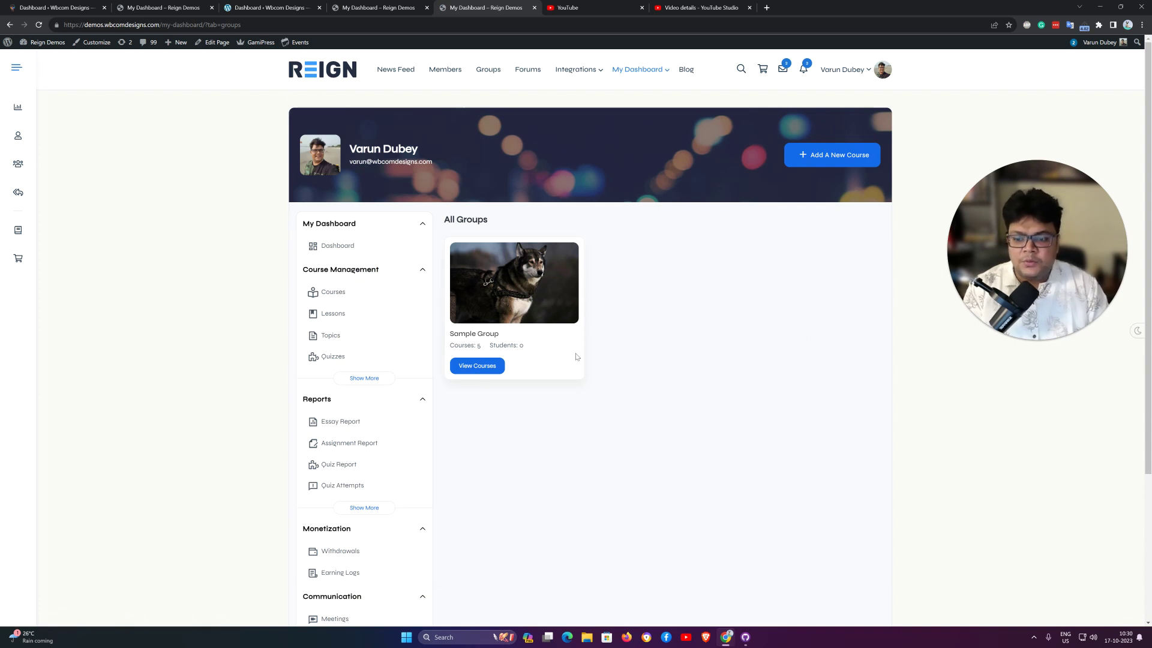
{"action": "scroll", "coordinate": [539, 360], "scroll_direction": "down", "scroll_amount": 3}
{"action": "scroll", "coordinate": [505, 359], "scroll_direction": "up", "scroll_amount": 3}
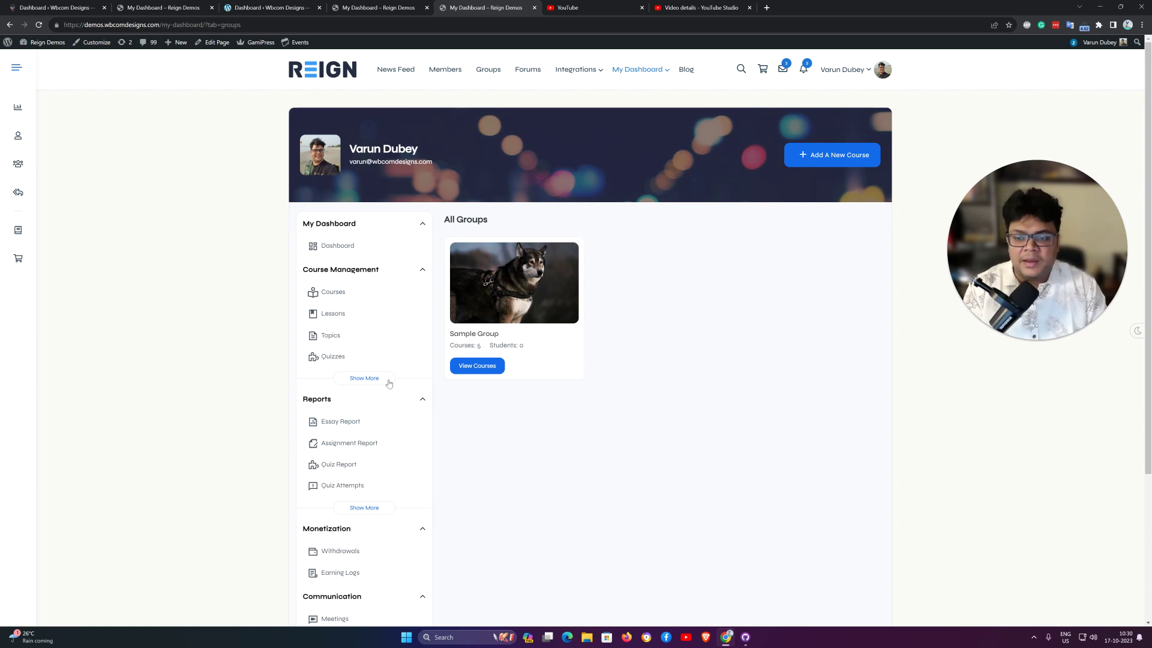
{"action": "left_click", "coordinate": [364, 378]}
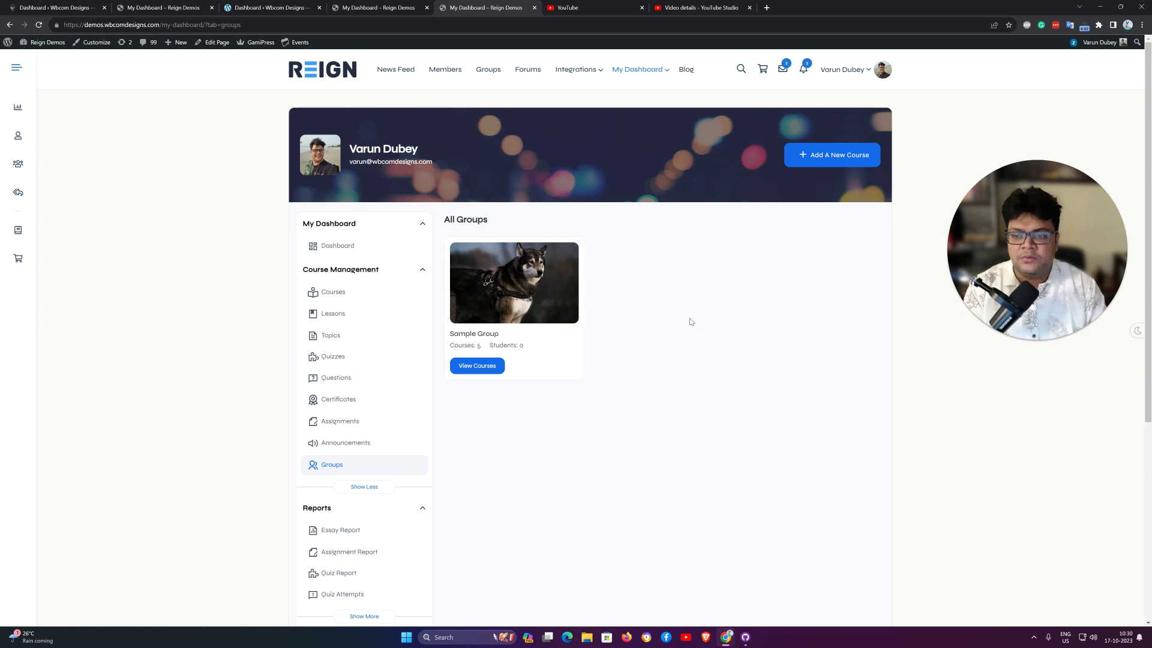
- Show the My Courses list in grid view and go to its second page
{"action": "left_click", "coordinate": [341, 293]}
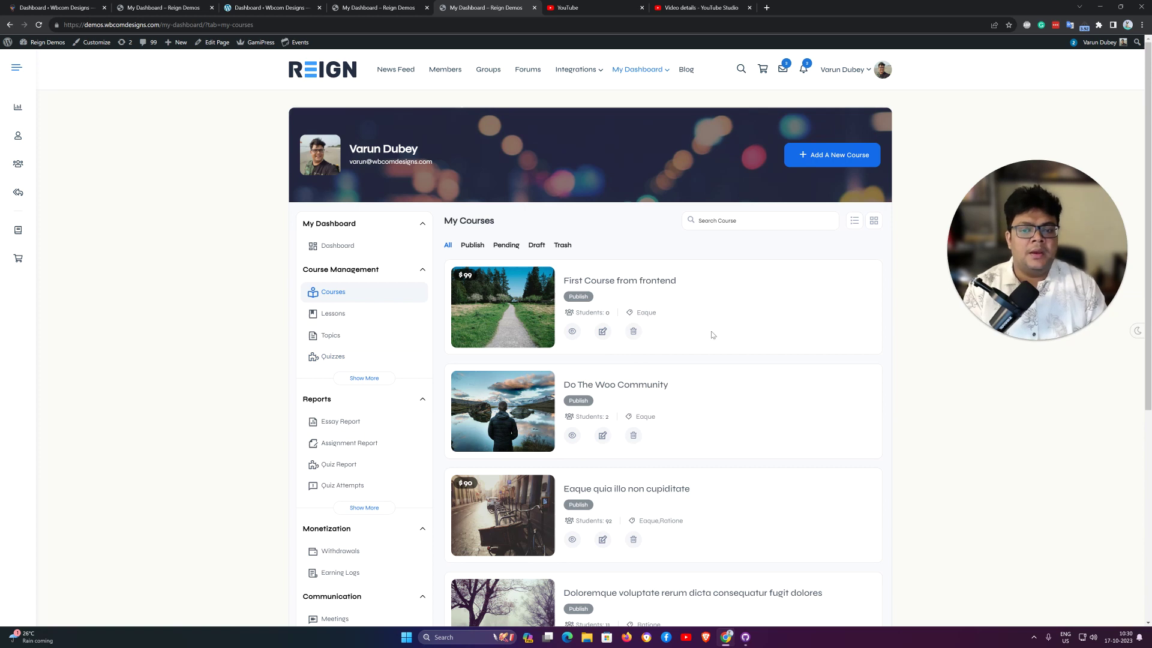
{"action": "left_click", "coordinate": [874, 222]}
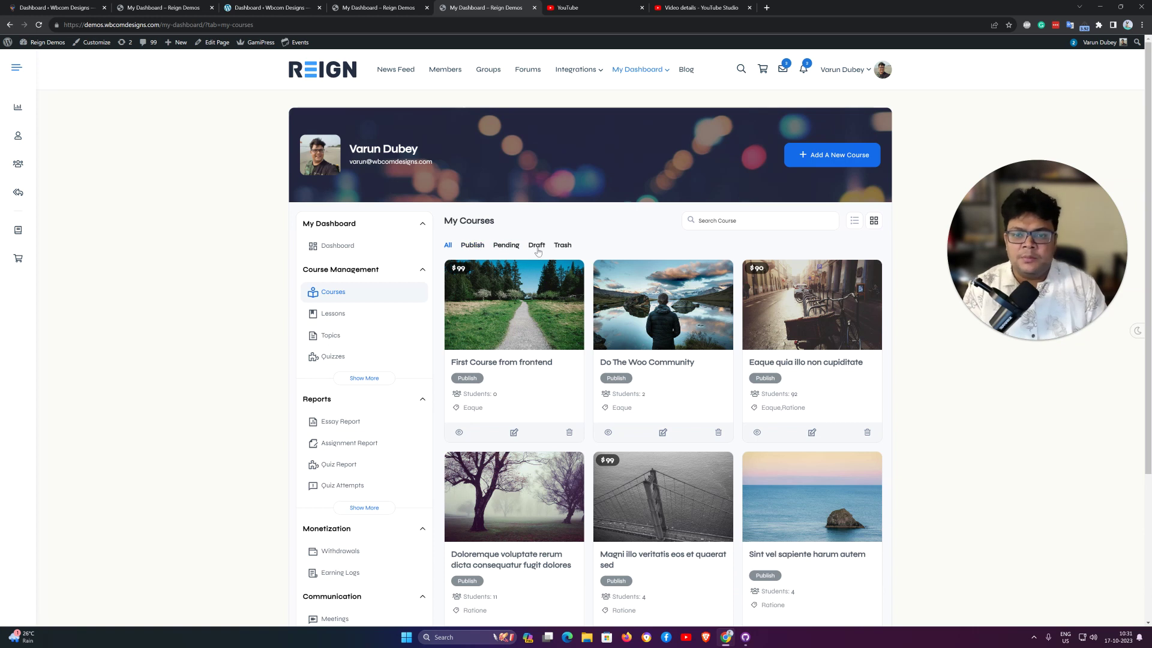
{"action": "scroll", "coordinate": [693, 314], "scroll_direction": "down", "scroll_amount": 4}
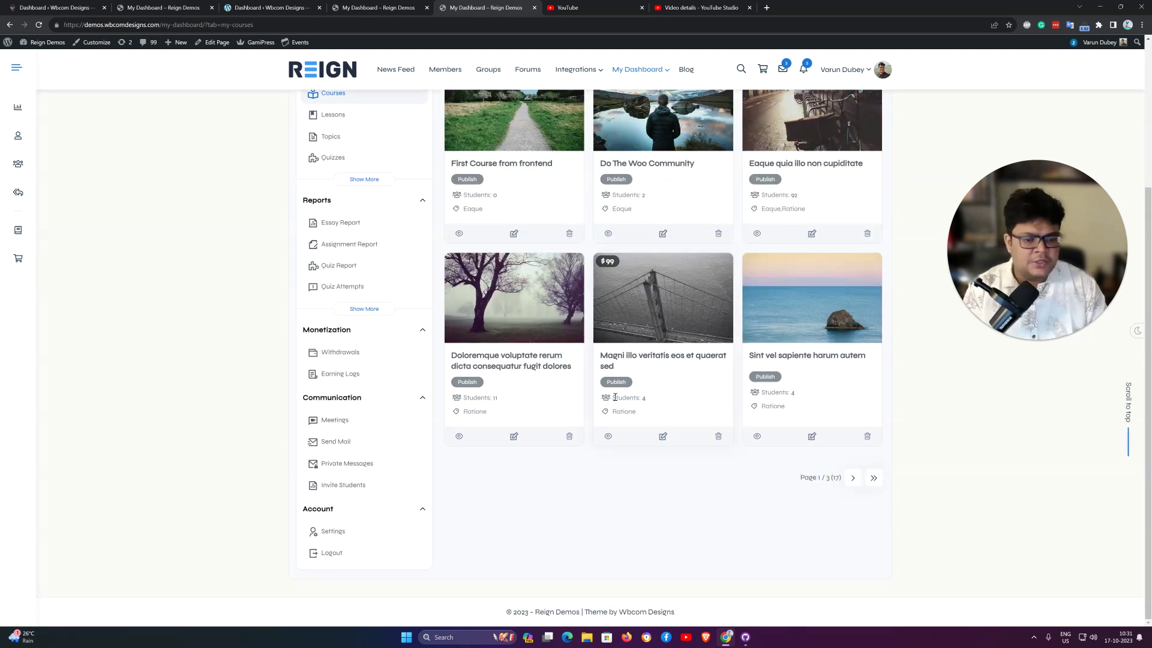
{"action": "left_click", "coordinate": [852, 478]}
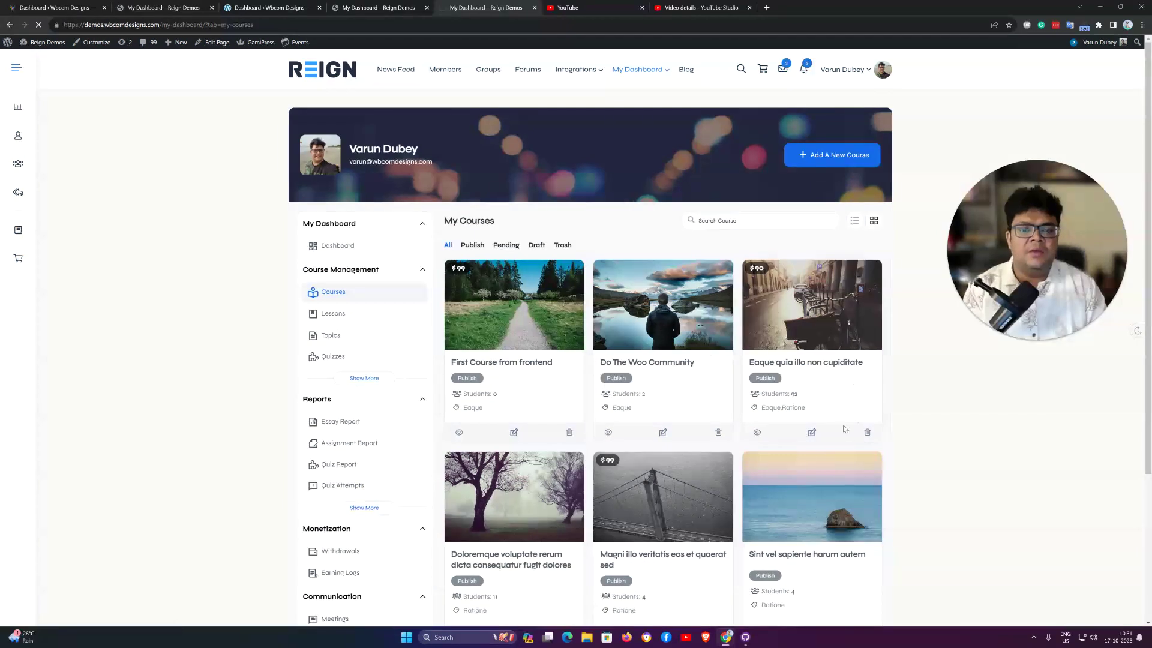